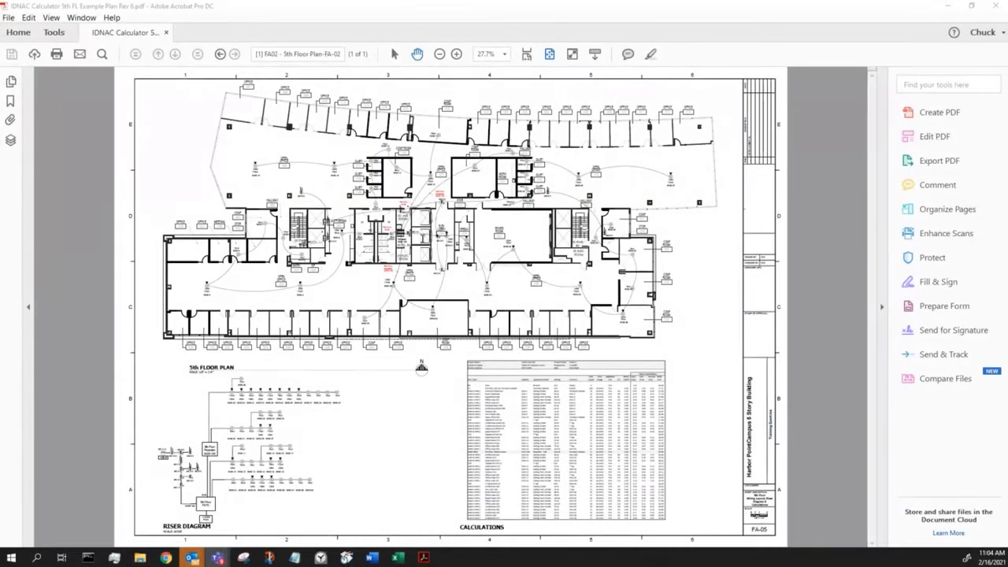
Examine the device layout around the building core on the 5th floor plan at 50% zoom.
left_click(456, 54)
scroll(436, 300, "down", 1)
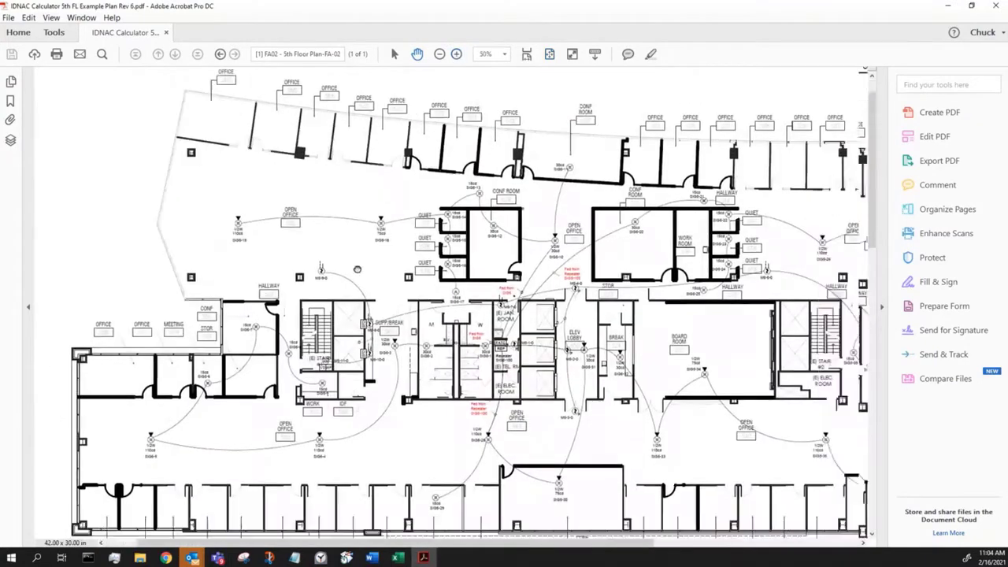
left_click_drag(460, 325, 394, 297)
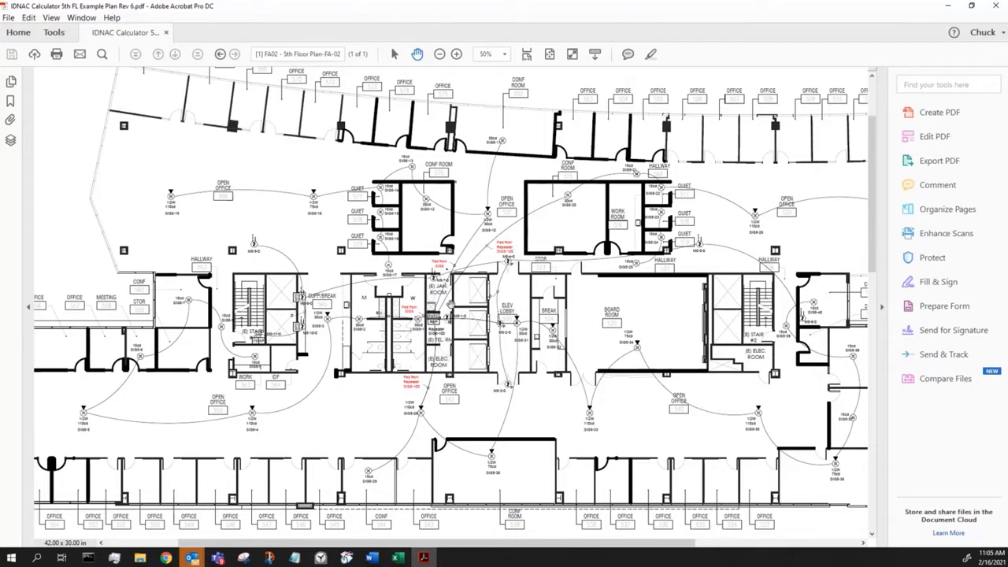
Switch to the Excel IDNAC calculator, review its project and circuit settings, and hide the info panel.
left_click(400, 559)
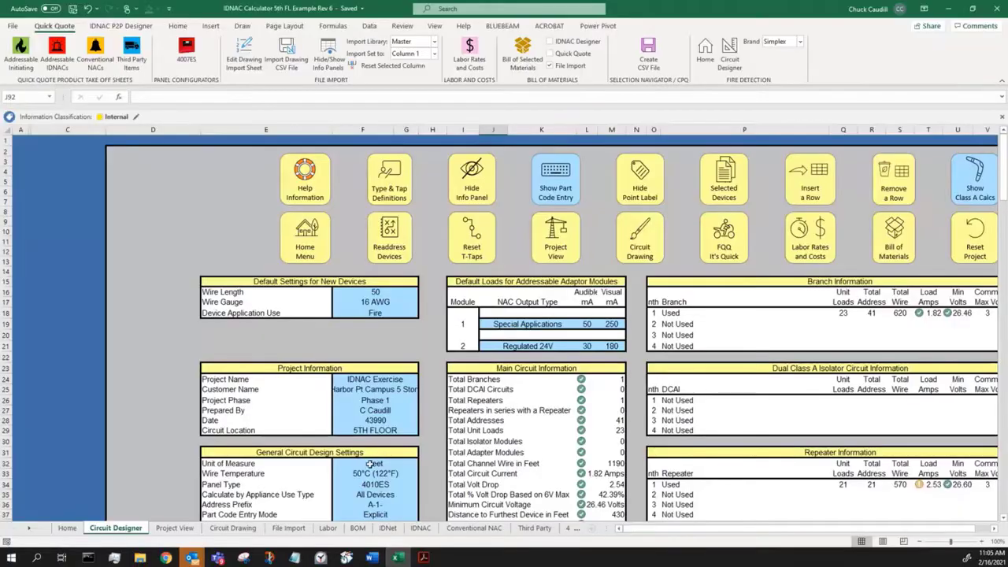
scroll(482, 358, "down", 2)
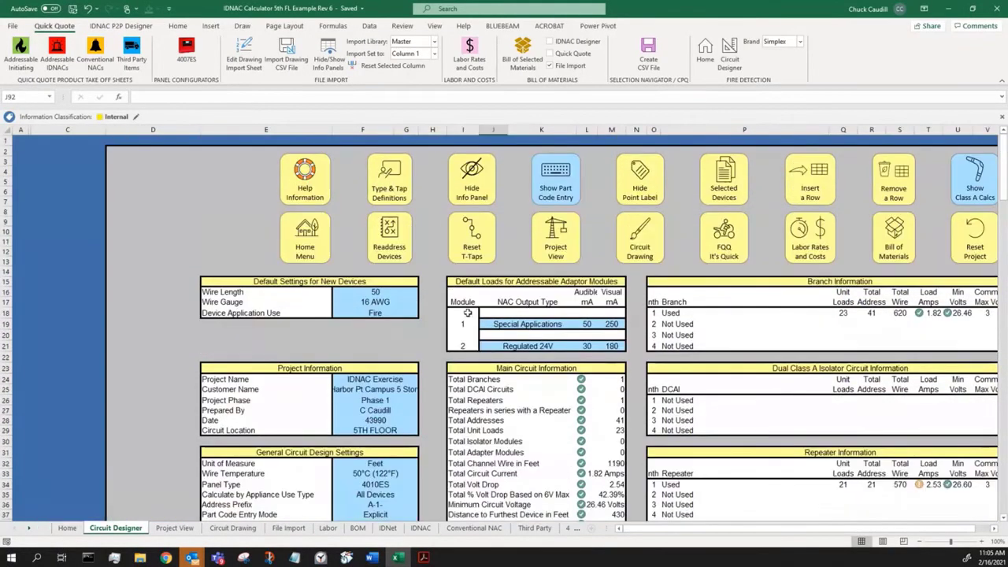
scroll(482, 357, "up", 2)
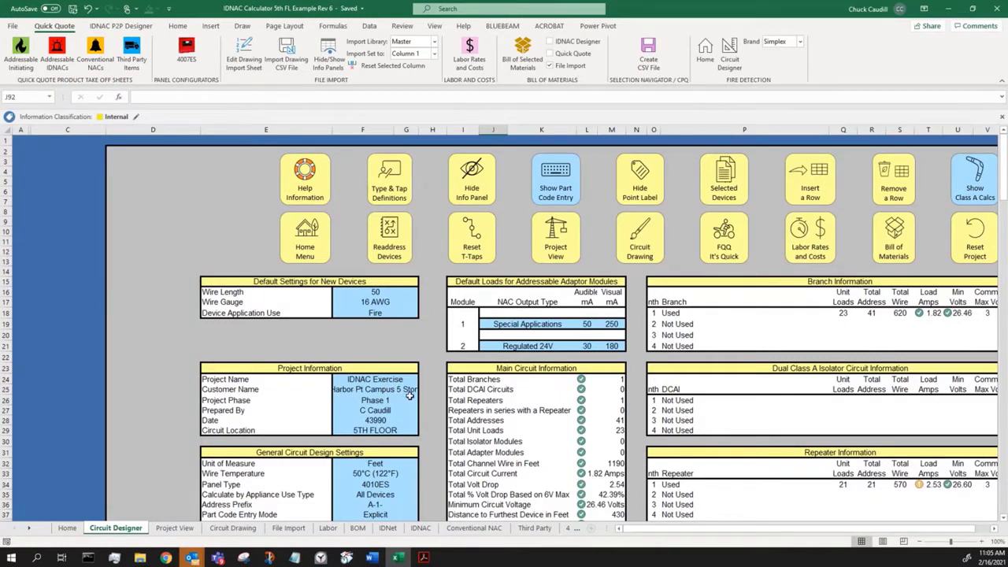
scroll(394, 441, "down", 1)
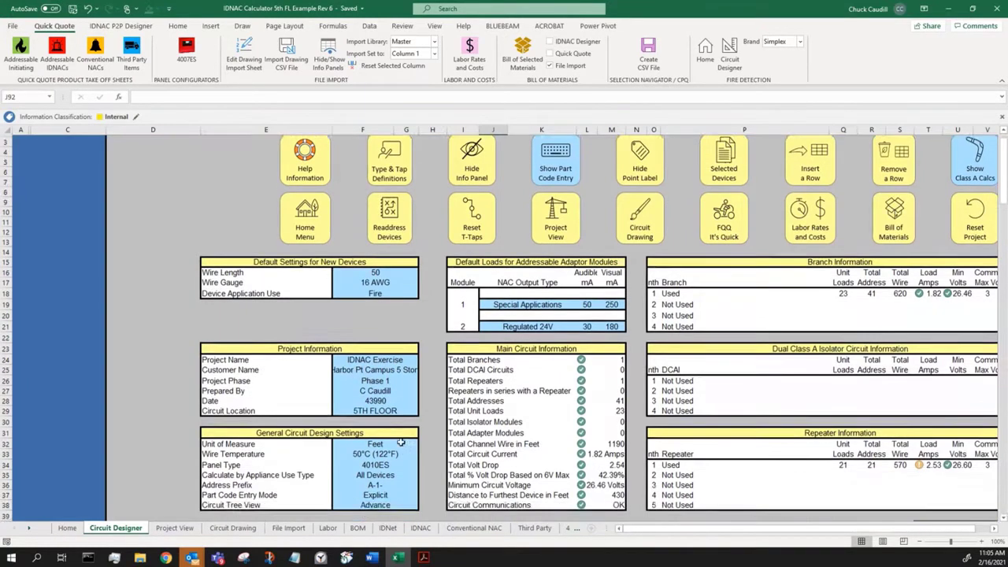
scroll(419, 433, "up", 1)
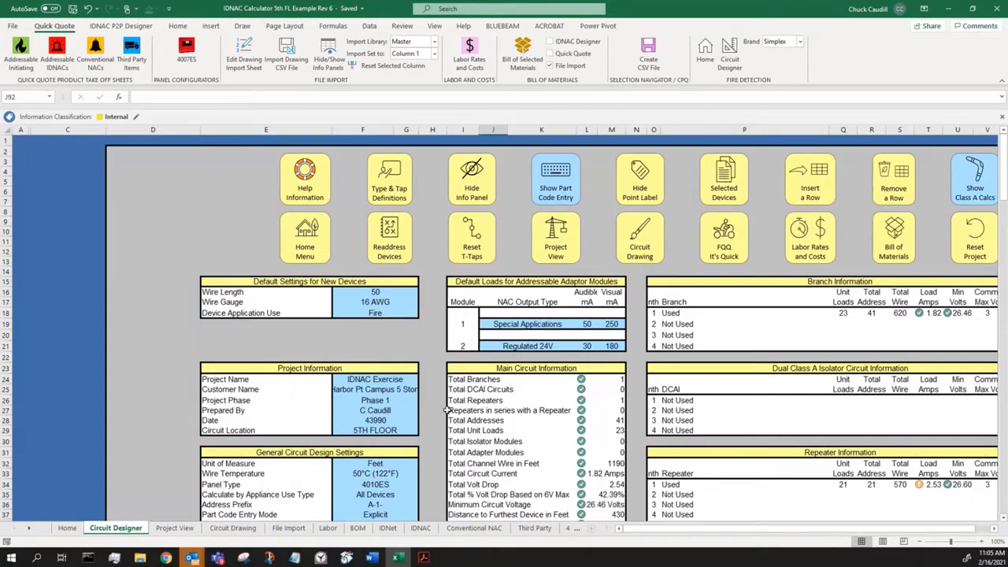
left_click(473, 169)
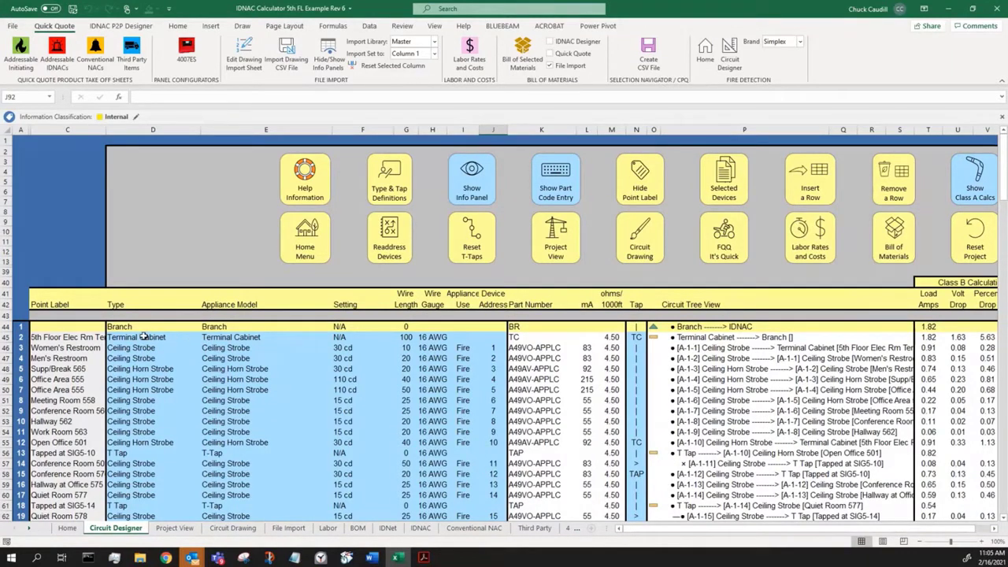
Select the terminal cabinet entry of the branch and compare it with the floor plan in Acrobat, returning to Excel.
left_click(143, 336)
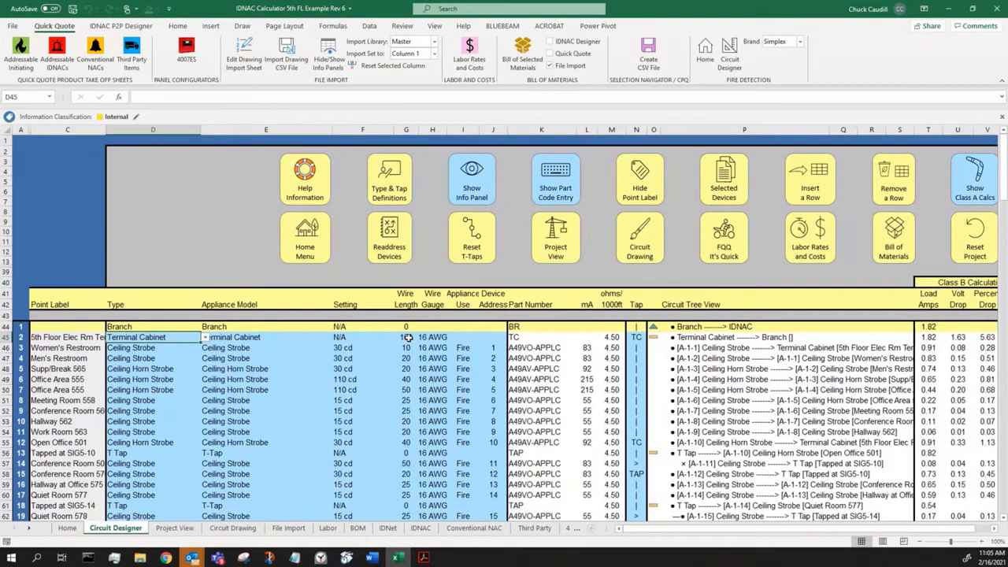
left_click(423, 558)
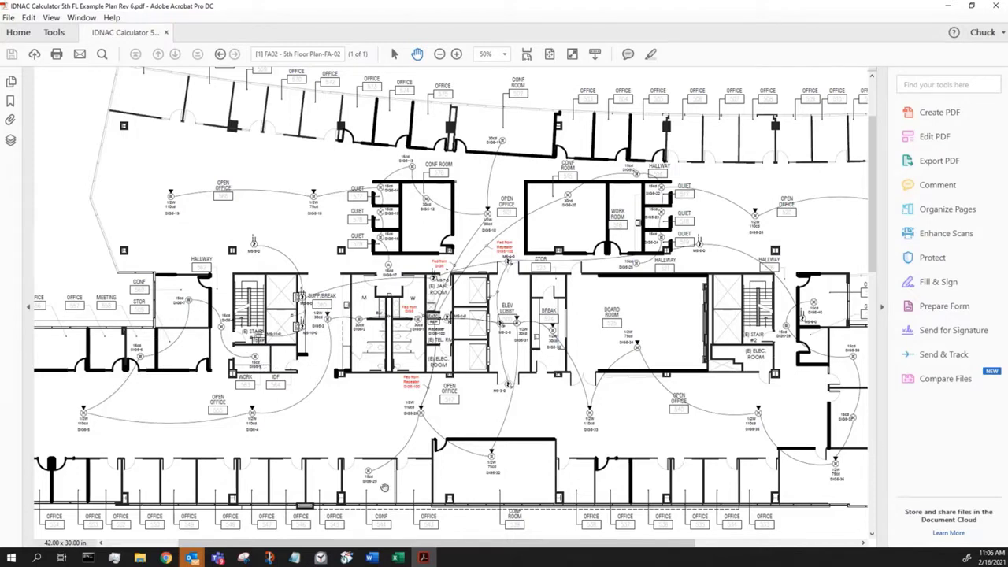
left_click(401, 559)
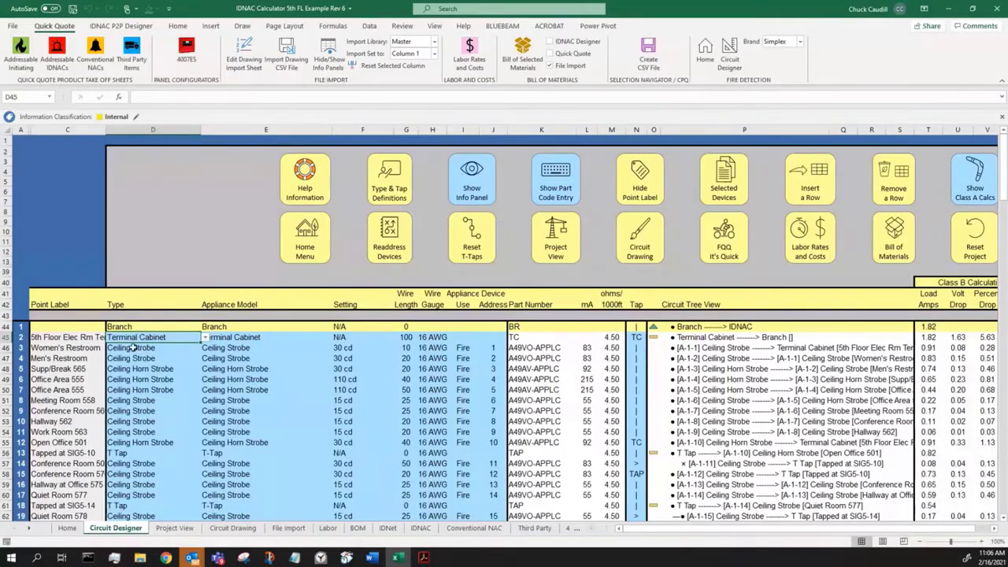
Review the device entries and tap settings for addresses 1 to 9, along with their Class B calculations.
left_click_drag(139, 347, 477, 424)
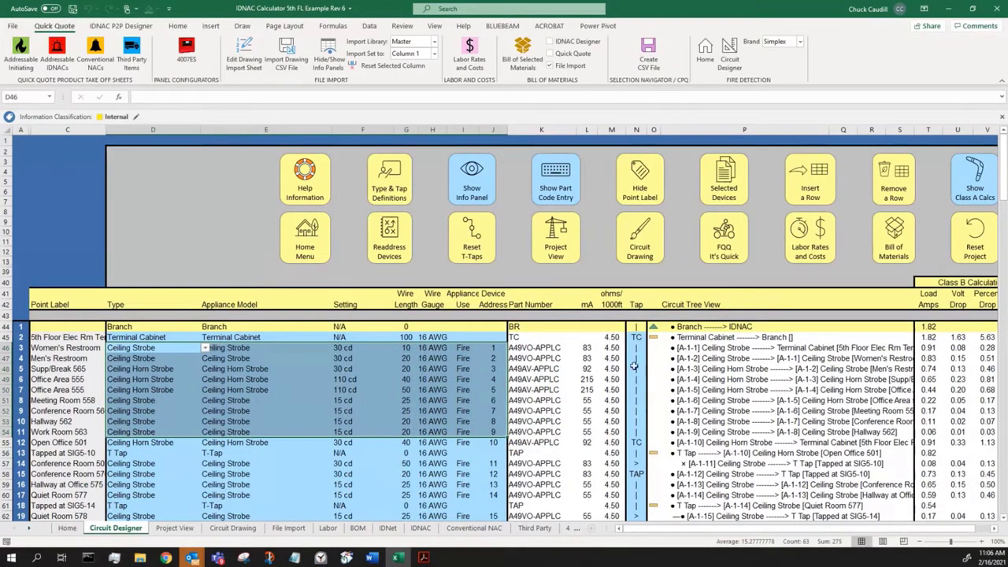
left_click_drag(640, 348, 638, 433)
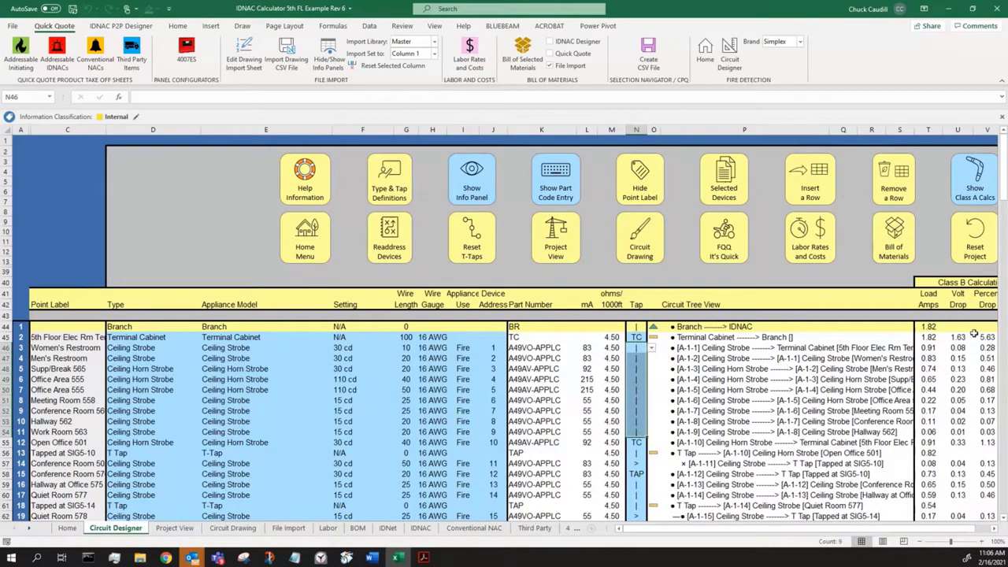
scroll(909, 535, "right", 3)
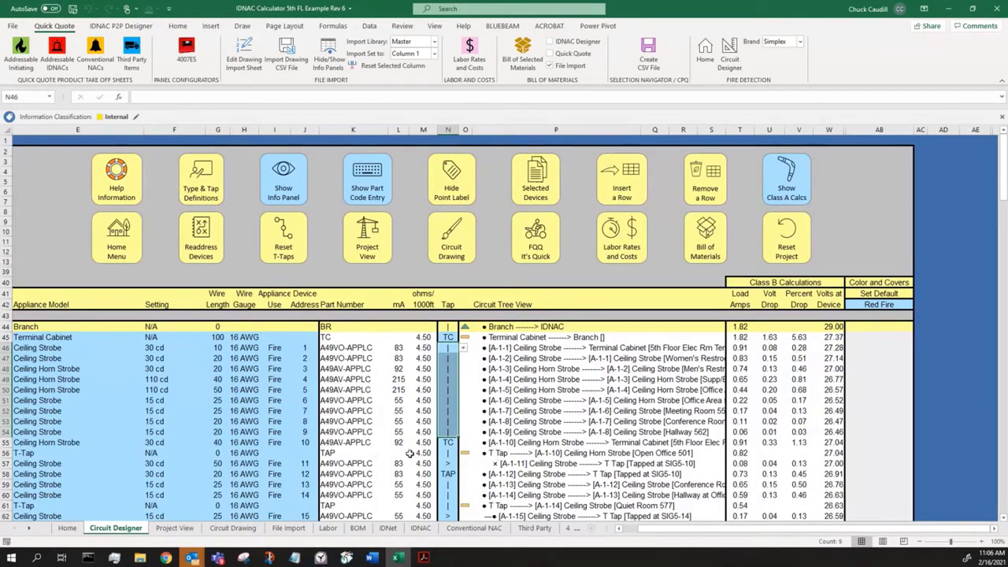
scroll(769, 393, "down", 4)
scroll(769, 395, "up", 4)
Try 12 AWG as the terminal cabinet's wire gauge and return it to 16 AWG.
left_click(252, 338)
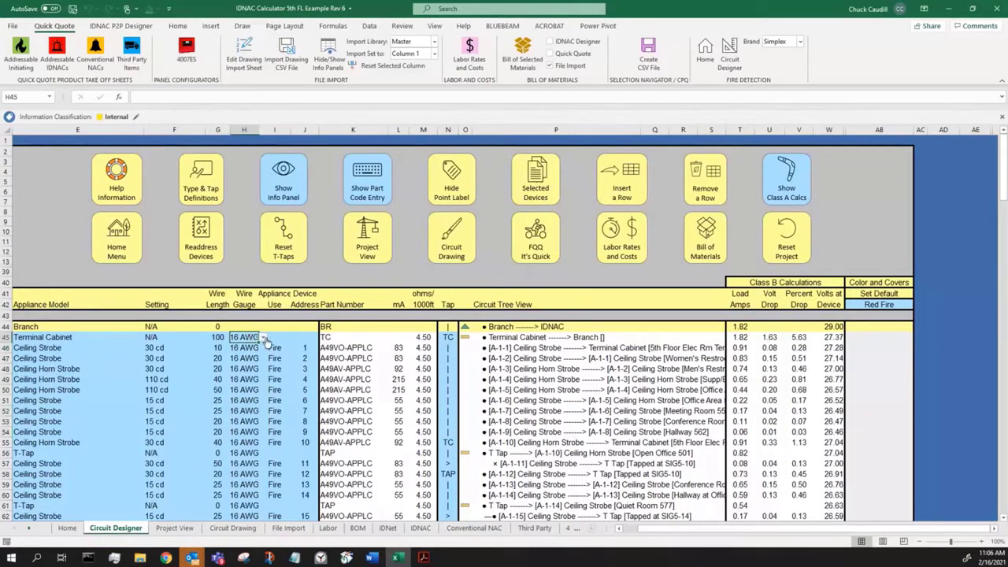
left_click(263, 337)
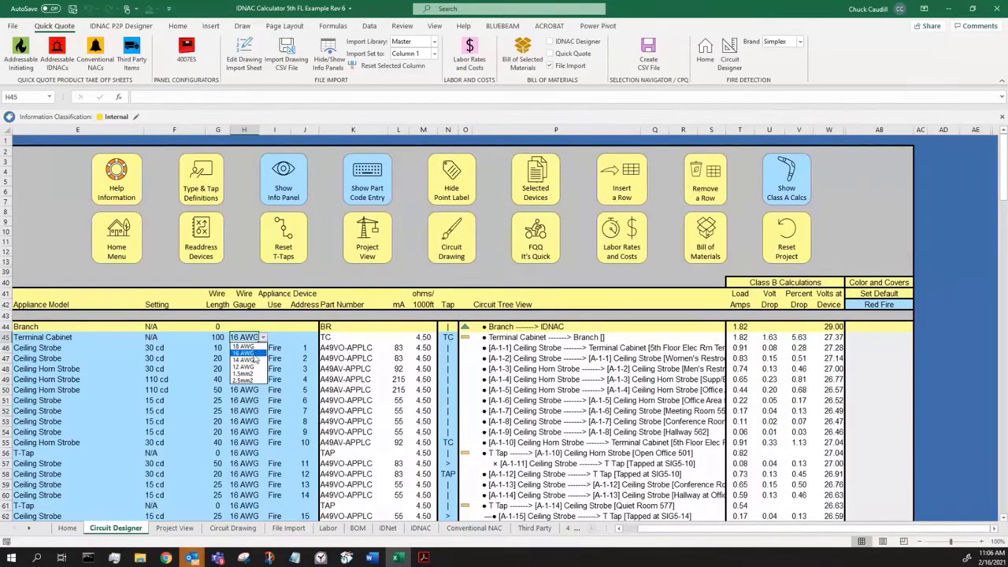
left_click(254, 367)
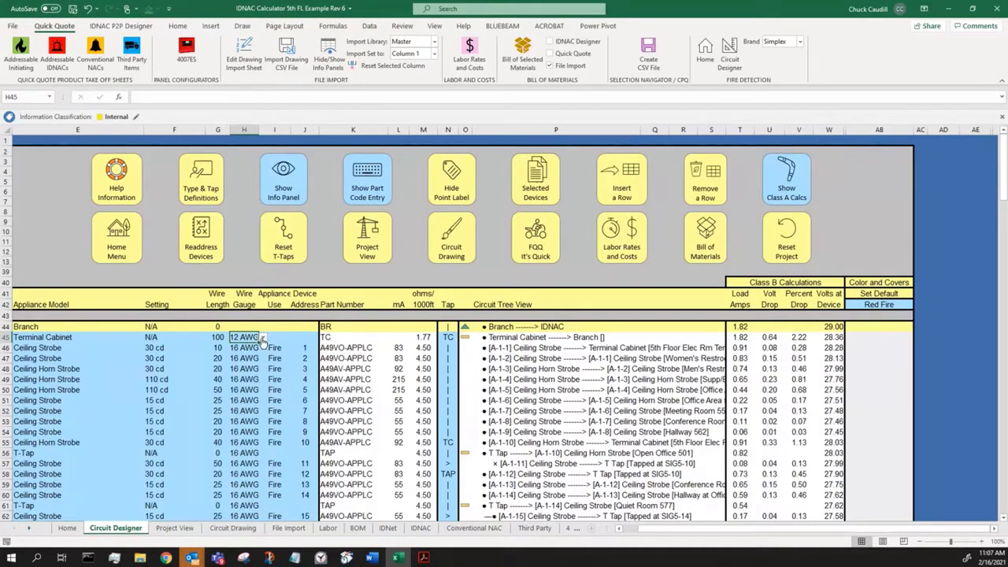
left_click(261, 339)
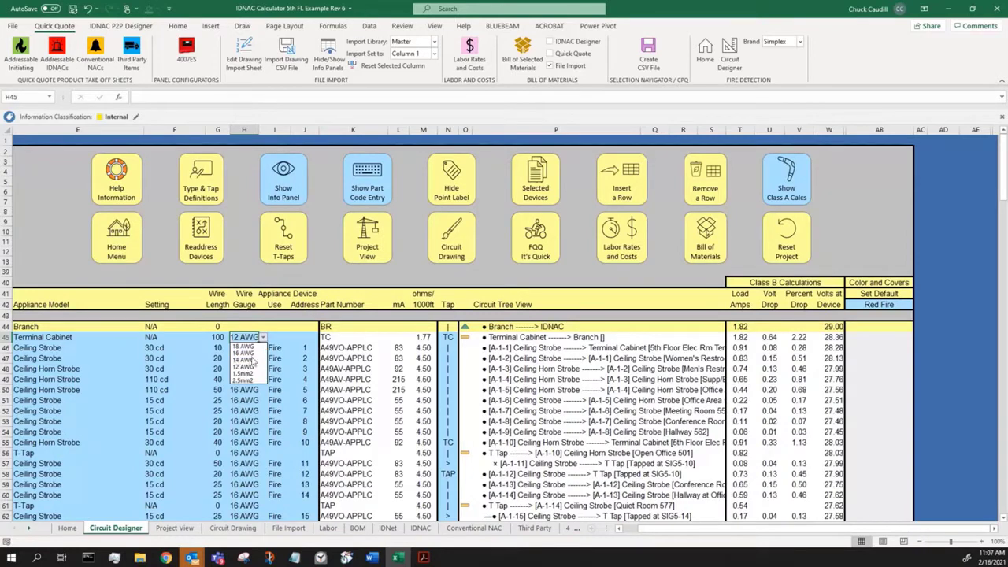
left_click(248, 352)
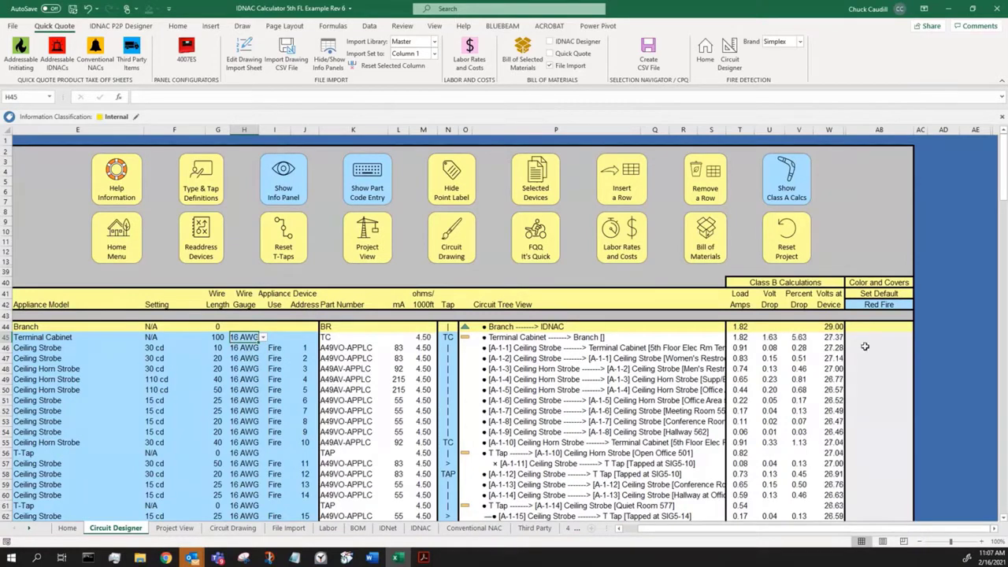
Select device addresses 1 to 9 and compare the circuit with the floor plan in Acrobat, returning to Excel.
left_click_drag(771, 528, 749, 532)
scroll(502, 319, "down", 2)
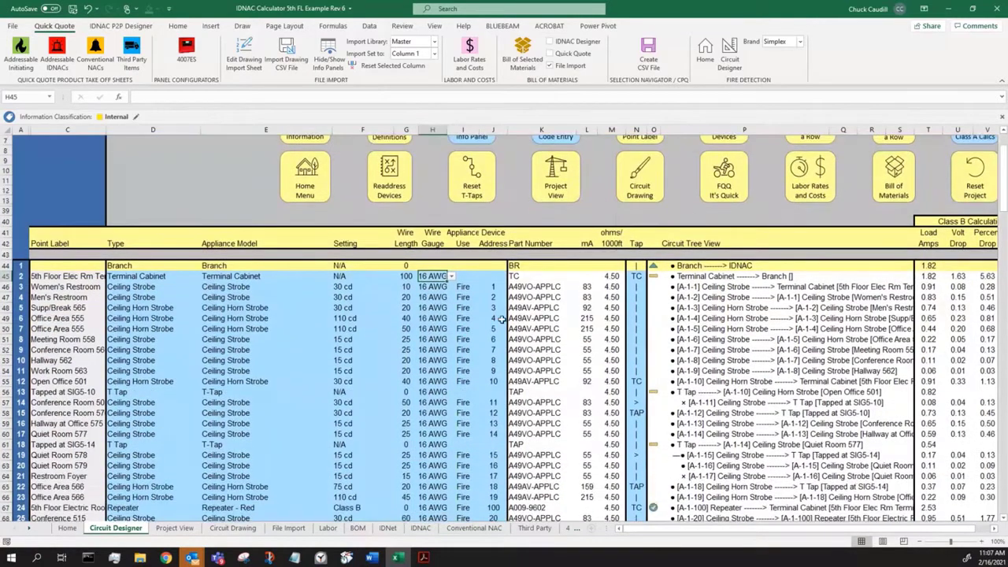
left_click_drag(496, 288, 496, 370)
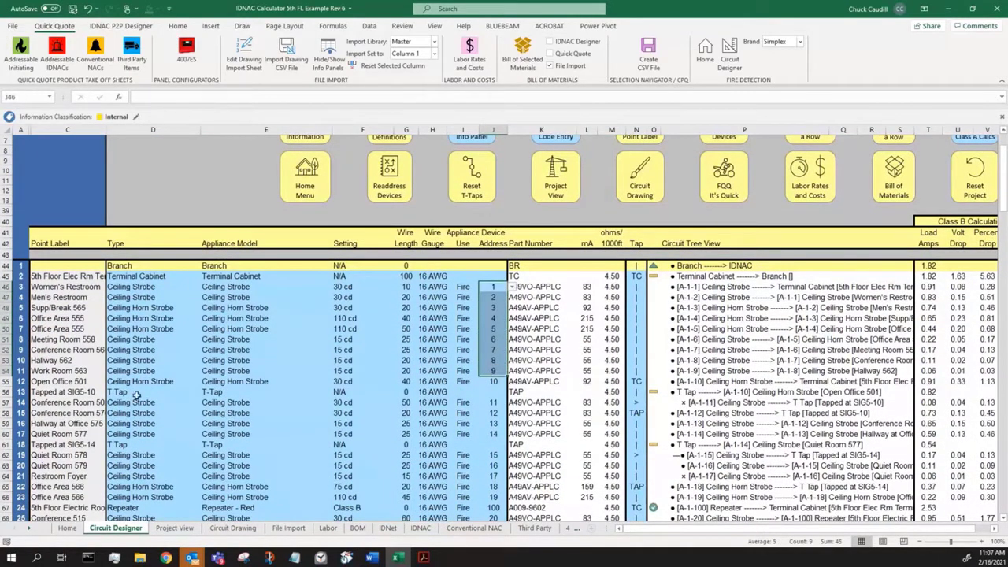
left_click(422, 558)
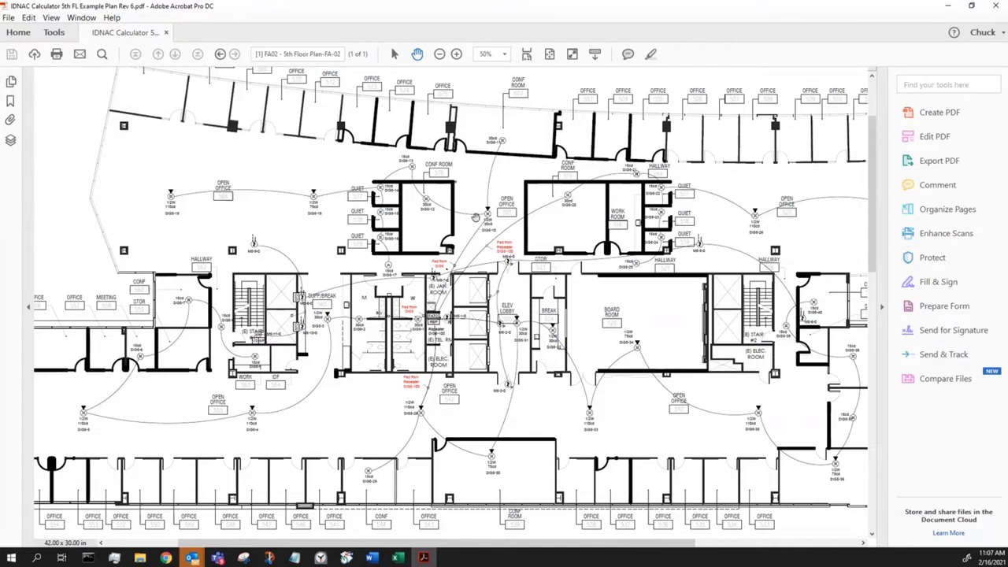
left_click(402, 557)
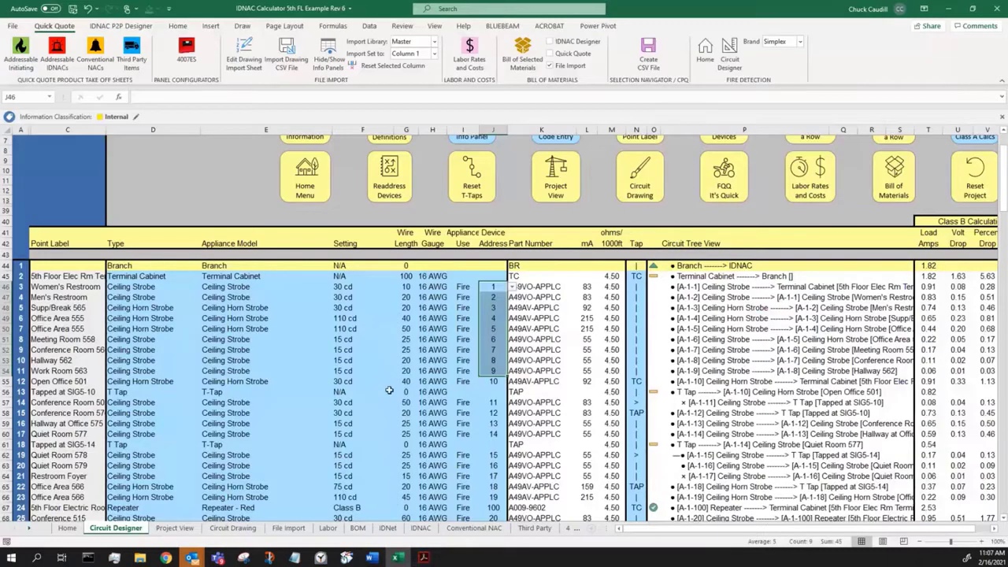
Inspect the address and tap entries of the Open Office 501 device and the T Tap row tapped at SIG5-10.
left_click(494, 381)
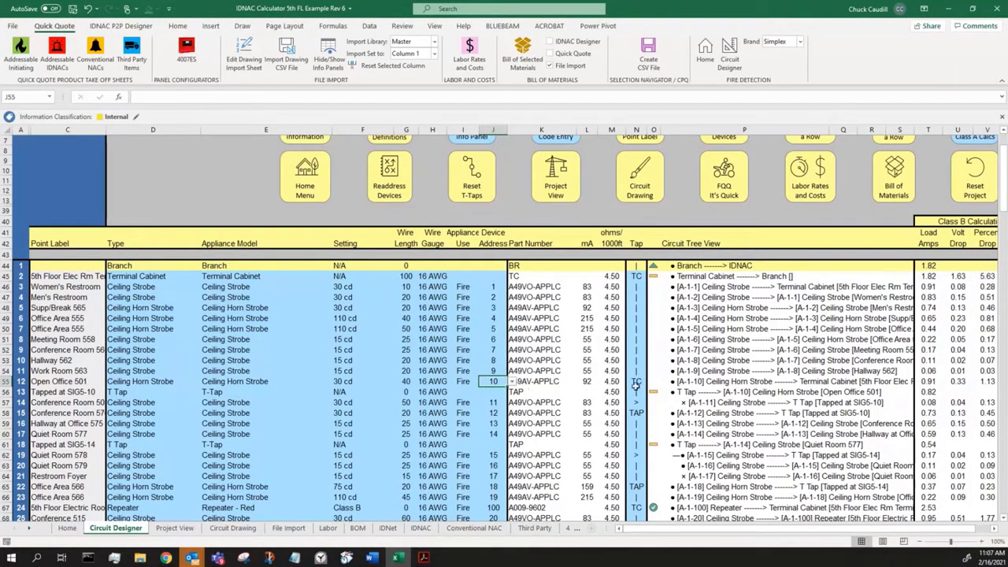
left_click(637, 381)
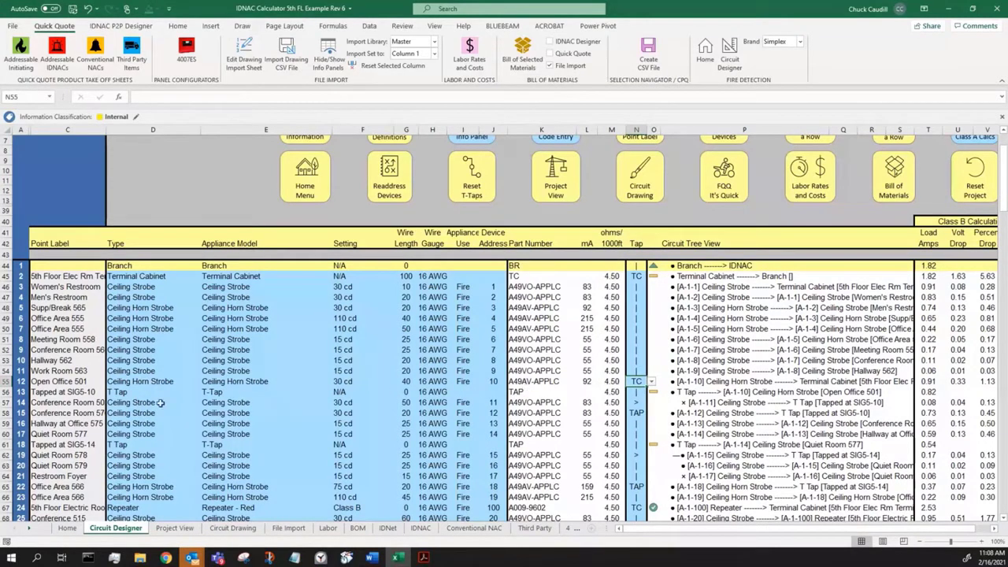
left_click(119, 392)
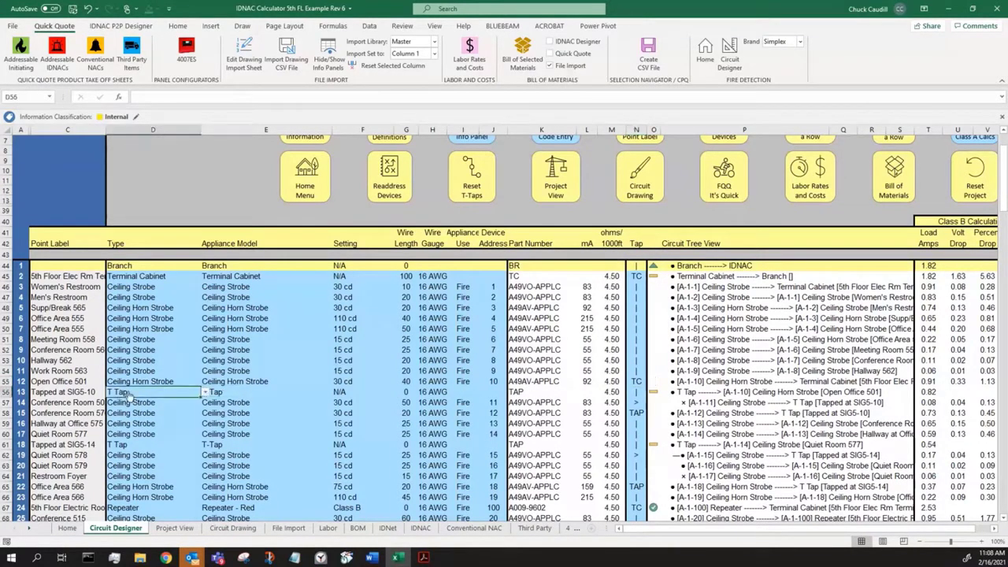
left_click(639, 393)
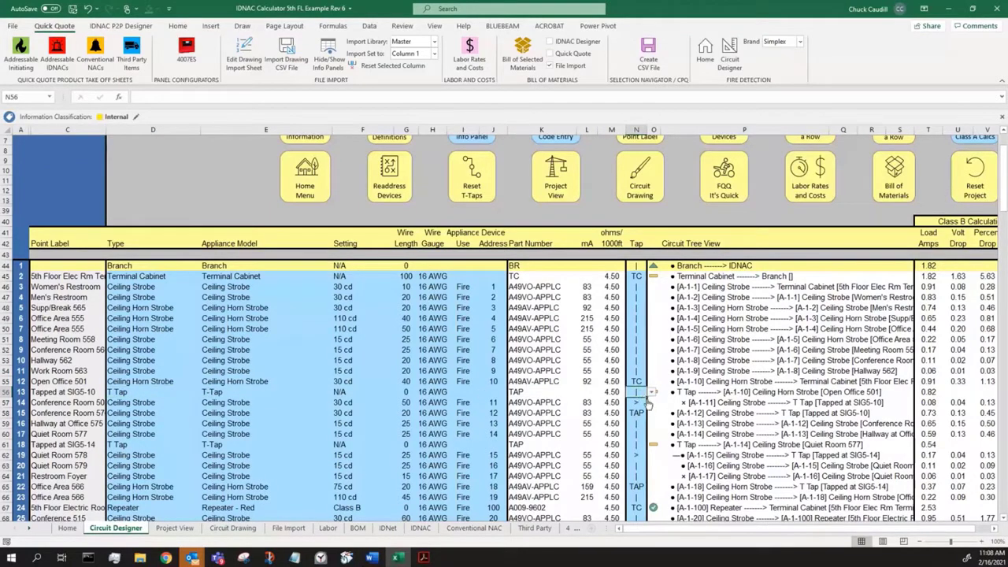
Check the wiring beyond the SIG5-10 T-tap on the Acrobat floor plan against the calculator's tap entries, returning to Excel.
left_click(424, 557)
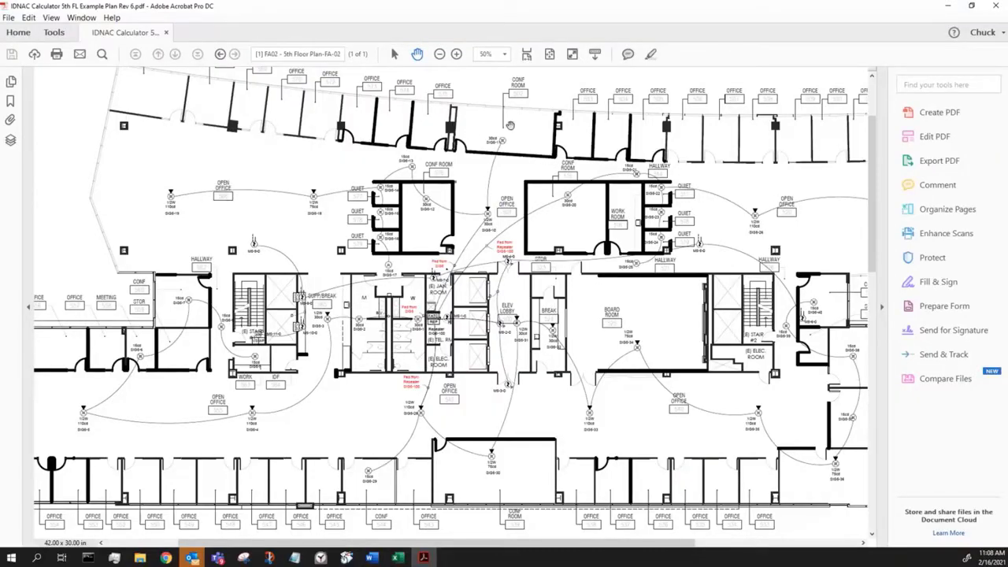
left_click(400, 558)
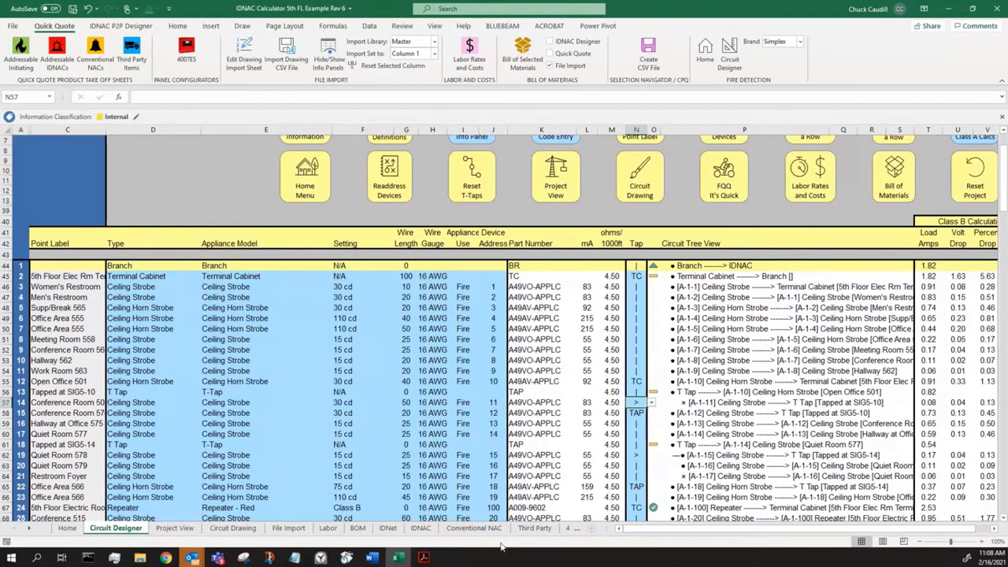
left_click(423, 557)
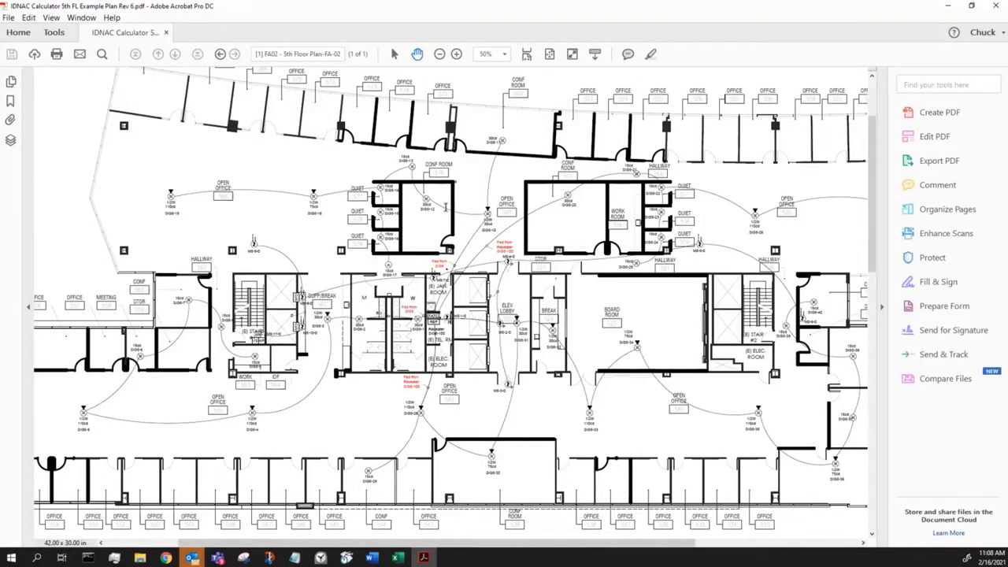
mouse_move(428, 559)
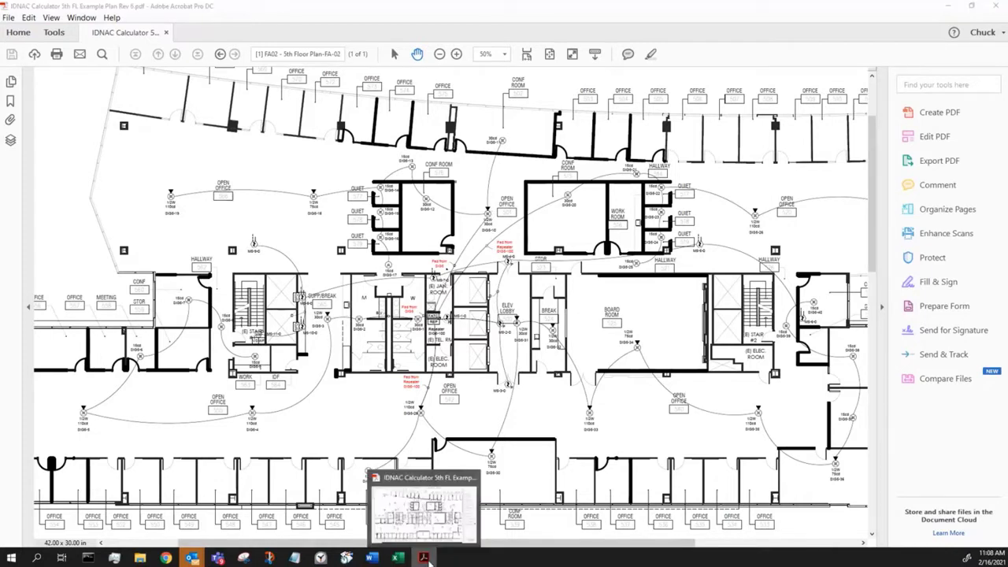
left_click(429, 561)
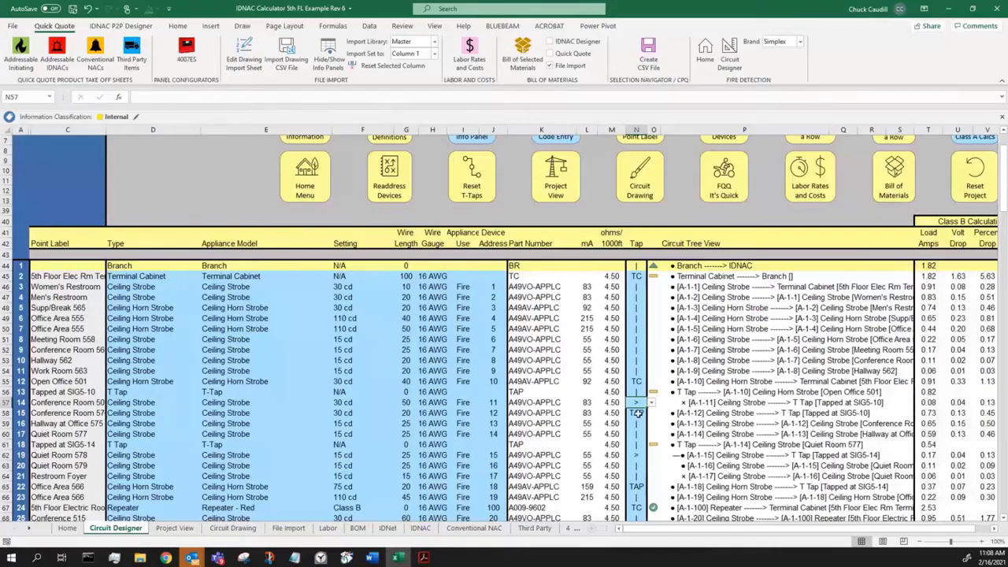
Set the tap entry of the ceiling strobe at device address 12 to "<".
left_click(639, 413)
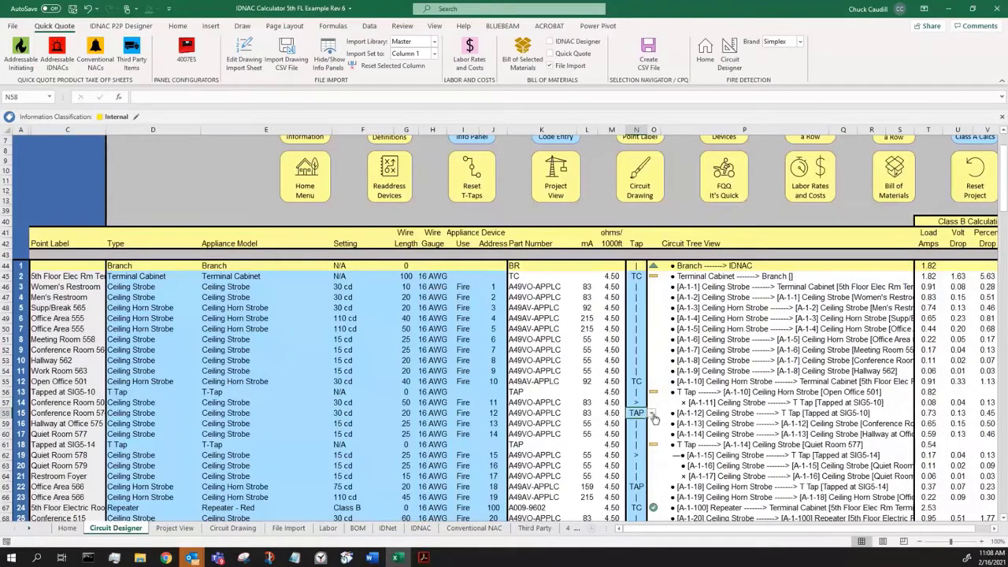
left_click(650, 414)
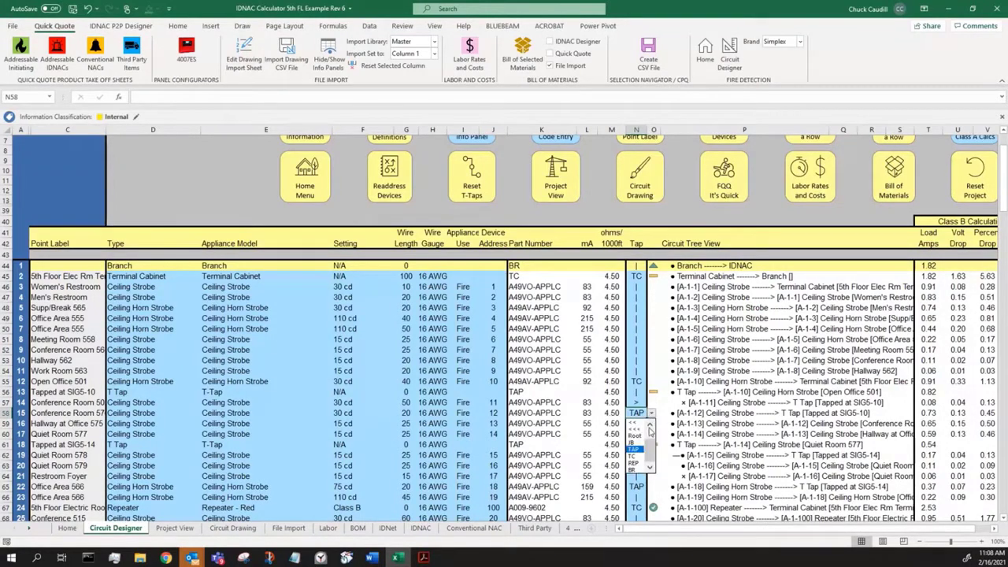
left_click(634, 423)
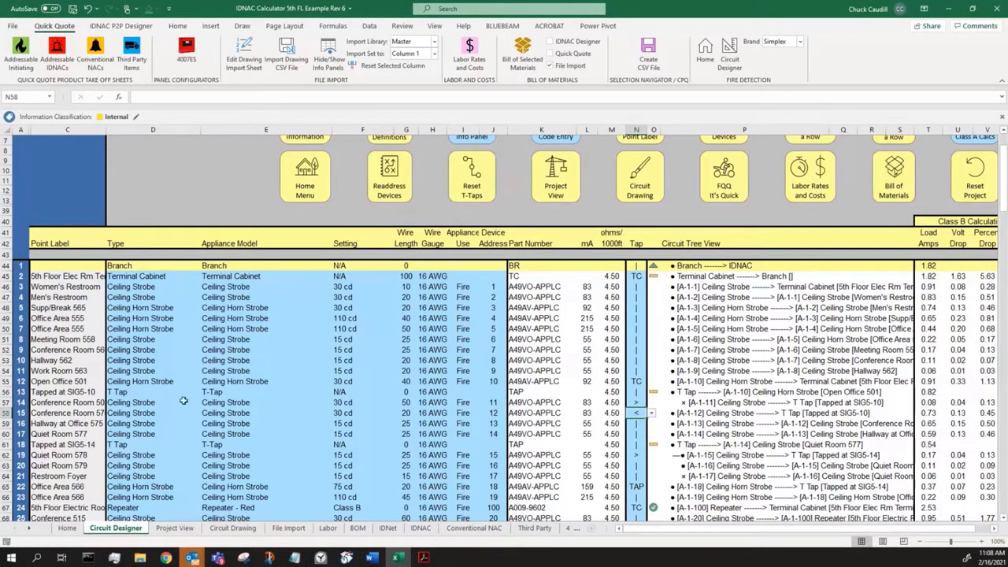
Try Root as the tap entry of the ceiling strobe at device address 12 and set it to TAP instead.
left_click(651, 412)
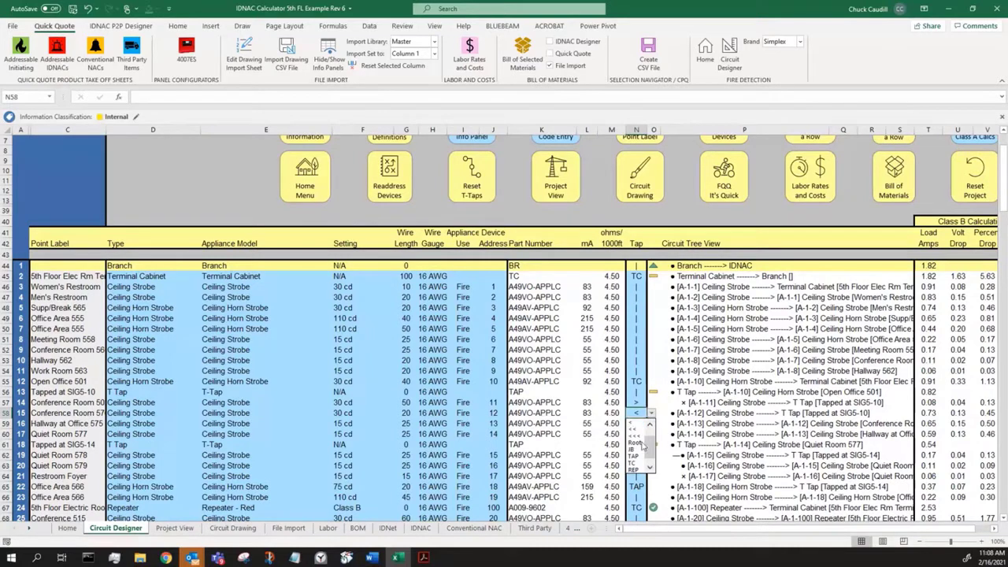
left_click(643, 444)
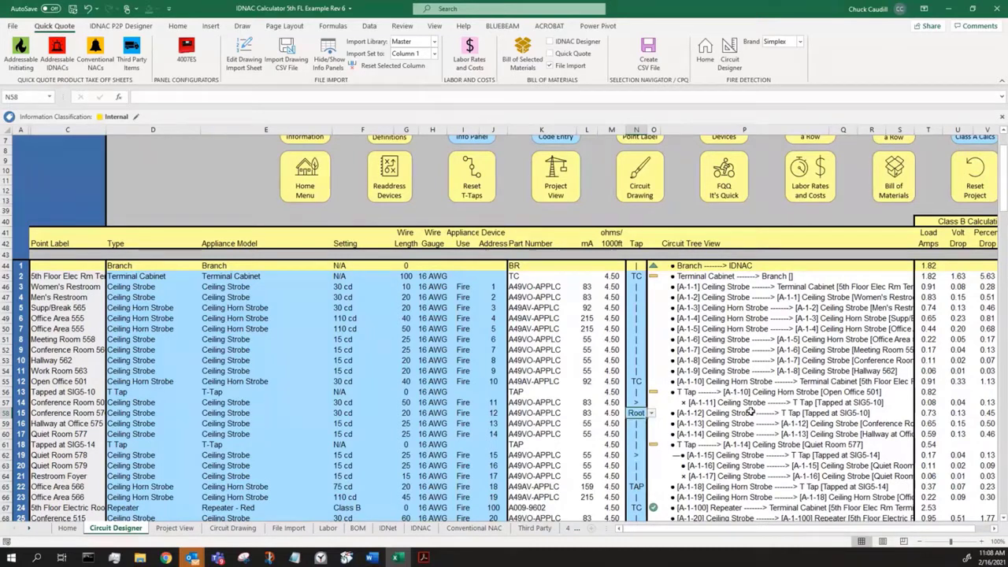
left_click(652, 415)
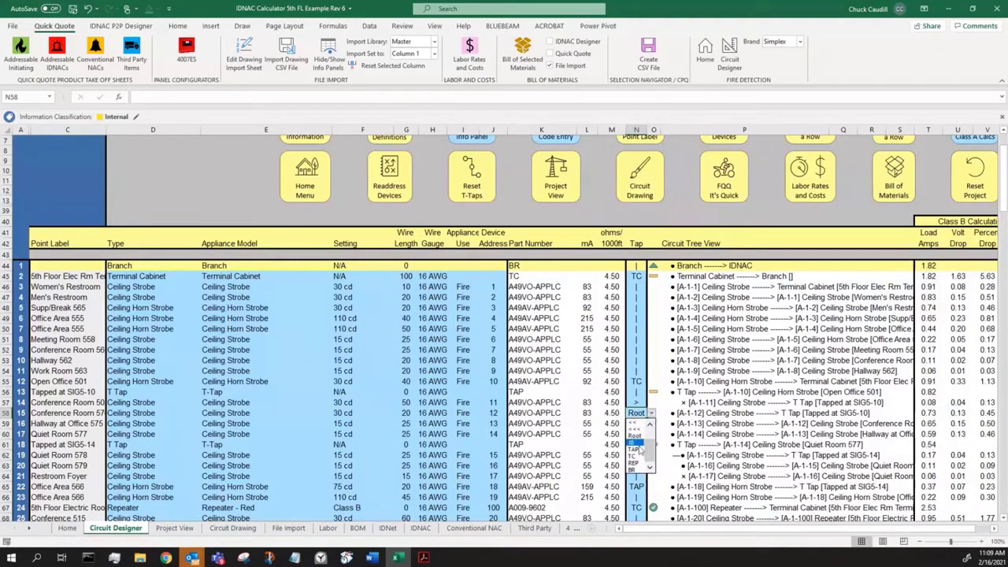
left_click(636, 450)
Check the wiring around the conference room strobe at device address 12 on the Acrobat floor plan, returning to Excel.
scroll(693, 425, "down", 1)
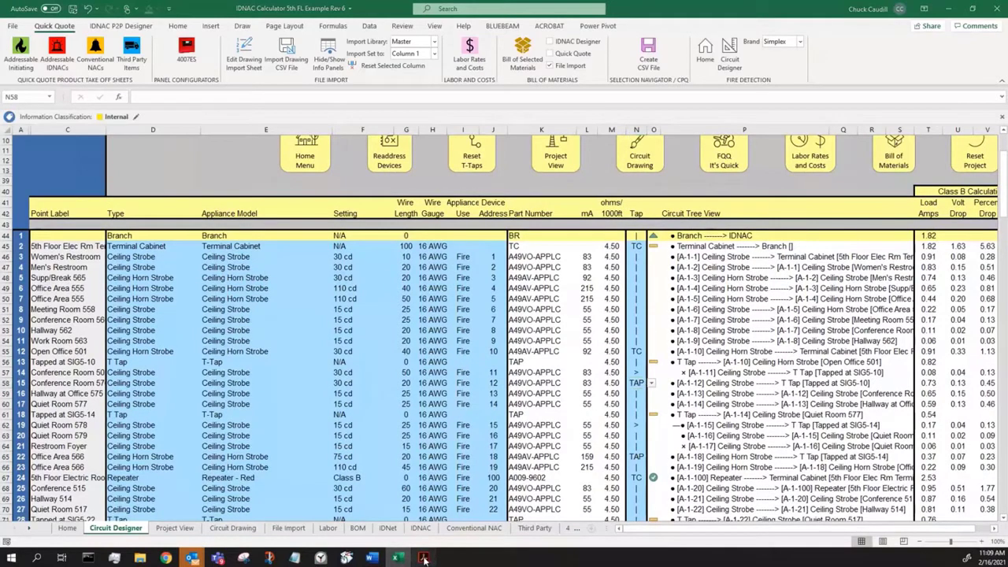
key("alt+Tab")
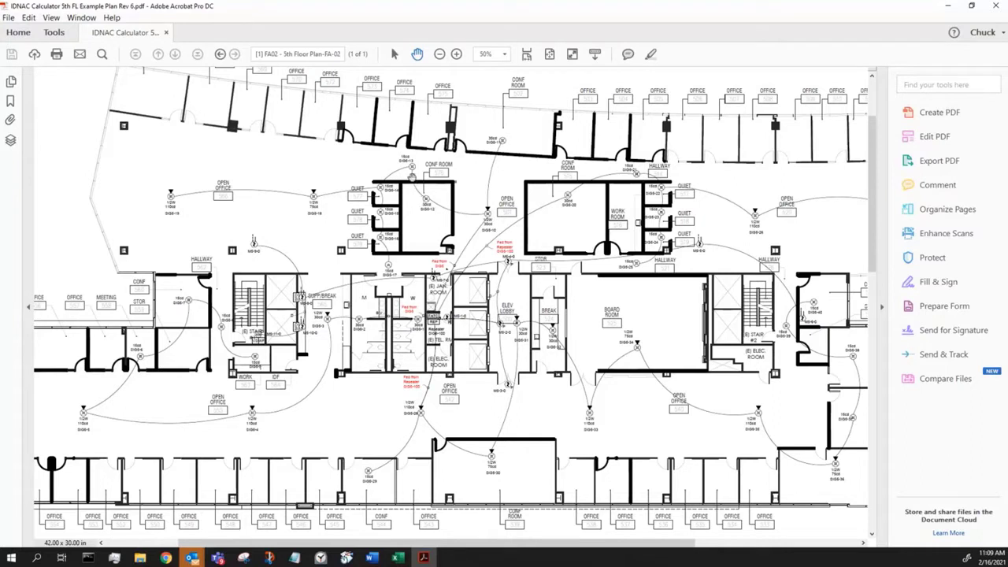
left_click(399, 558)
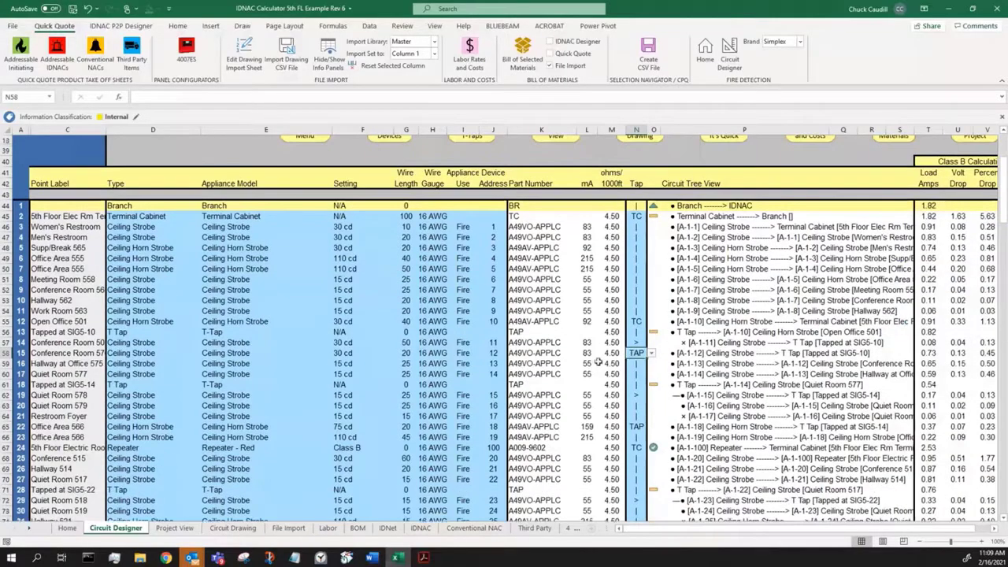
Go through device addresses 12 to 14 and compare them with the quiet room wiring on the Acrobat floor plan, returning to Excel.
left_click(493, 353)
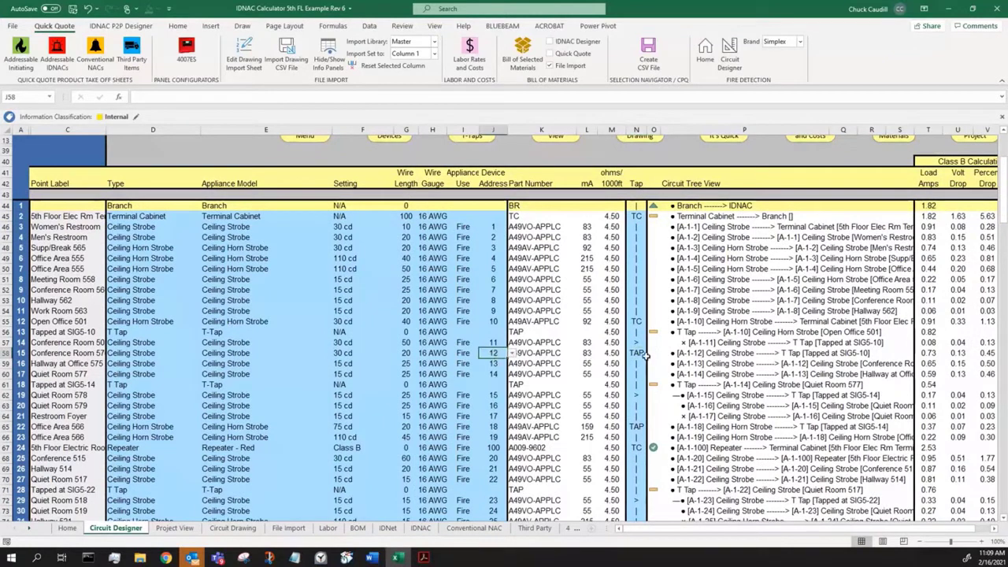
left_click(492, 363)
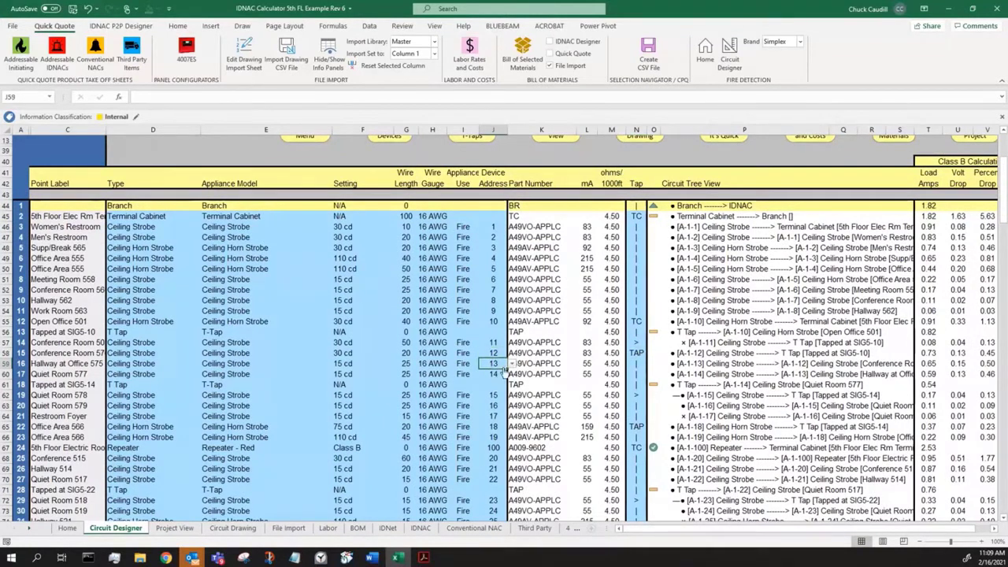
left_click(497, 375)
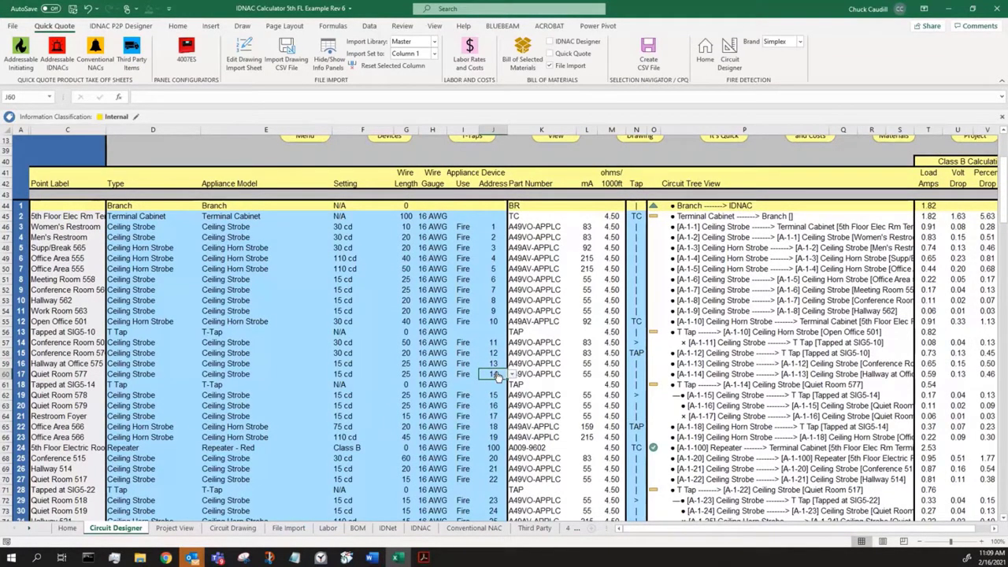
left_click(424, 557)
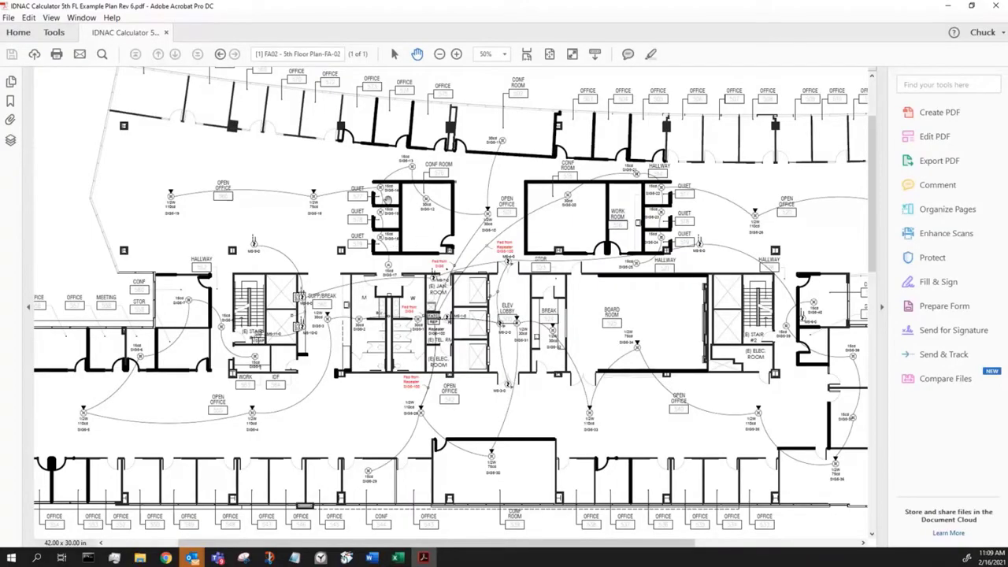
mouse_move(361, 192)
left_click(400, 558)
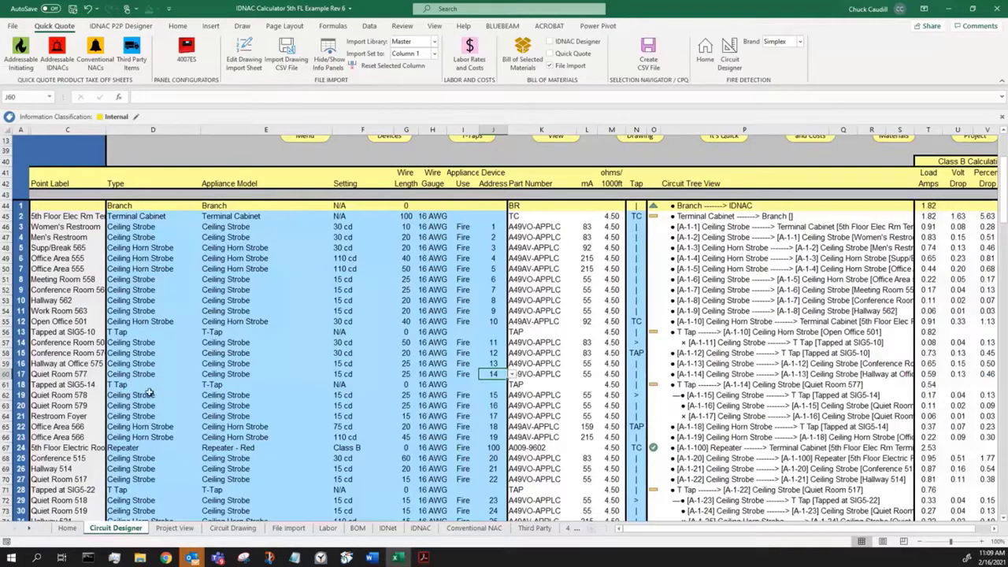
Inspect the T Tap row tapped at SIG5-14, device addresses 15 to 17, the address 15 tap entry, and their Circuit Tree View rows.
left_click(497, 385)
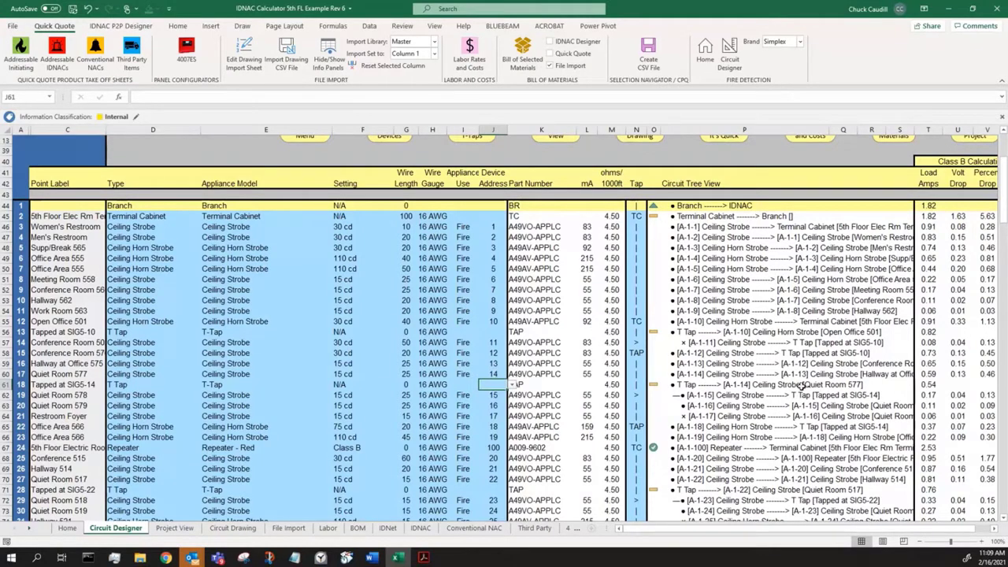
left_click(498, 395)
left_click(499, 404)
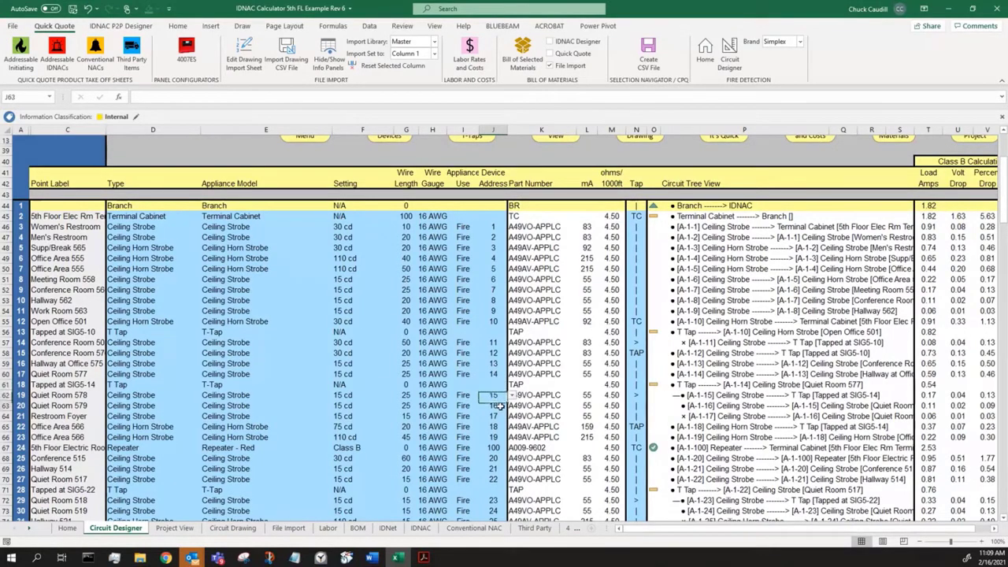
left_click(497, 415)
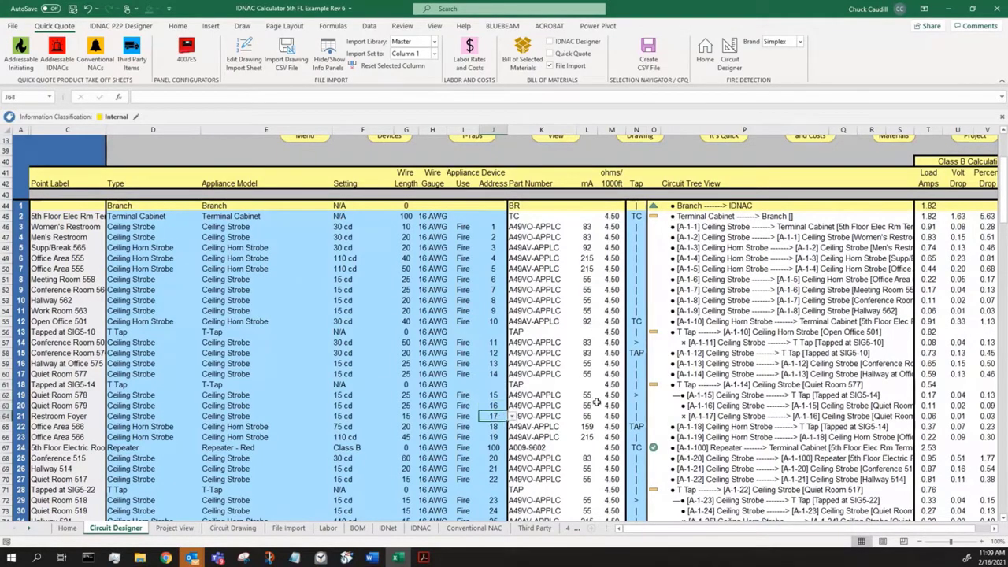
left_click(638, 395)
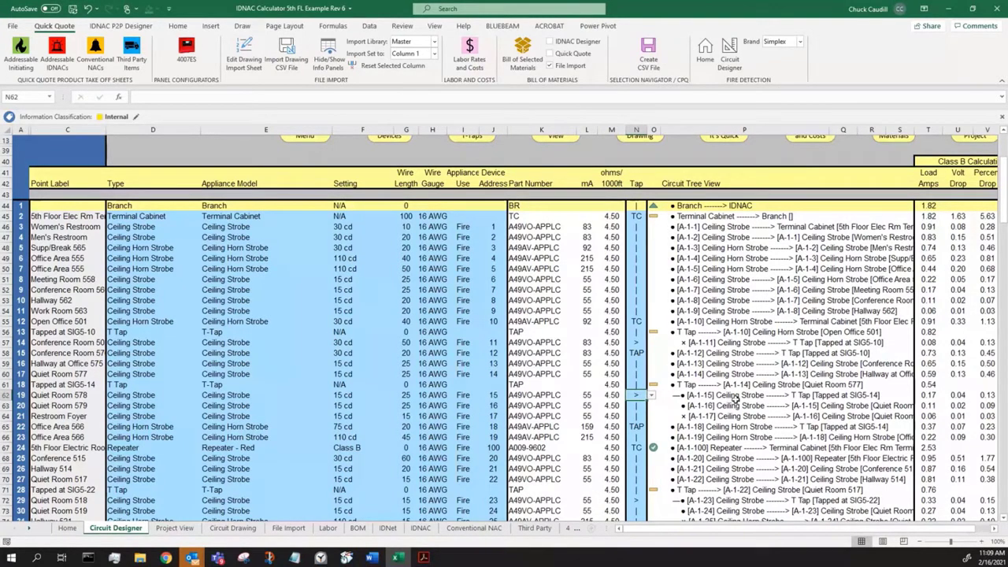
left_click_drag(732, 398, 729, 416)
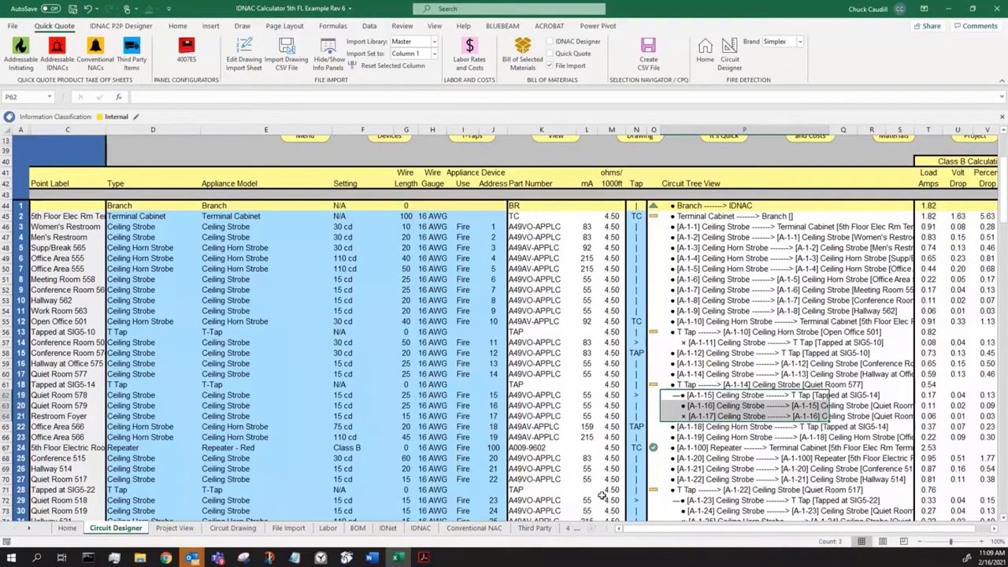
Locate device 18 on the Acrobat floor plan and inspect its tap entry and tree view reference to the SIG5-14 T Tap in Excel.
left_click(423, 558)
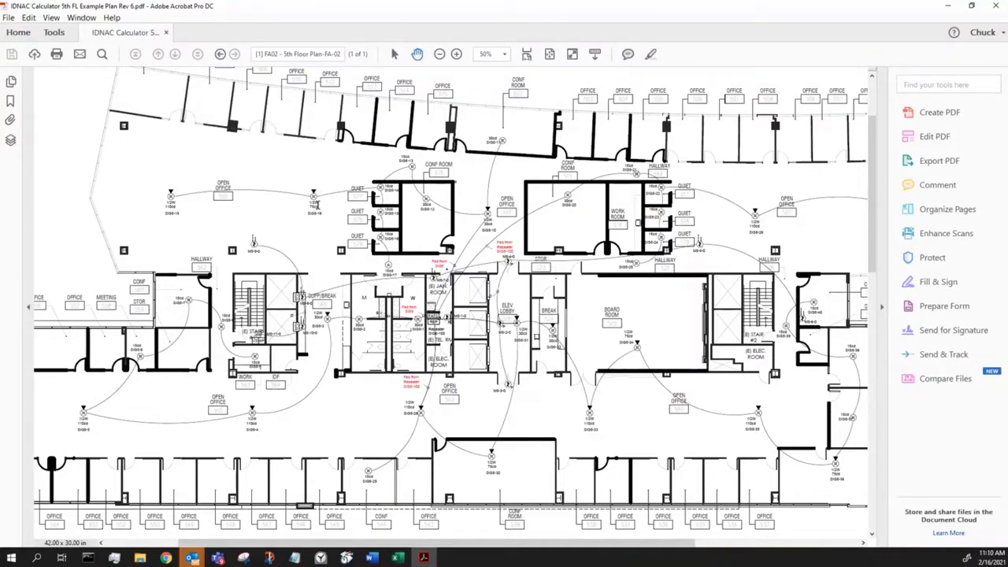
left_click(408, 559)
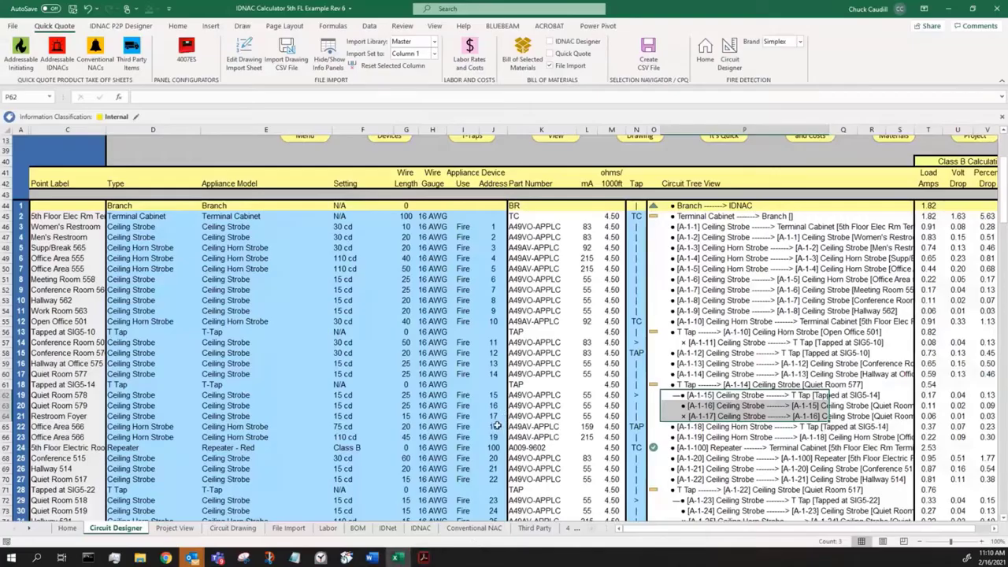
left_click(638, 427)
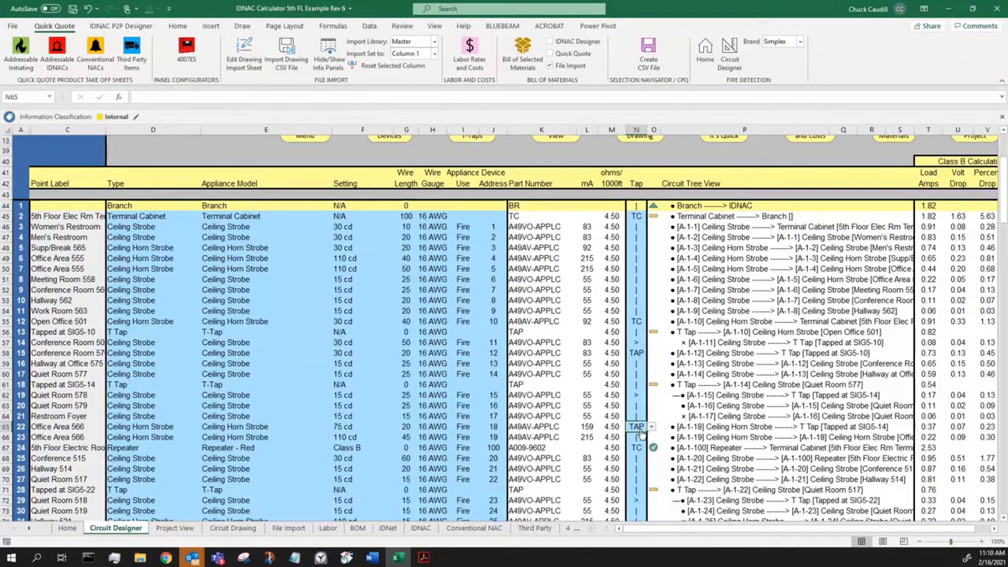
left_click(125, 386)
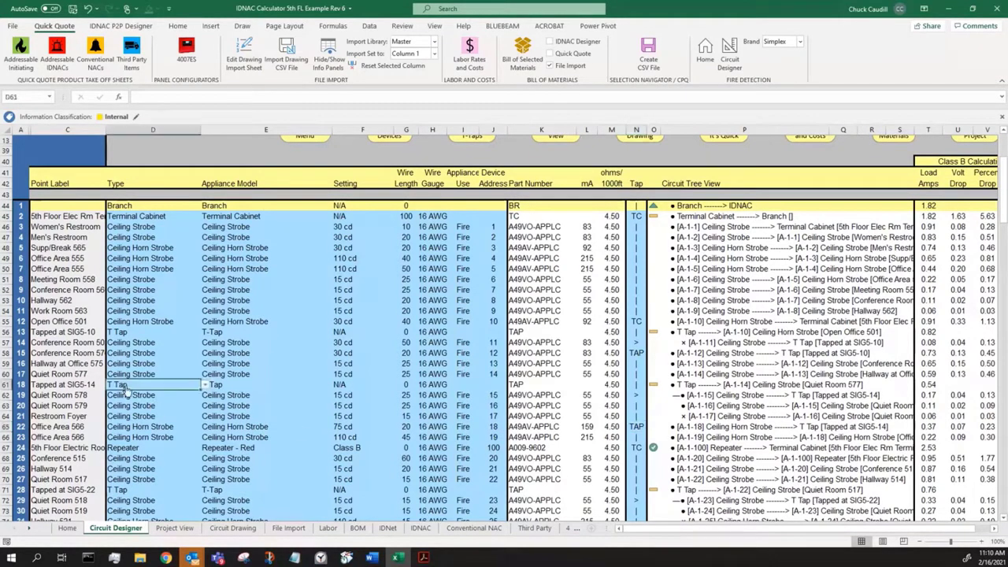
left_click(711, 429)
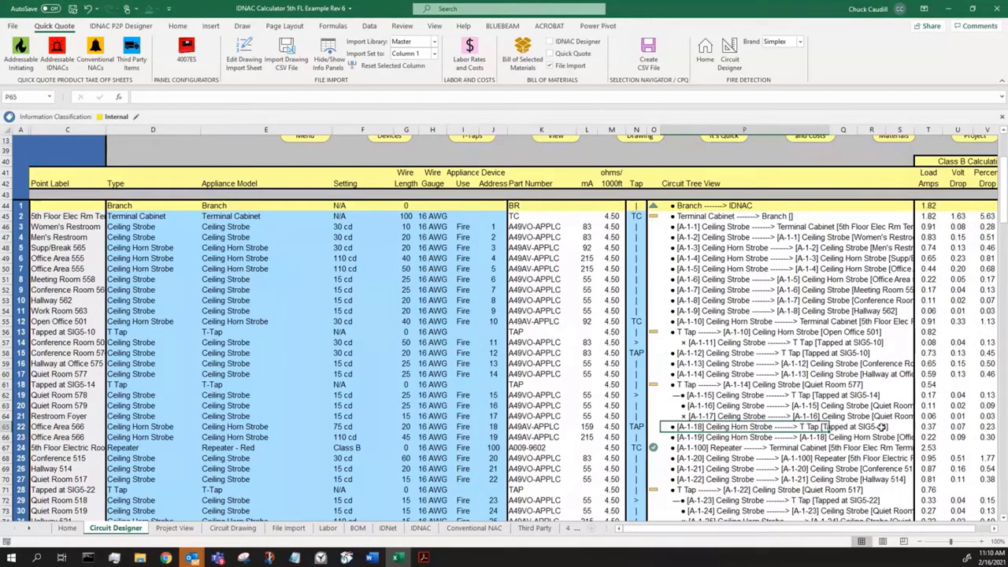
left_click(880, 426)
scroll(879, 423, "down", 1)
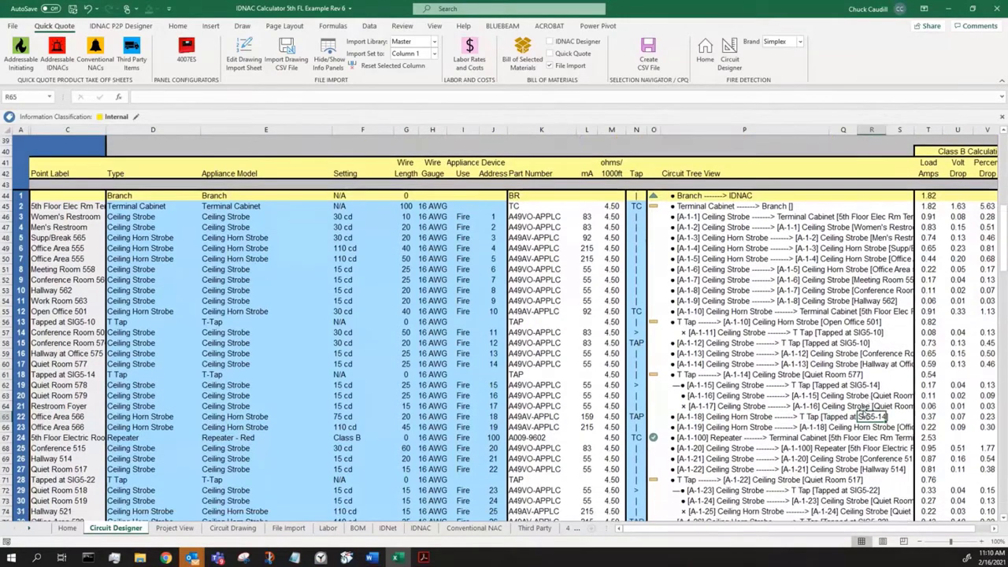
Review the circuit and repeater wiring on the 5th floor plan in Acrobat, returning to Excel.
mouse_move(425, 558)
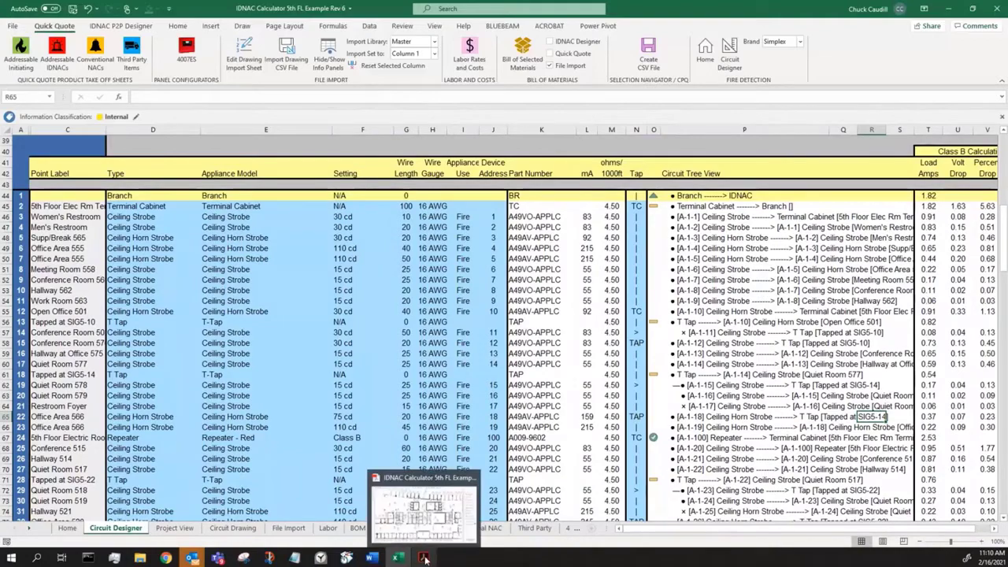
left_click(427, 558)
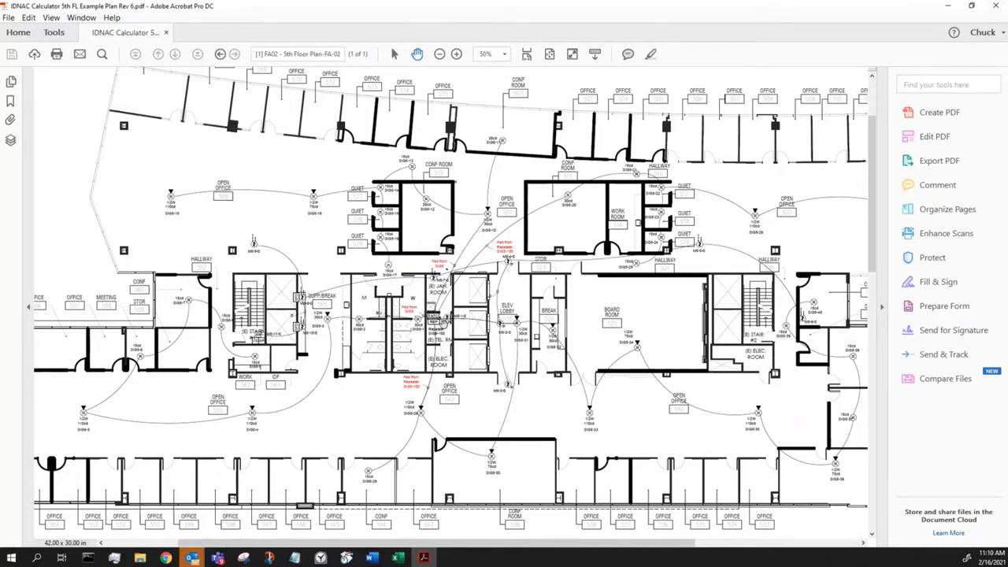
left_click(398, 559)
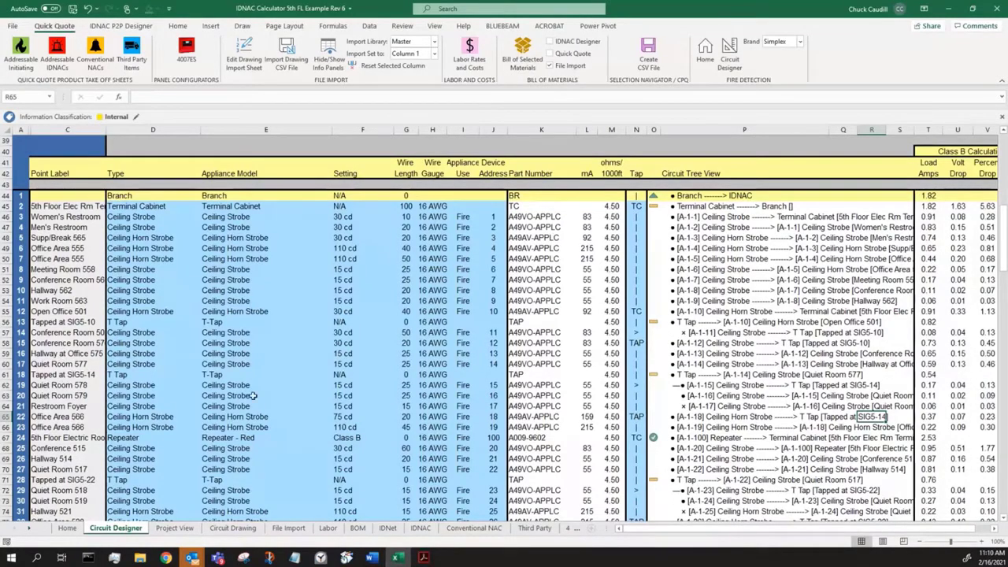
Inspect the repeater's device address and its list of available addresses, along with the address of the Conference 515 strobe.
left_click(493, 438)
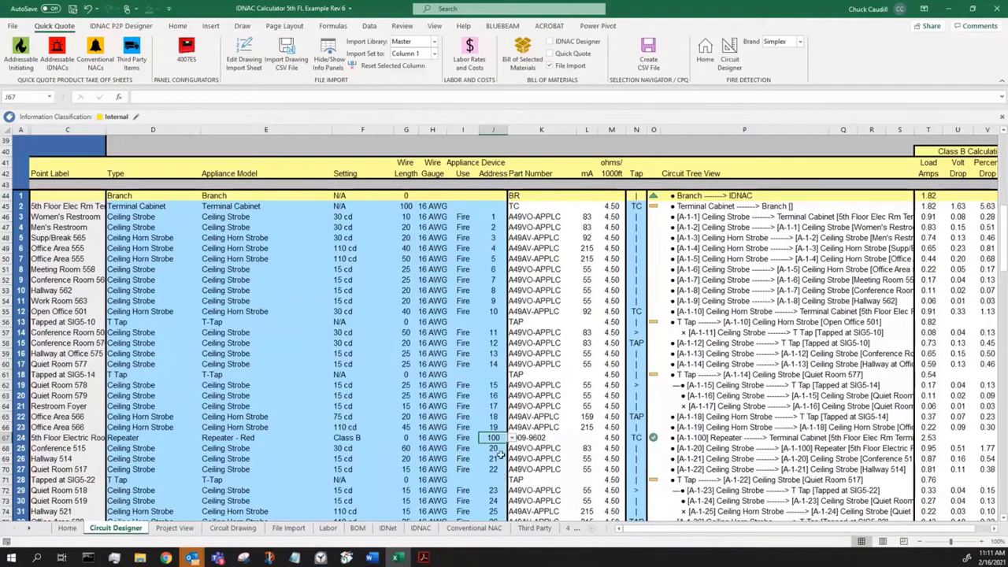
left_click(513, 438)
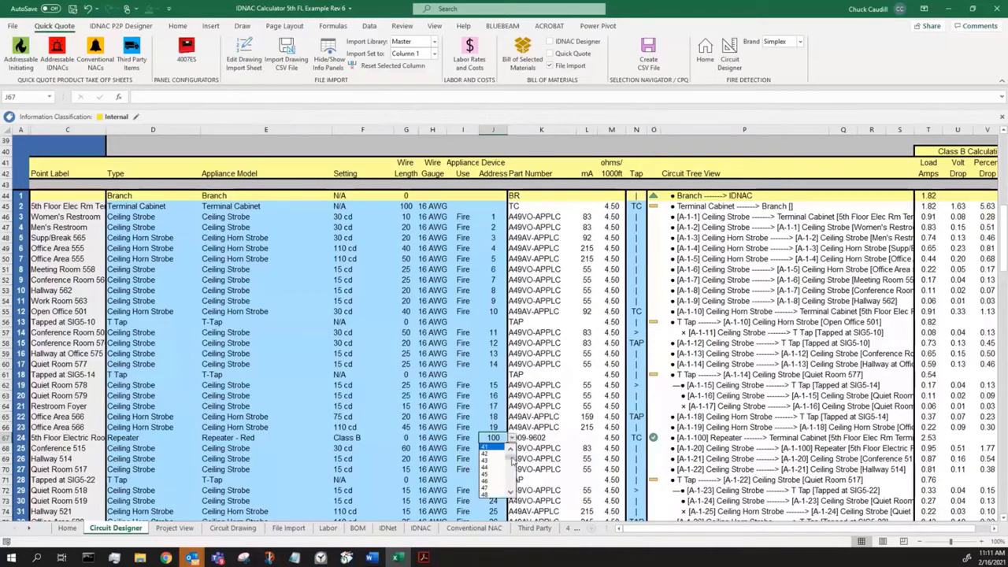
mouse_move(513, 461)
left_mouse_down()
mouse_move(518, 496)
mouse_move(511, 466)
left_mouse_up()
left_click(496, 439)
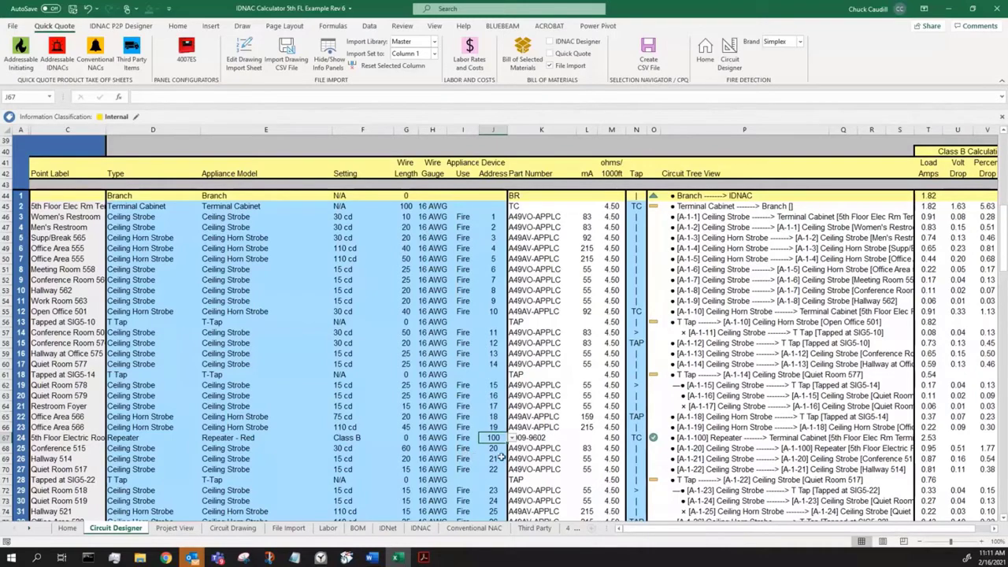
left_click(493, 449)
Compare the Volts at Device values of the repeater and devices 20 and 21 with those from the terminal cabinet to device 18.
scroll(685, 529, "right", 3)
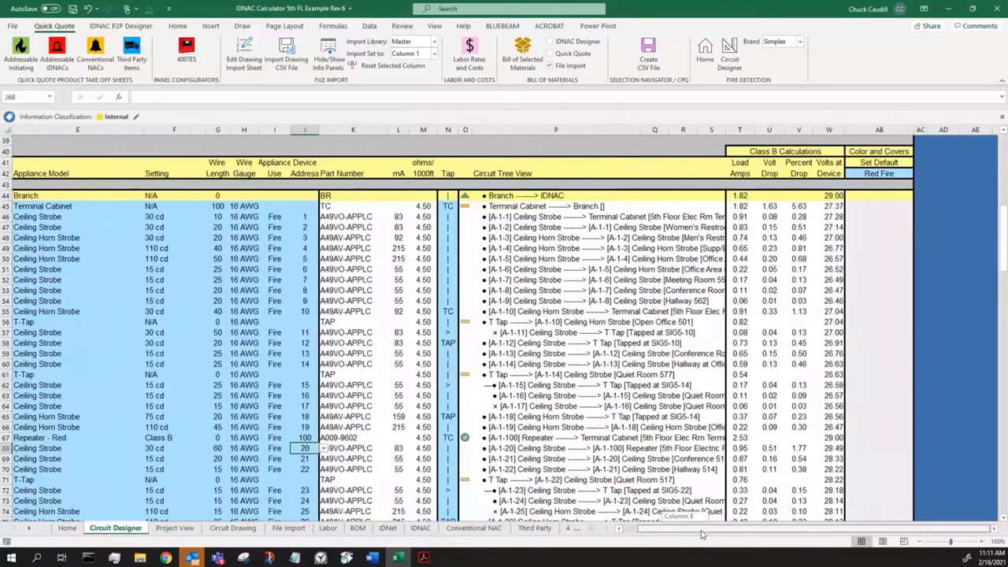
left_click(835, 438)
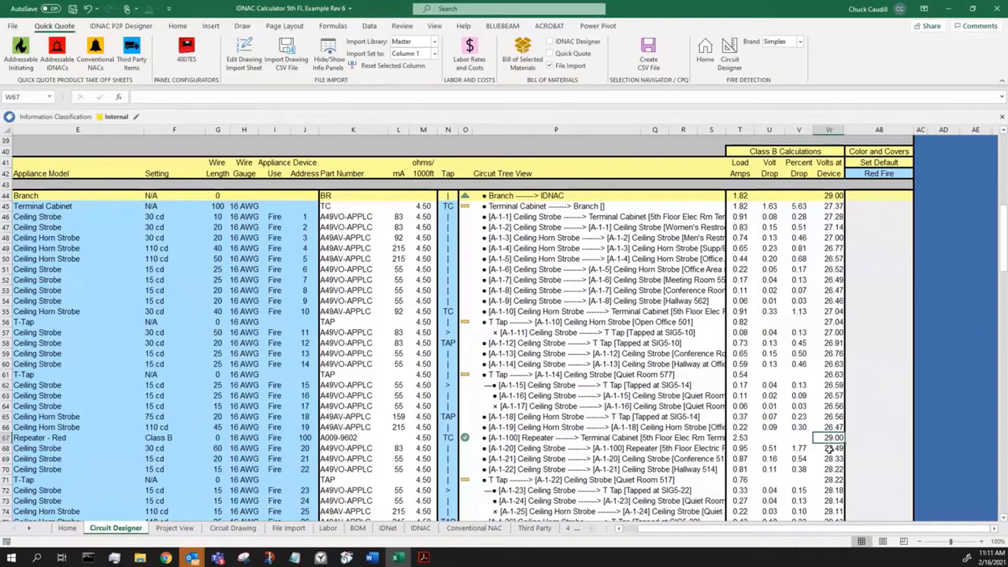
left_click(833, 448)
left_click(836, 459)
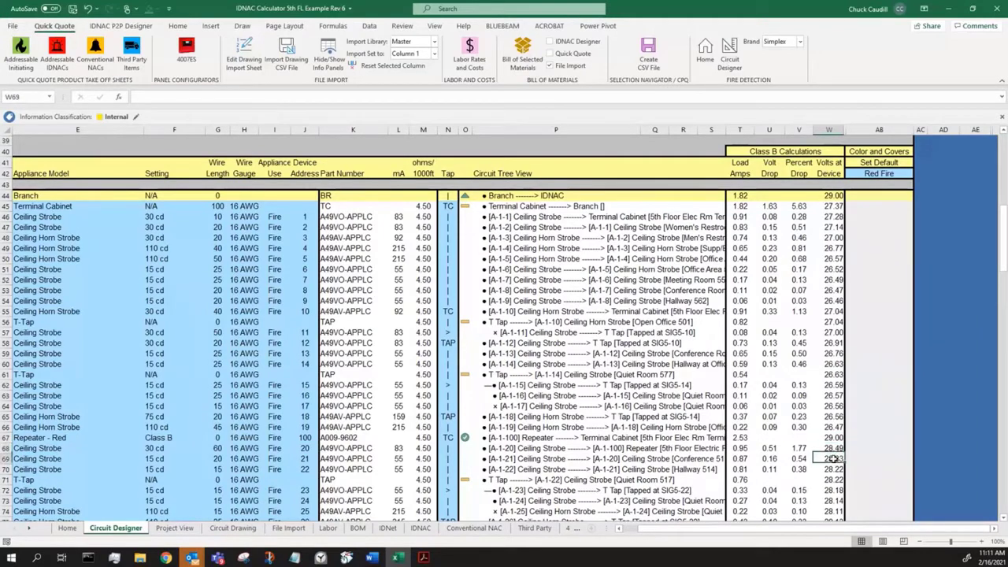
left_click(838, 207)
left_click_drag(836, 207, 827, 417)
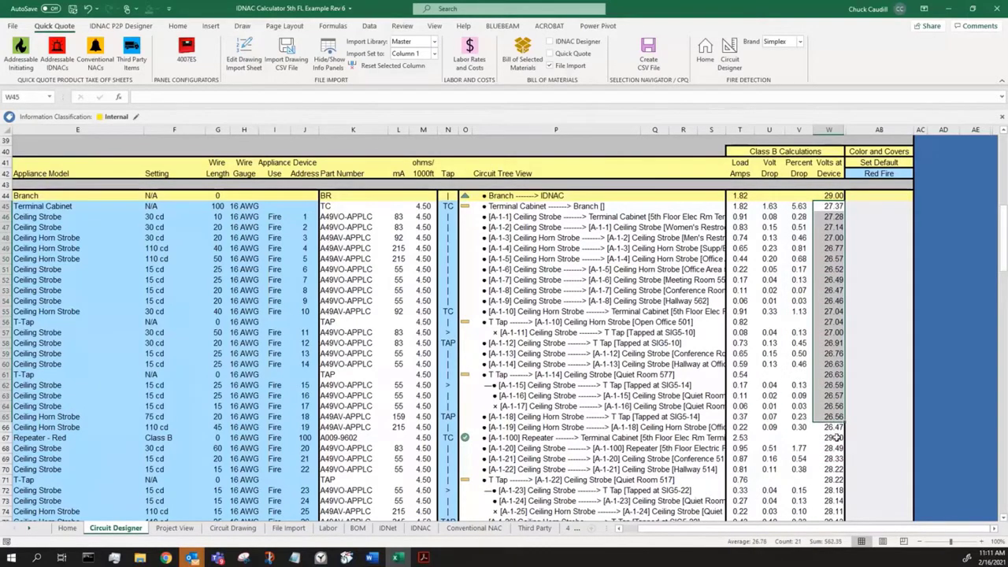
left_click(835, 439)
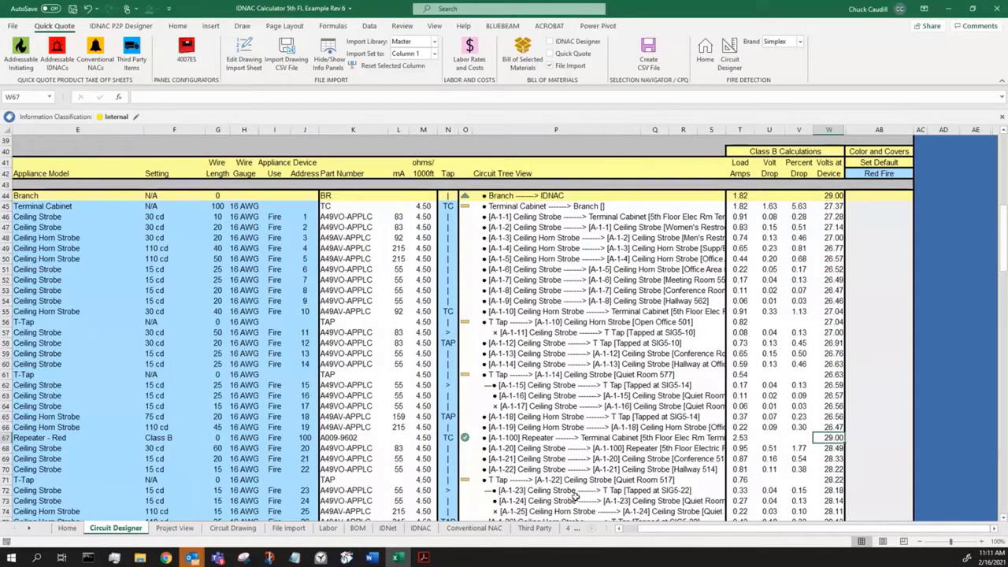
Inspect the Conference 515 strobe's device address and tap entry, check its wiring on the Acrobat floor plan, and return to Excel.
scroll(441, 472, "left", 3)
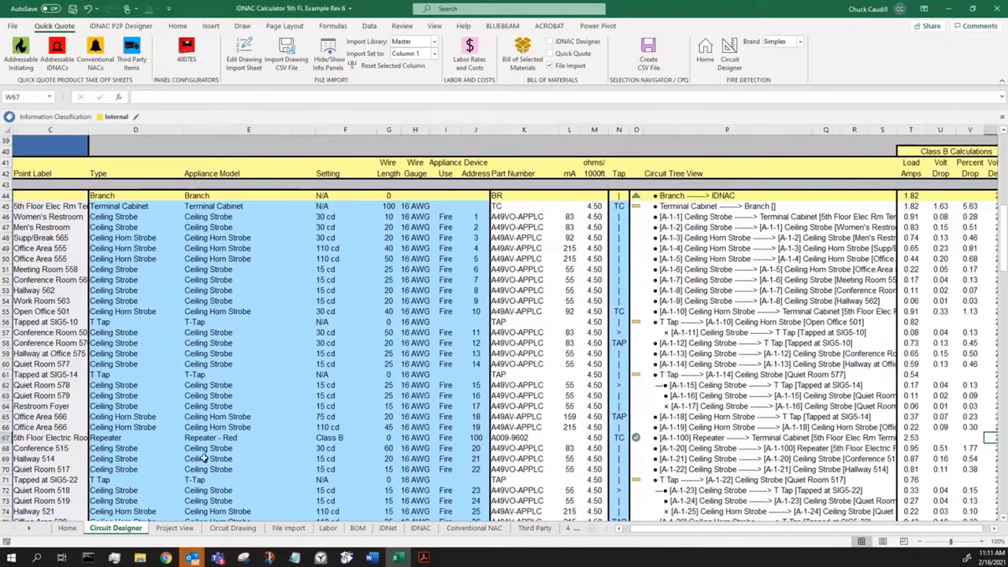
scroll(226, 447, "down", 1)
scroll(226, 447, "down", 1)
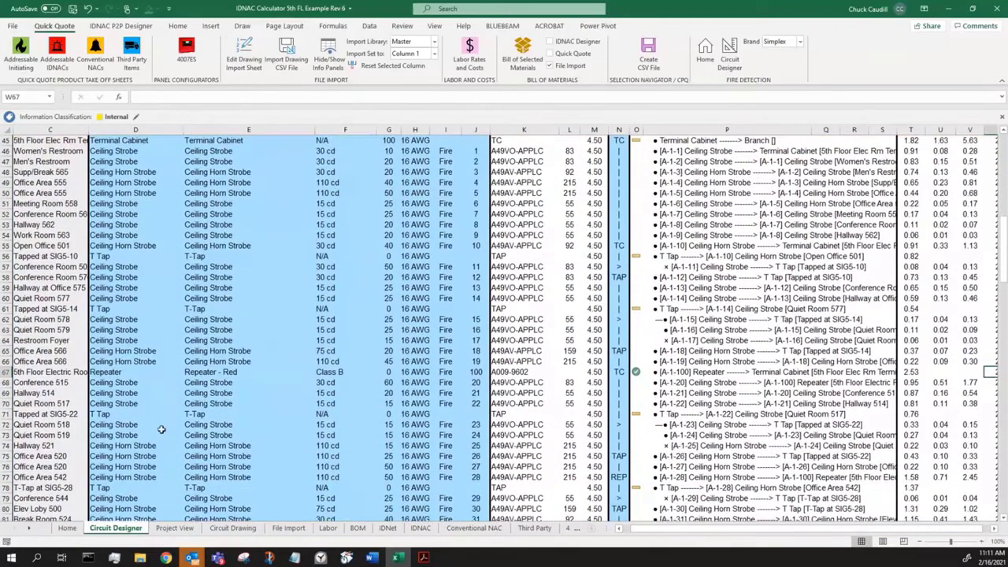
left_click(476, 382)
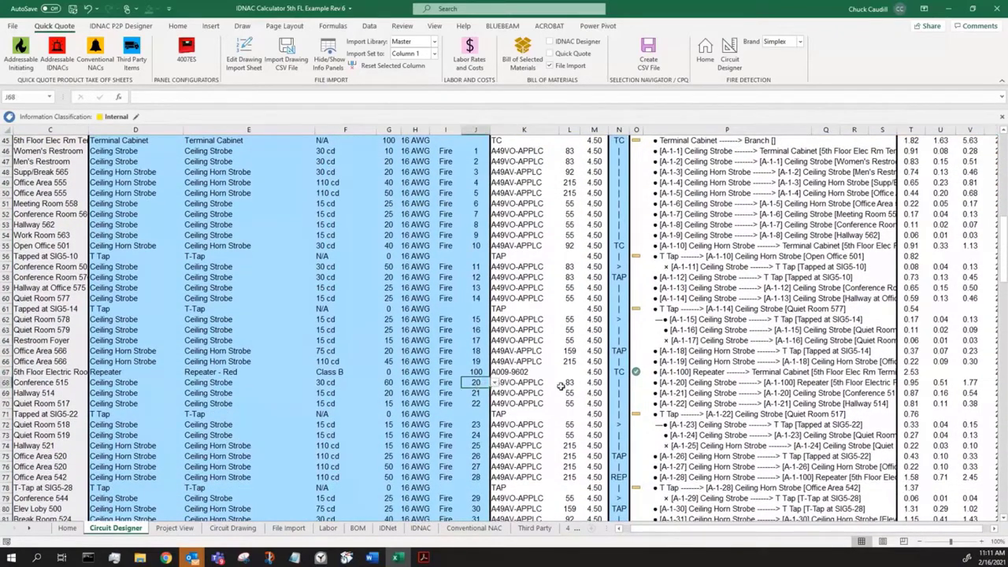
left_click(619, 384)
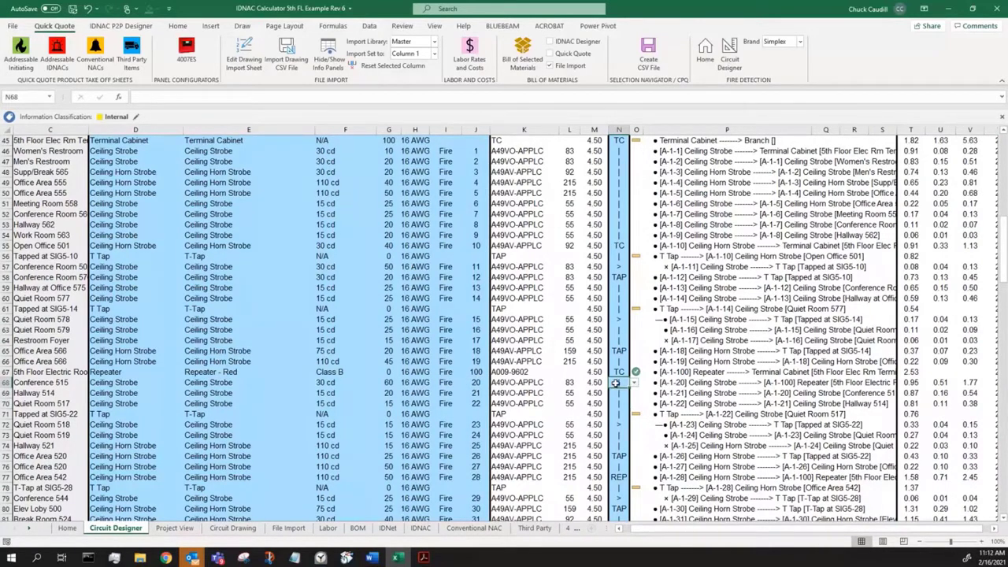
left_click(424, 557)
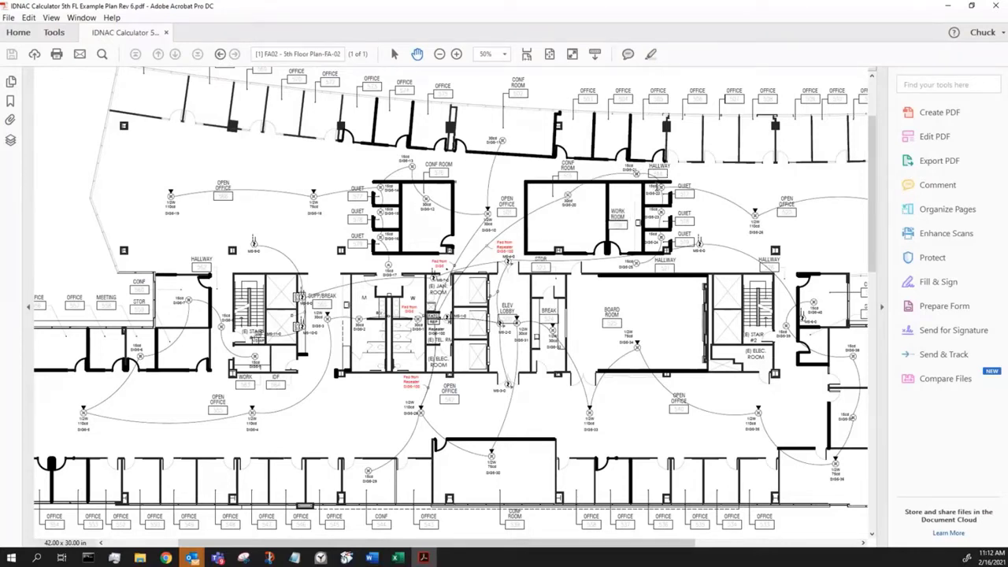
left_click(399, 557)
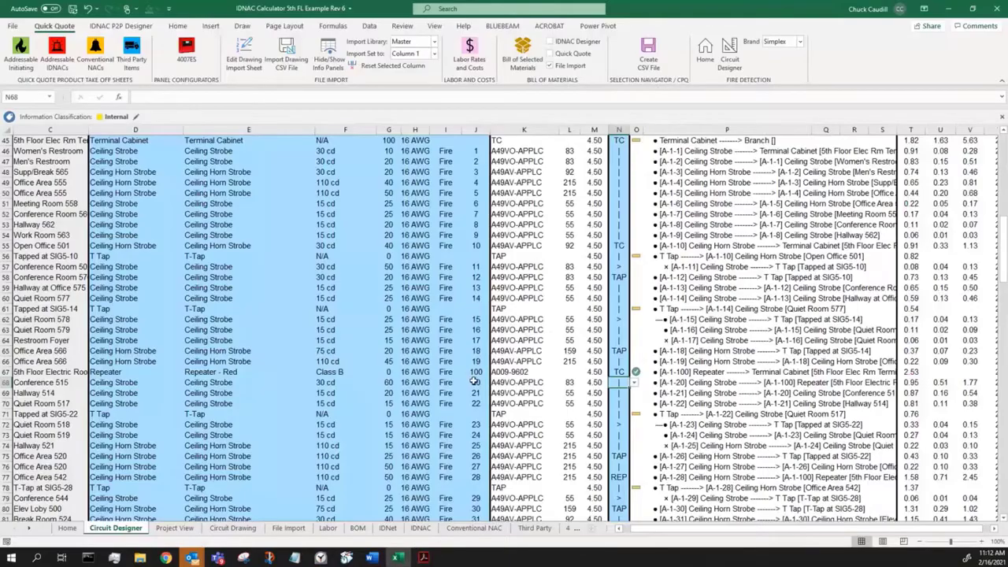
Check how device 20 follows the repeater row, and inspect the tap entries of devices 20, 21 and 22.
left_click(477, 383)
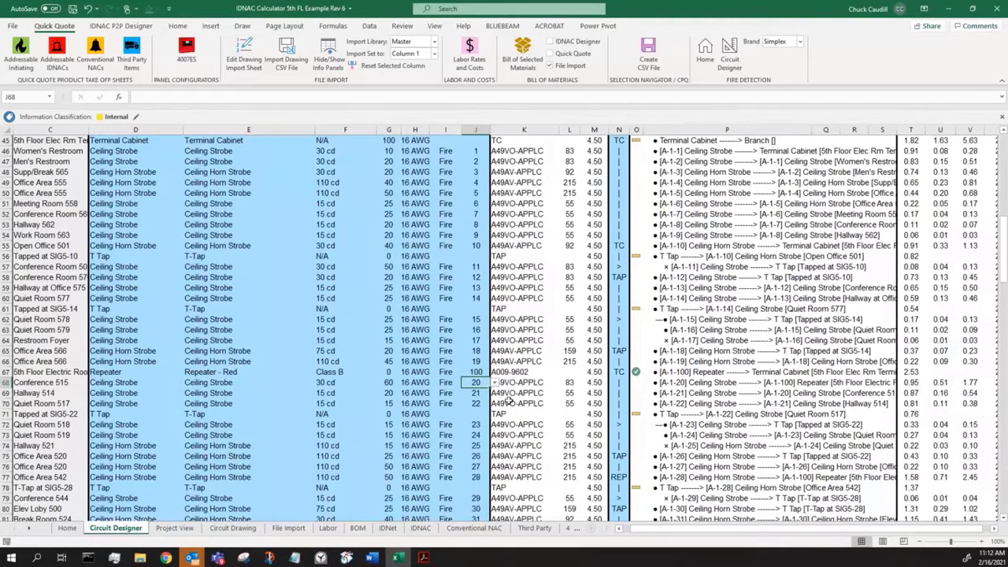
left_click(118, 372)
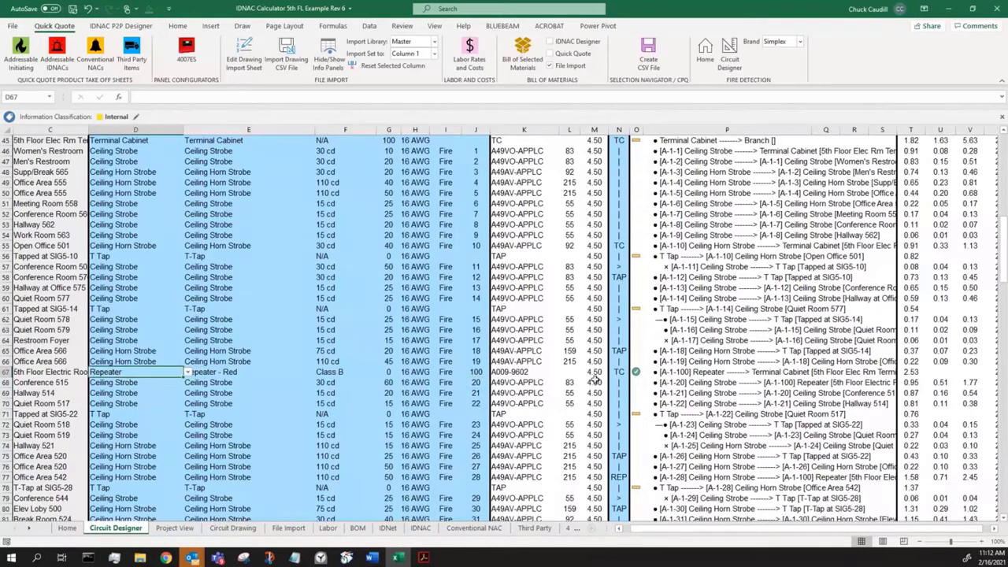
left_click(621, 384)
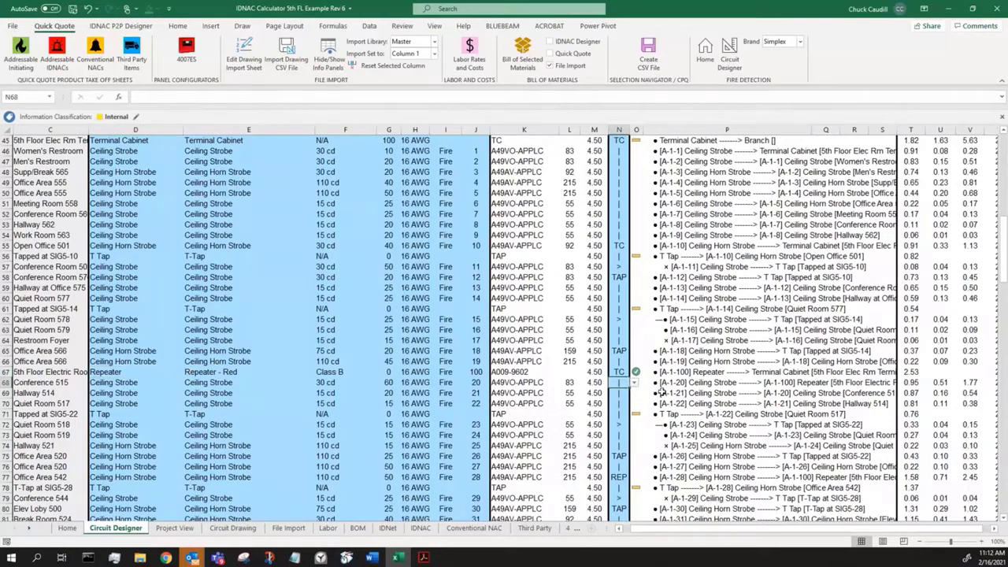
left_click(622, 394)
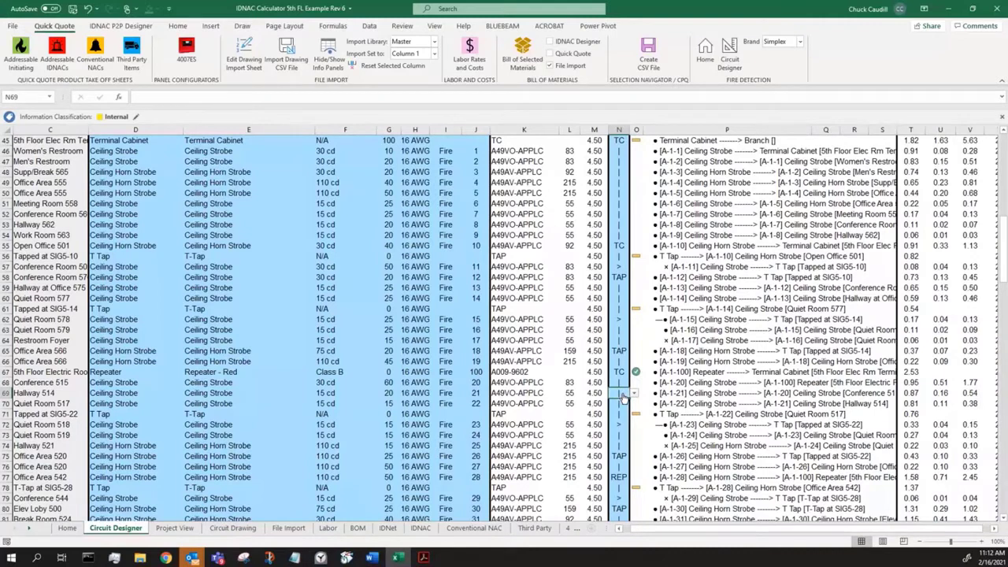
left_click(624, 403)
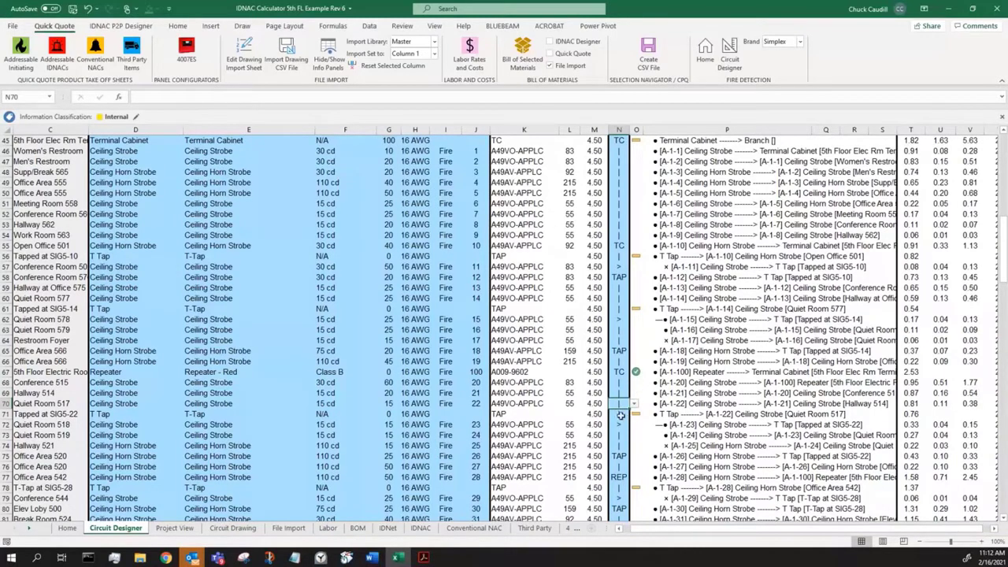
Inspect the SIG5-22 T Tap's type and wire length, device 23's tap entry, and the tree view entries of devices 23 to 25.
left_click(94, 416)
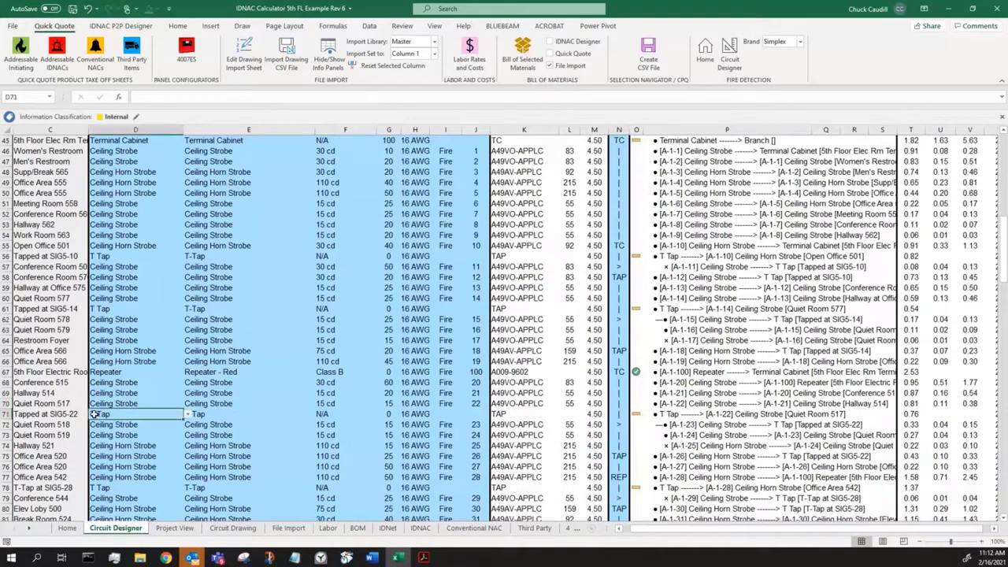
left_click(389, 415)
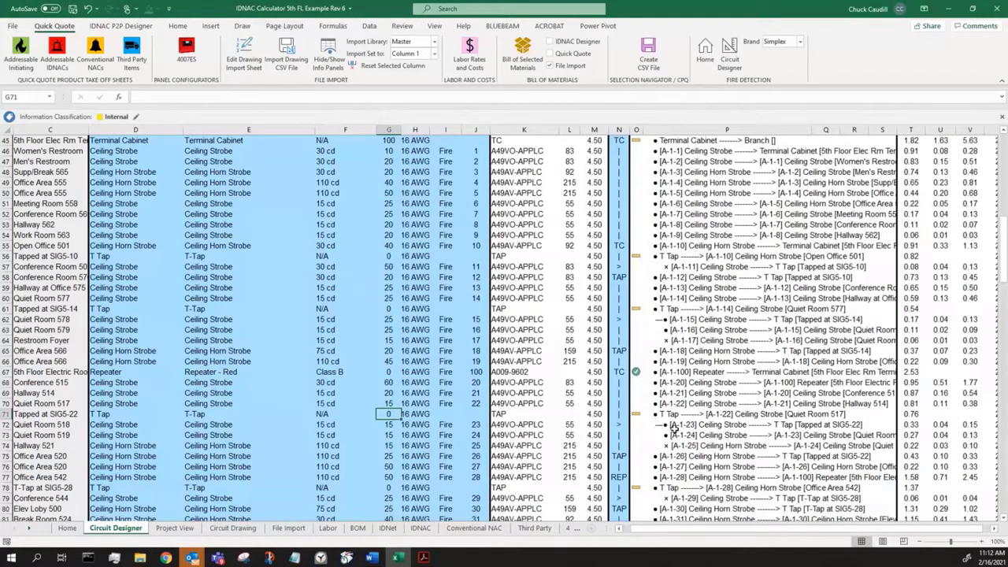
left_click(619, 426)
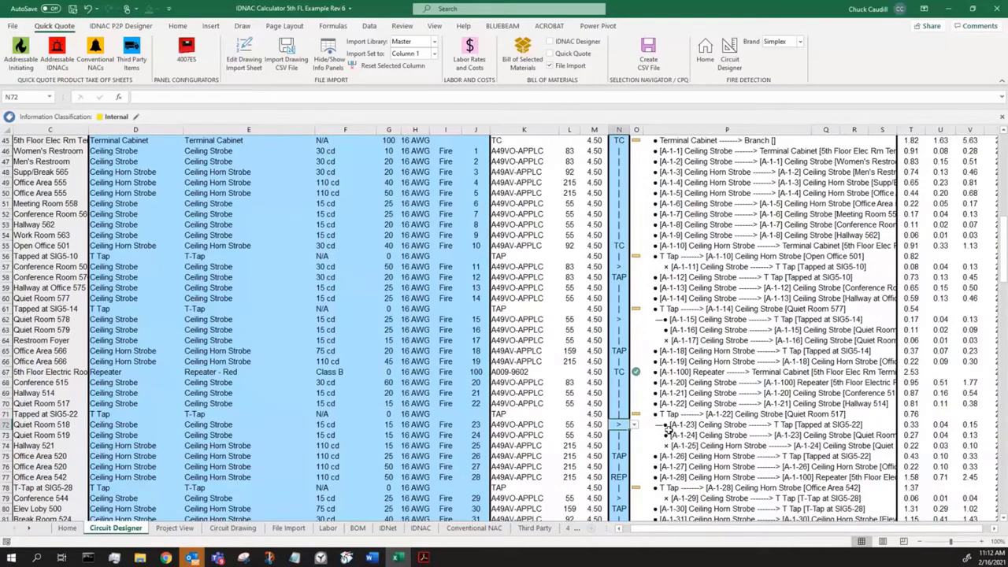
left_click(719, 425)
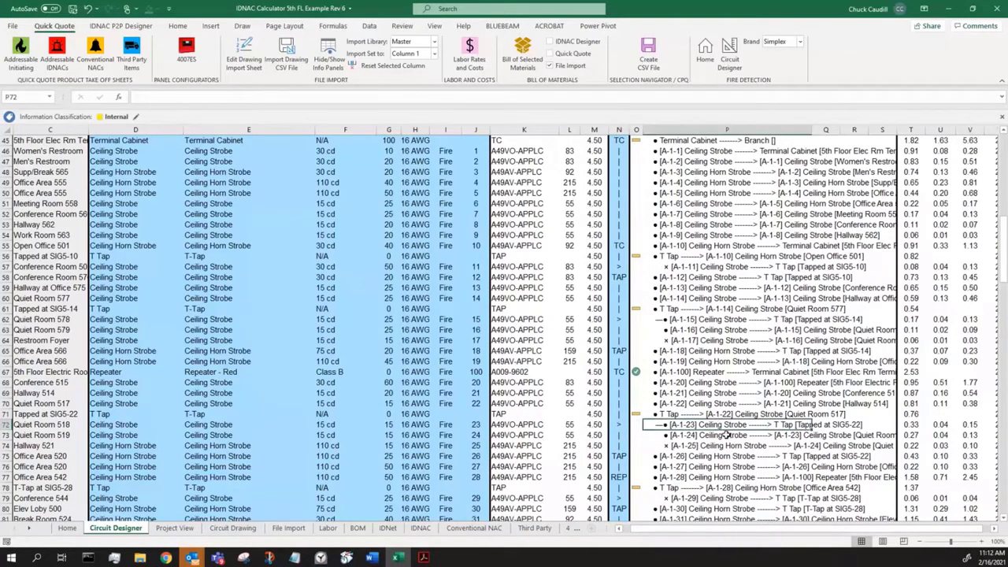
left_click(725, 435)
left_click(724, 445)
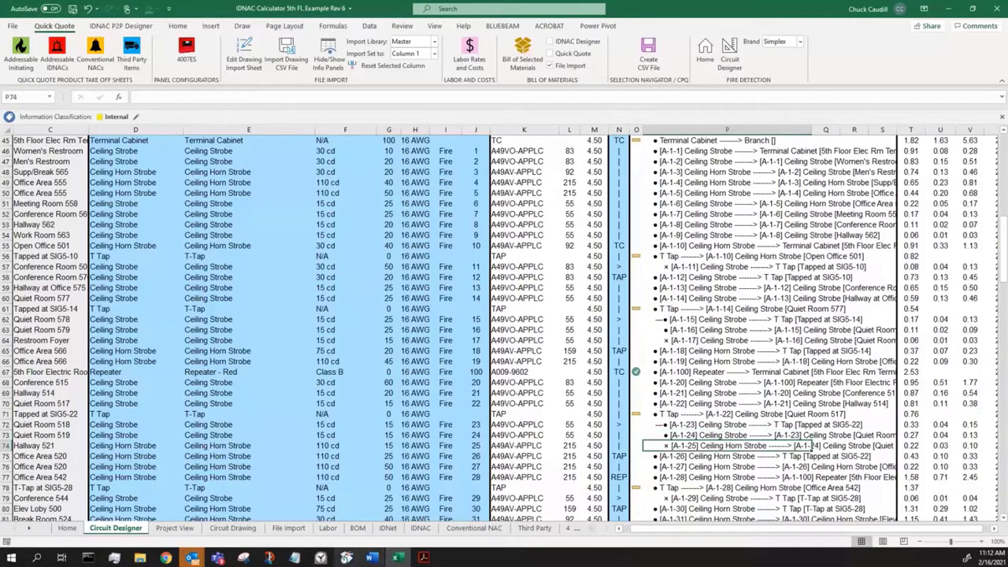
Review the SIG5-22 tap branch on the Acrobat floor plan and inspect device 26's address and tap entry in Excel.
left_click(423, 557)
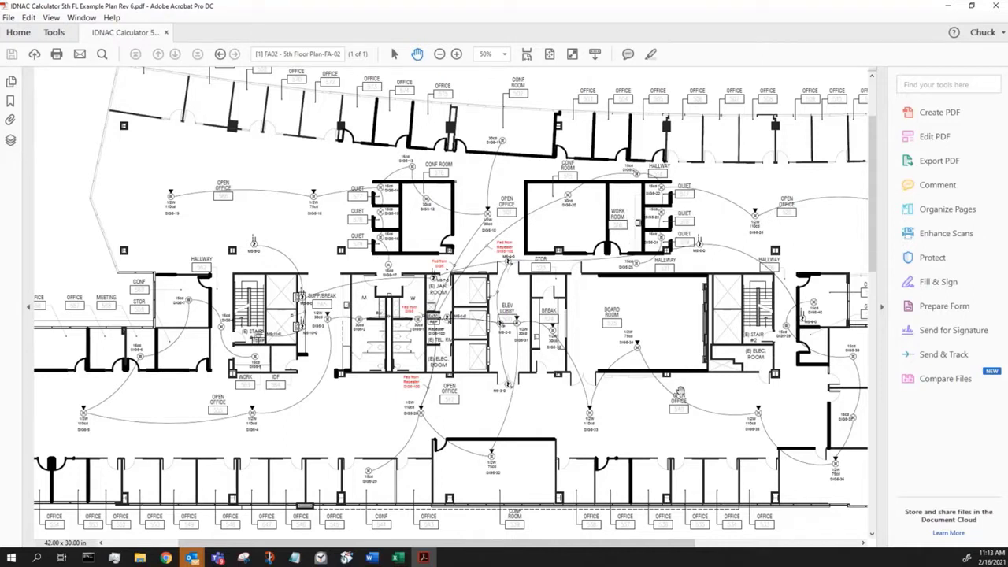
left_click(399, 558)
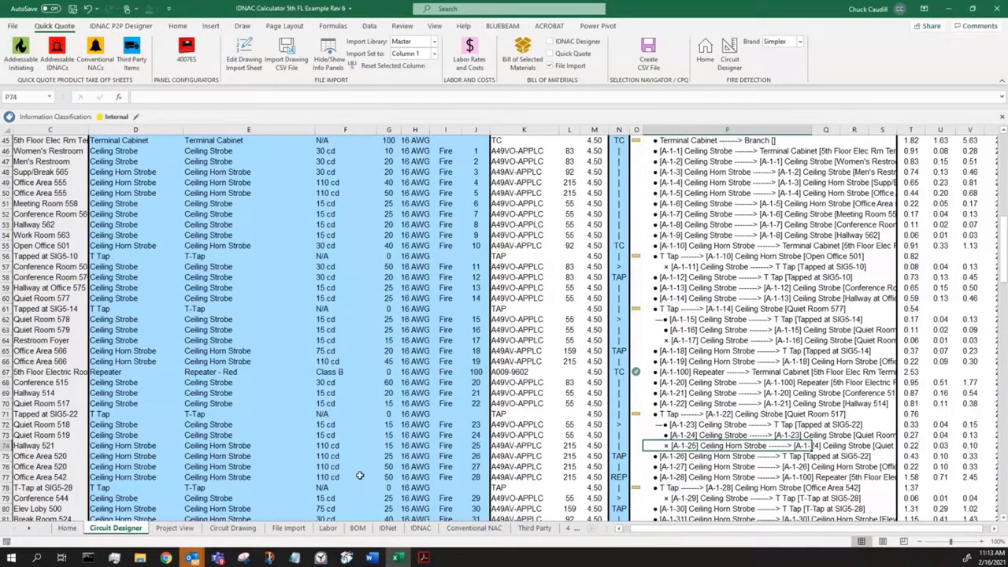
left_click(477, 456)
left_click(620, 456)
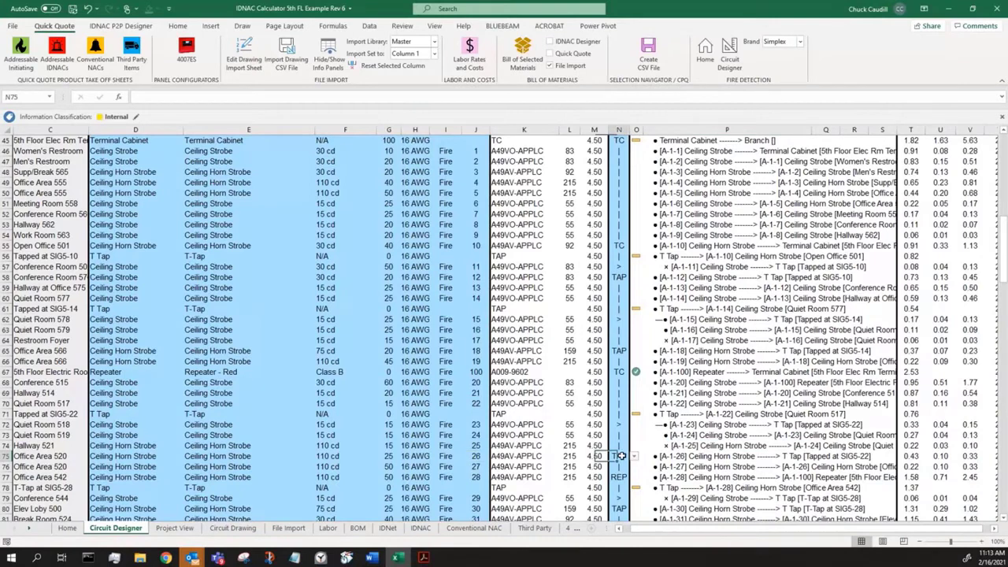
Review the repeater-fed circuit around Open Office 542 on the Acrobat floor plan, returning to Excel.
scroll(721, 443, "down", 1)
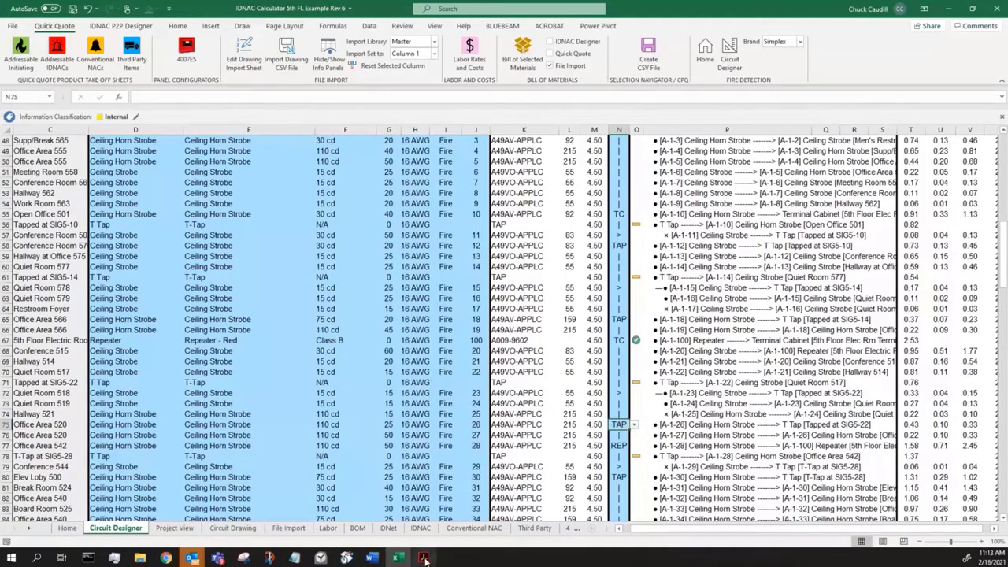
mouse_move(430, 559)
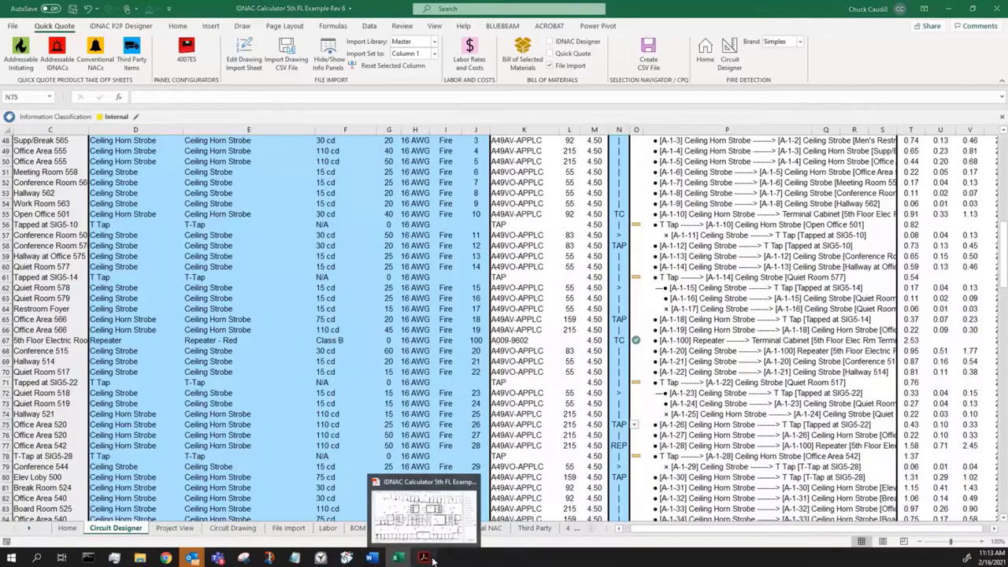
left_click(429, 559)
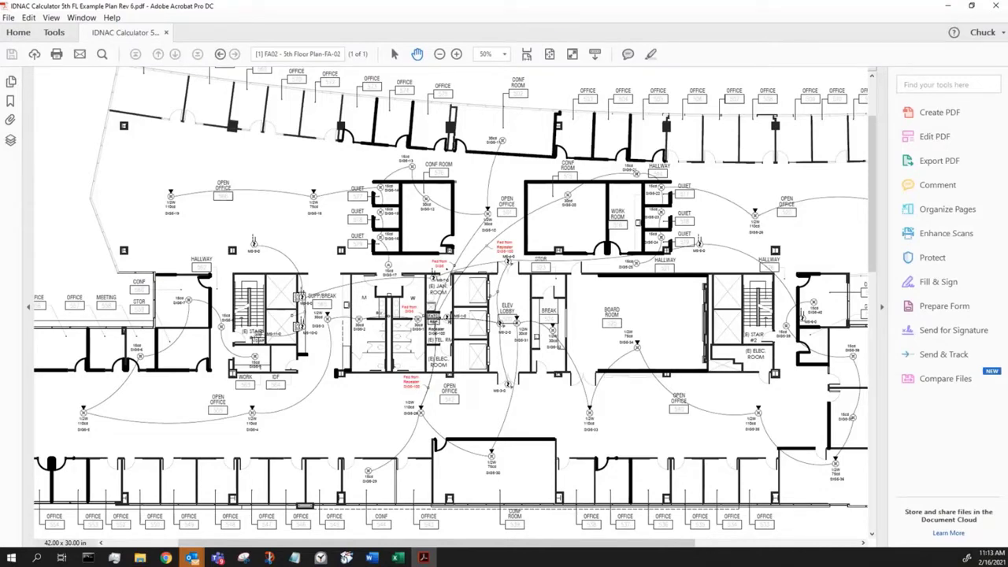
mouse_move(450, 397)
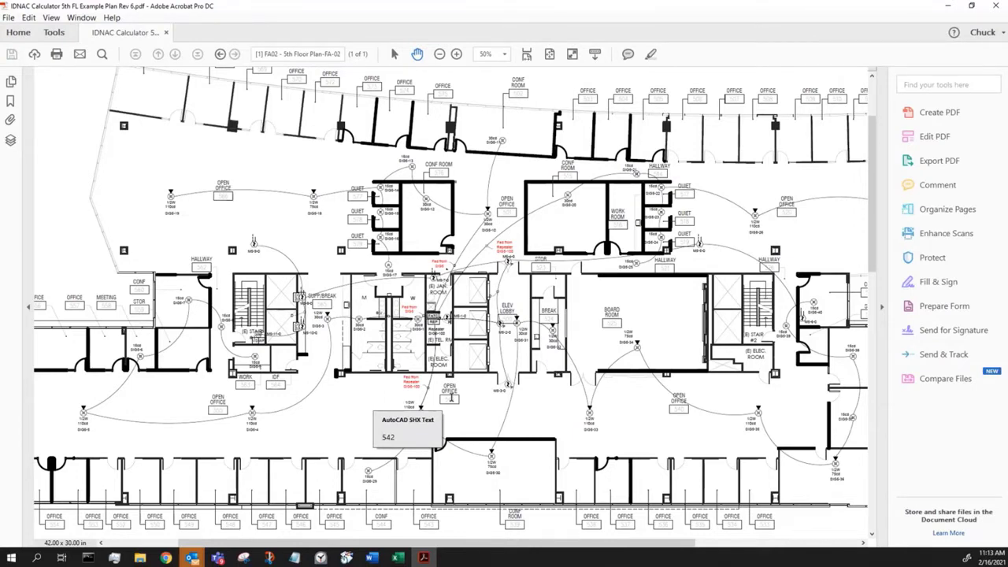
left_click(407, 559)
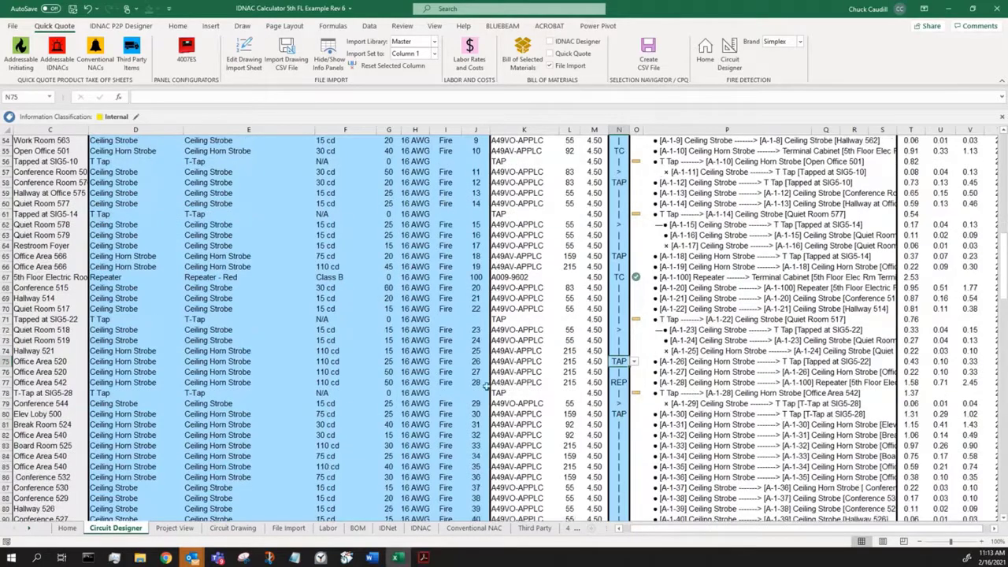
Inspect the tap entry of the Office Area 542 horn strobe and its tree view connection to the repeater.
left_click(618, 383)
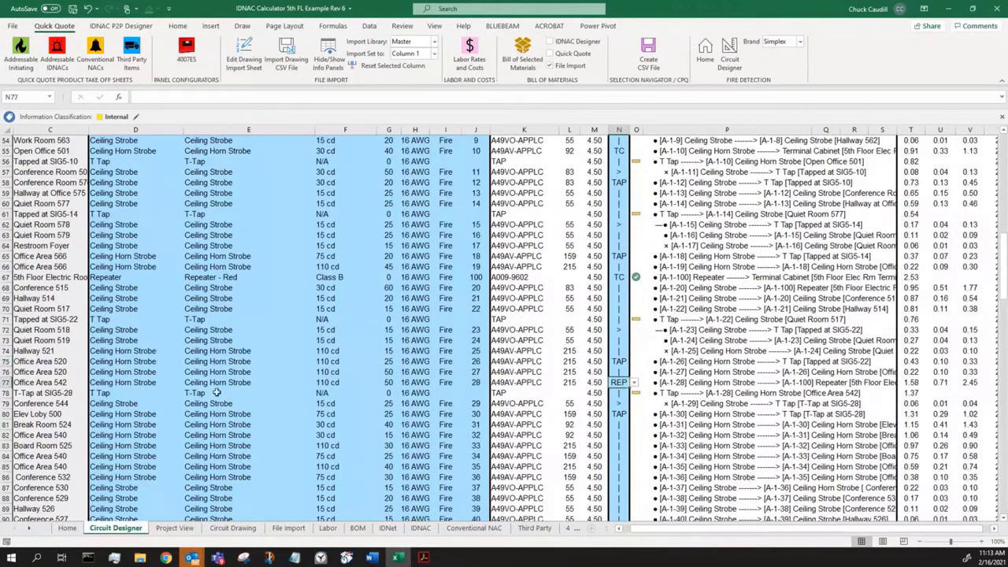
left_click(114, 382)
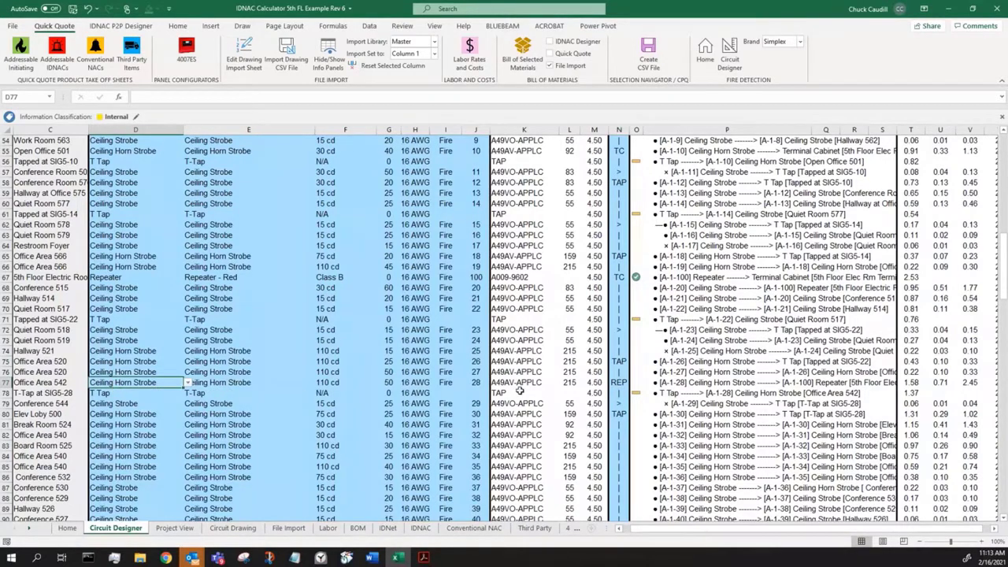
left_click(620, 383)
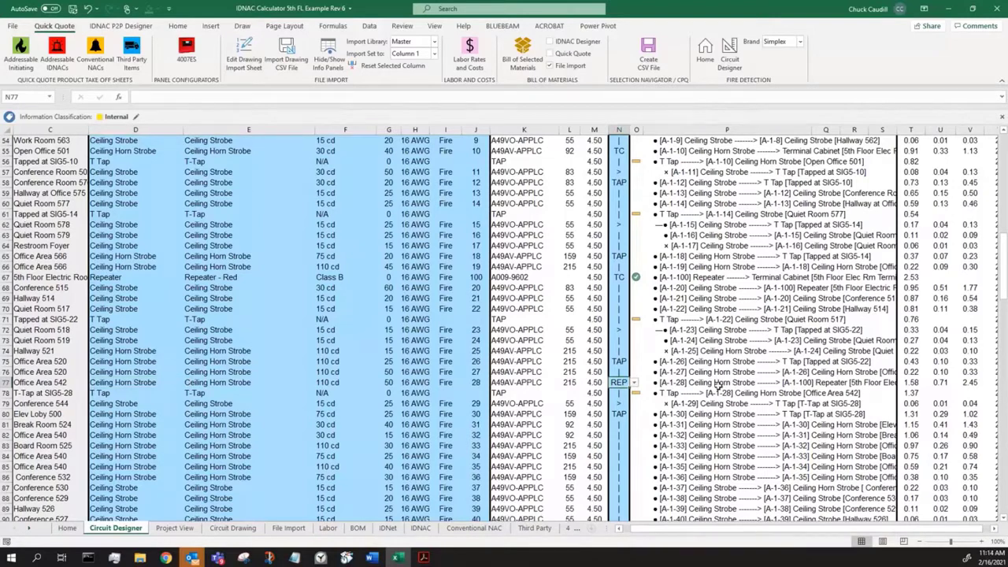
left_click(718, 384)
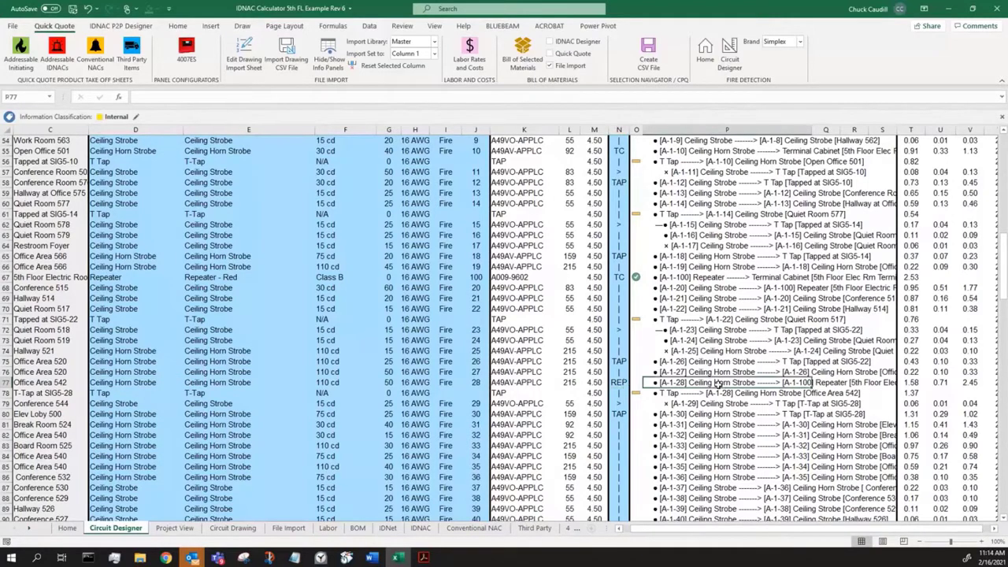
left_click(872, 383)
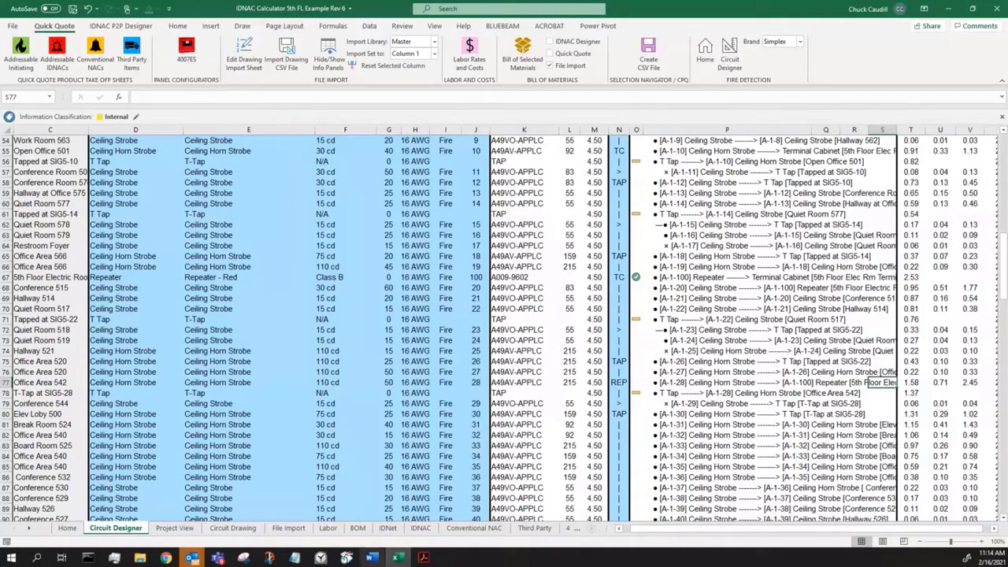
Check the SIG5-28 tap branch on the Acrobat floor plan and highlight the Excel tap entries from the Break Room 524 row onward.
left_click(423, 557)
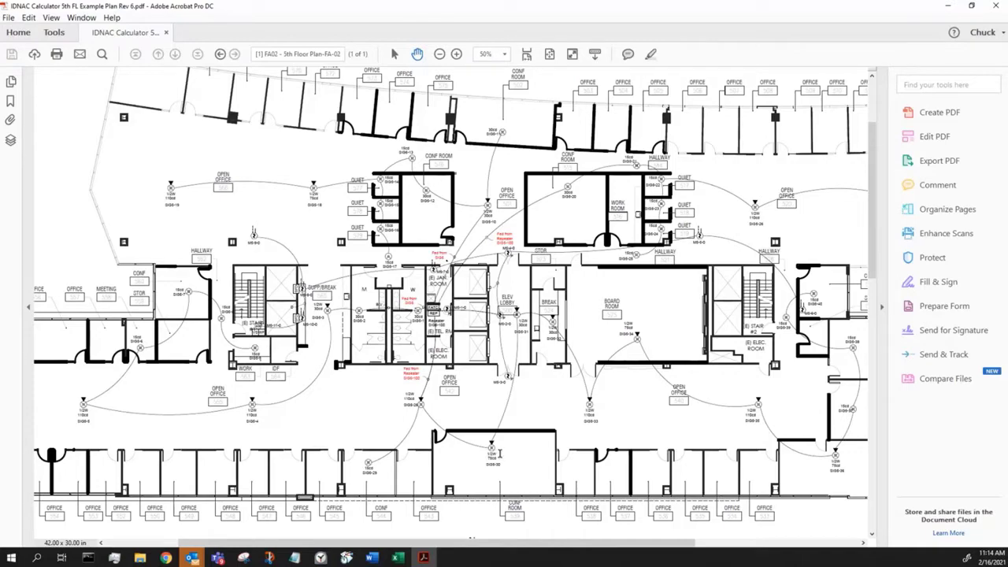
left_click(400, 558)
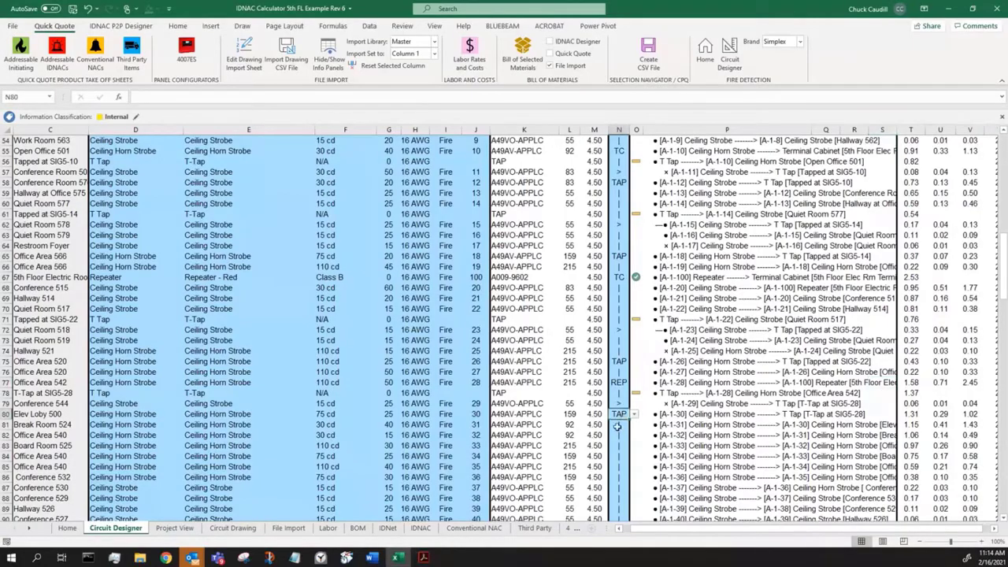
scroll(631, 435, "down", 1)
left_click_drag(620, 393, 620, 488)
Follow the circuit past the Board Room to the conference rooms on the Acrobat plan, and review the device rows in Excel.
left_click(423, 557)
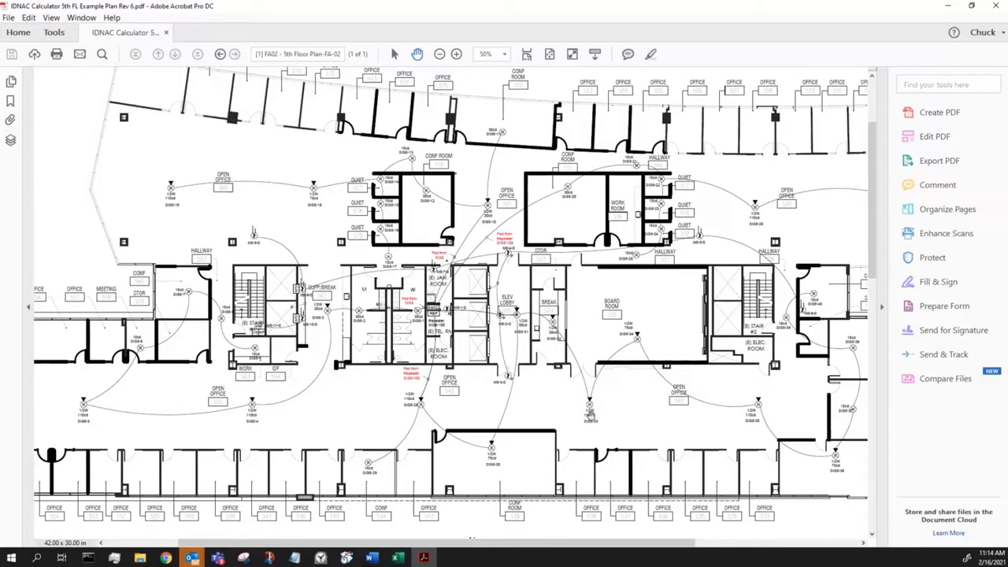
left_click_drag(788, 404, 642, 375)
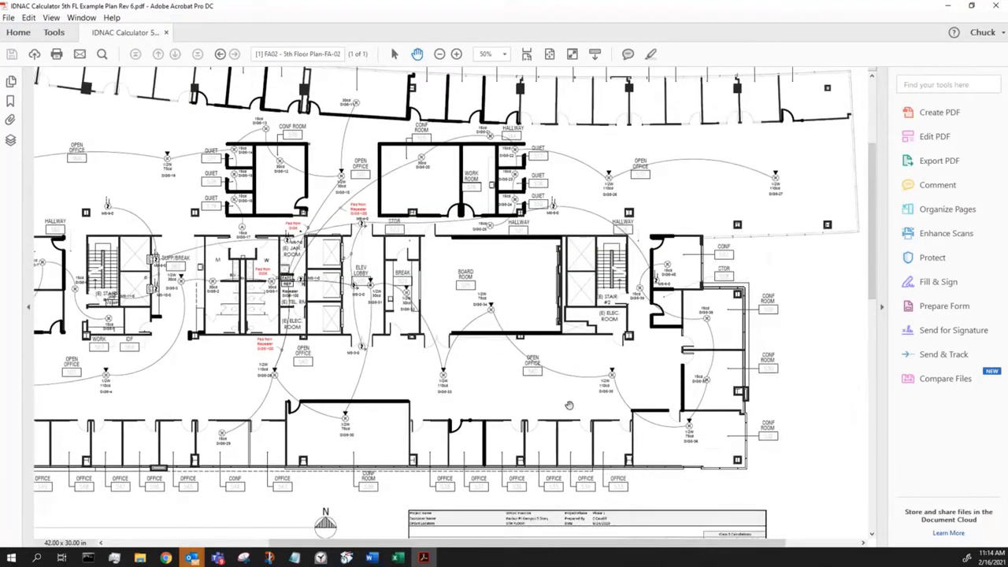
left_click(398, 557)
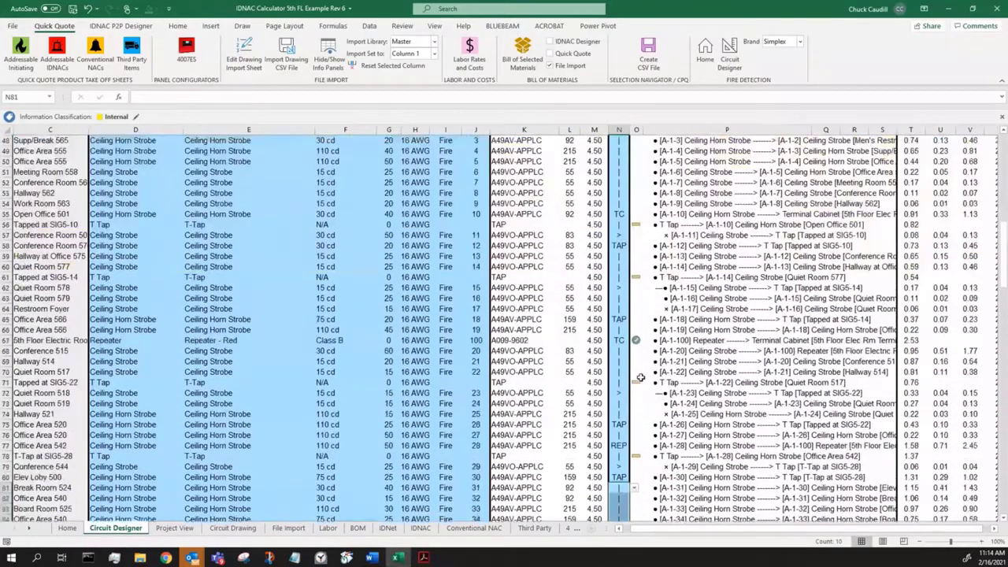
scroll(641, 378, "down", 5)
mouse_move(754, 532)
left_mouse_down()
mouse_move(769, 533)
mouse_move(757, 536)
left_mouse_up()
scroll(795, 389, "up", 8)
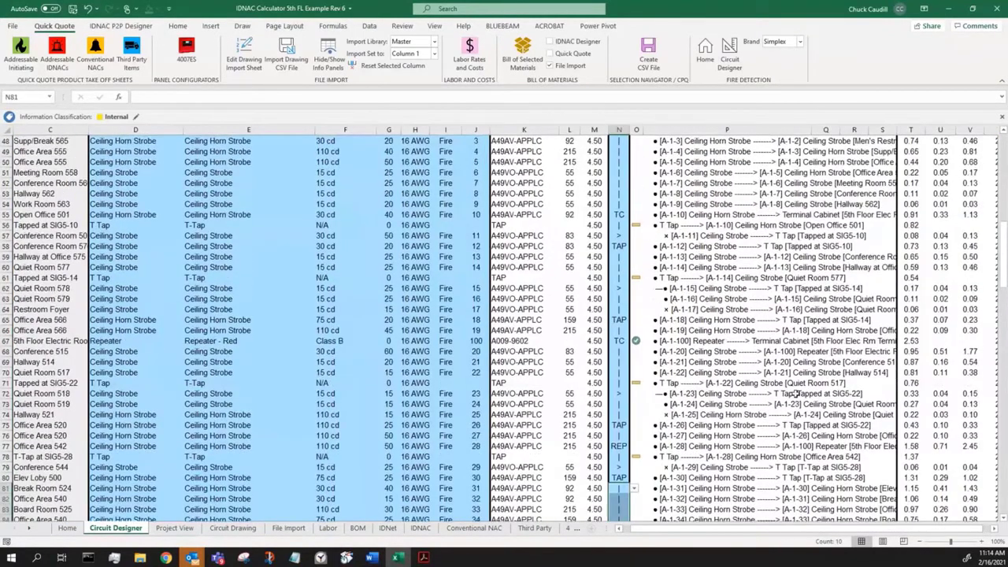
Show the info panel and review the main circuit current, branch information and repeater load.
scroll(794, 385, "up", 3)
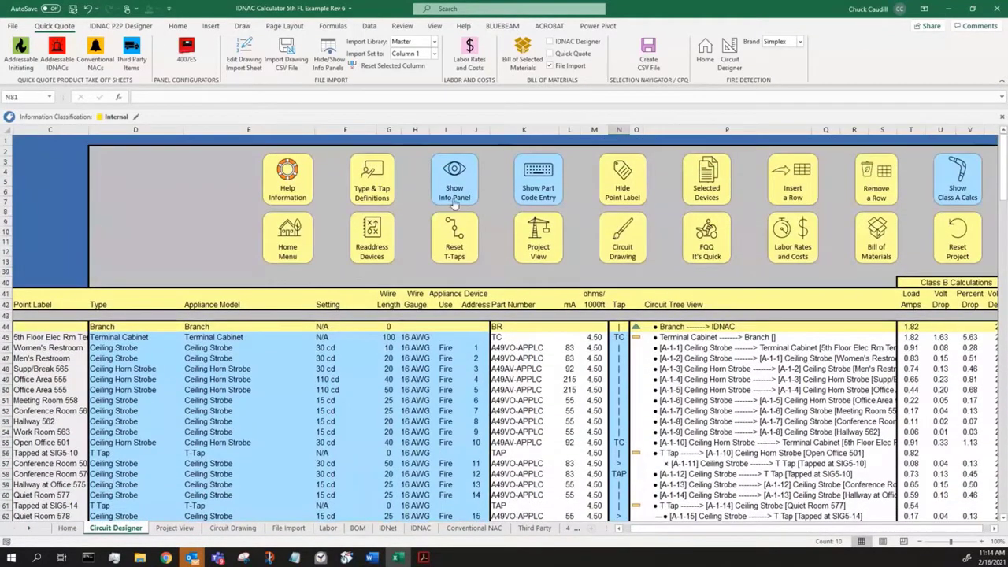
left_click(454, 198)
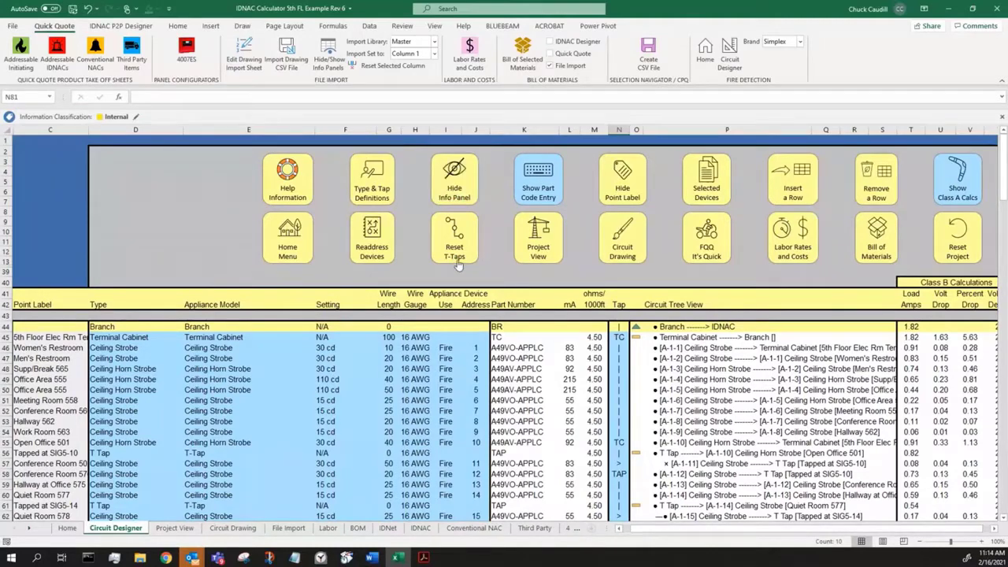
scroll(606, 309, "down", 4)
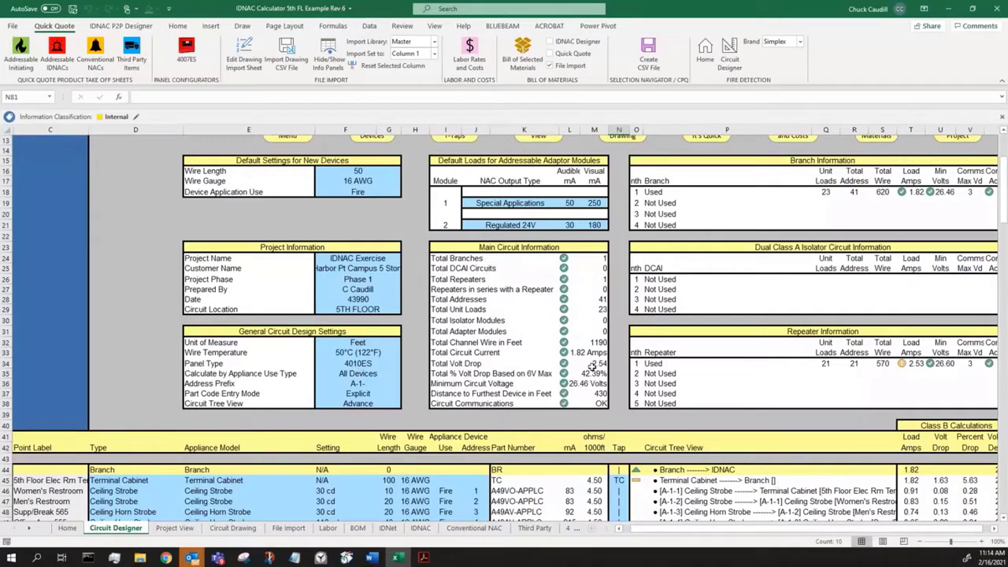
left_click(595, 353)
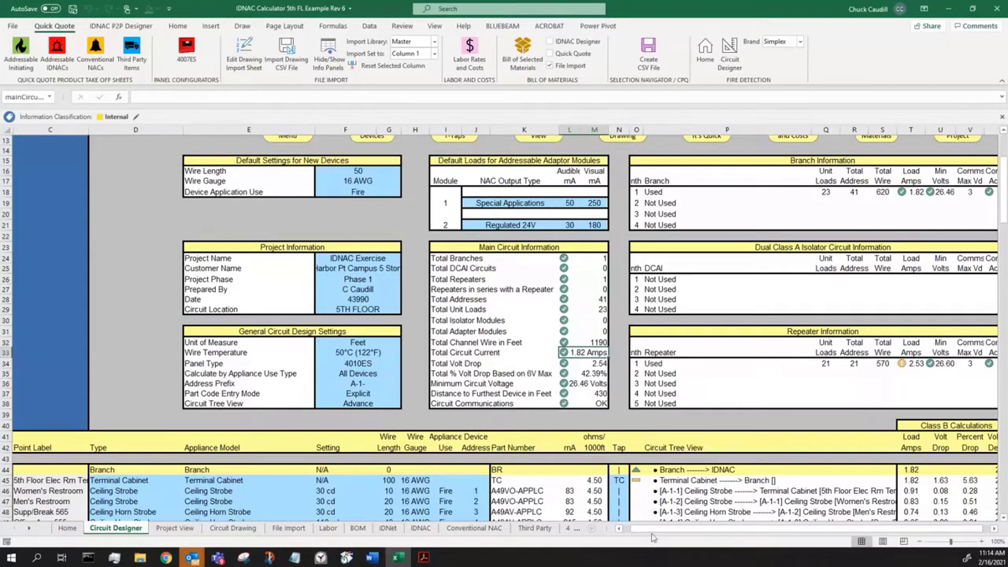
left_click_drag(652, 538, 668, 538)
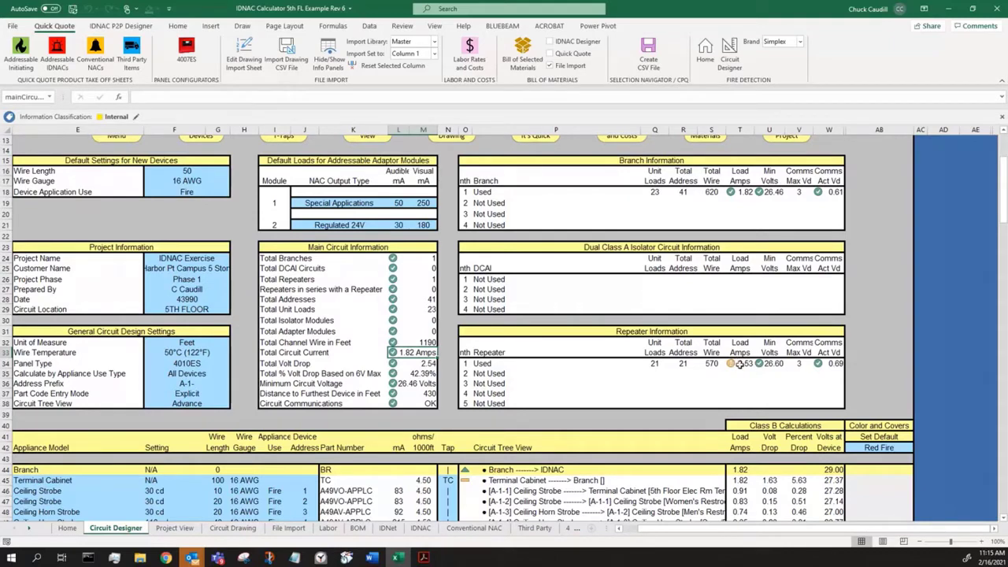
Duplicate the last four ceiling strobe rows, Conference 530 through Conference 527, at the end of the repeater circuit using Selected Devices.
scroll(758, 367, "down", 8)
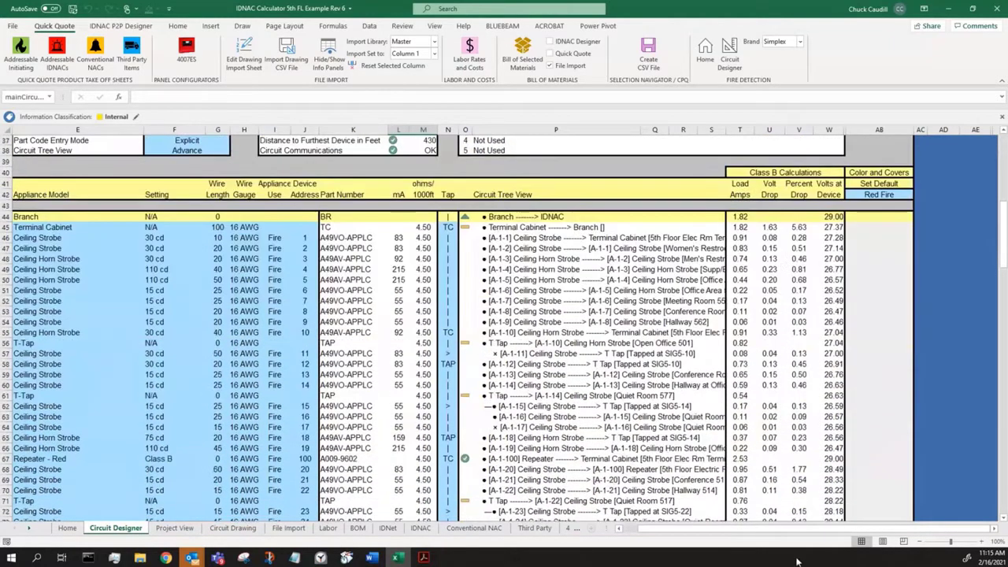
scroll(761, 505, "down", 9)
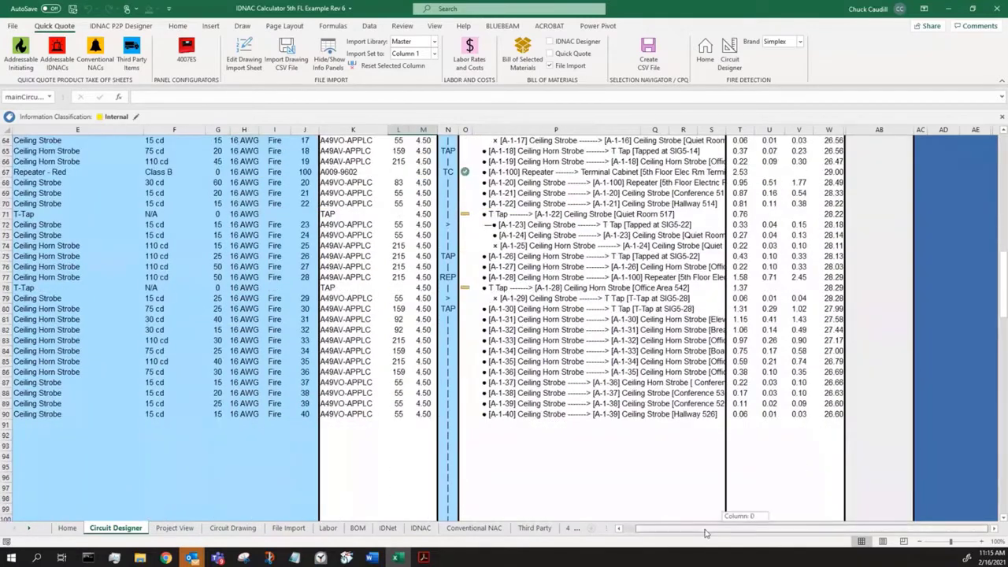
left_click_drag(705, 533, 630, 533)
left_click_drag(145, 383, 157, 419)
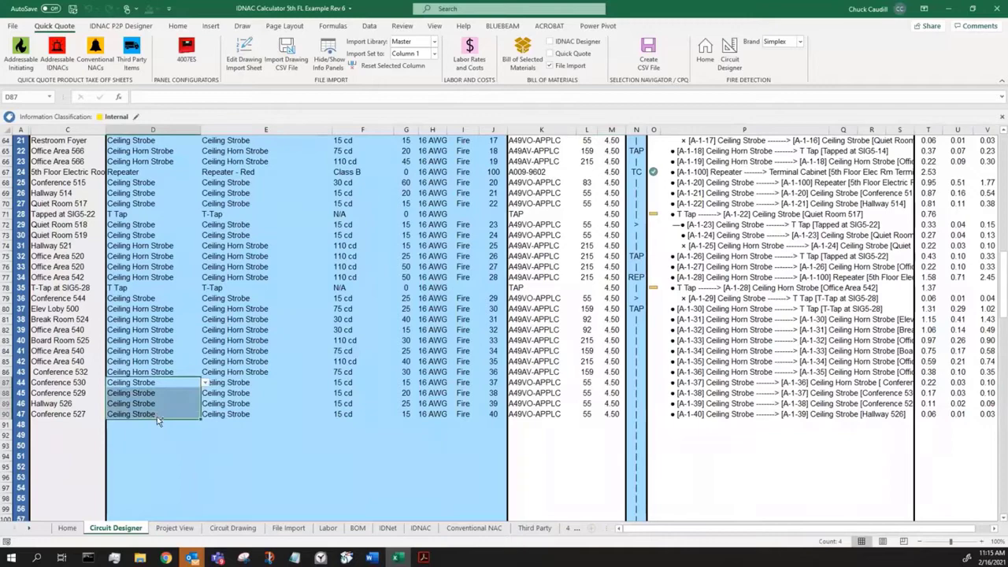
scroll(351, 323, "up", 5)
scroll(351, 322, "up", 15)
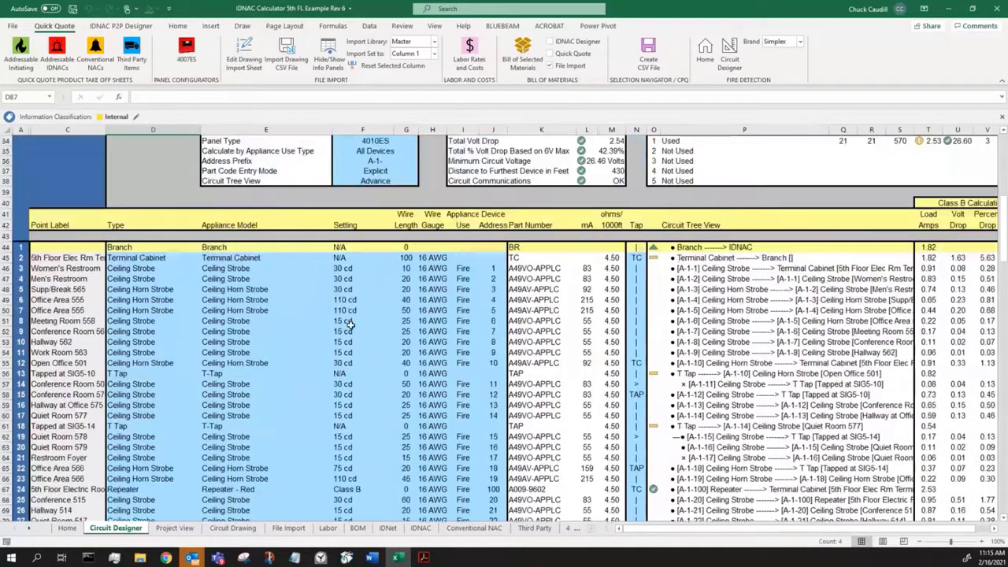
left_click(730, 183)
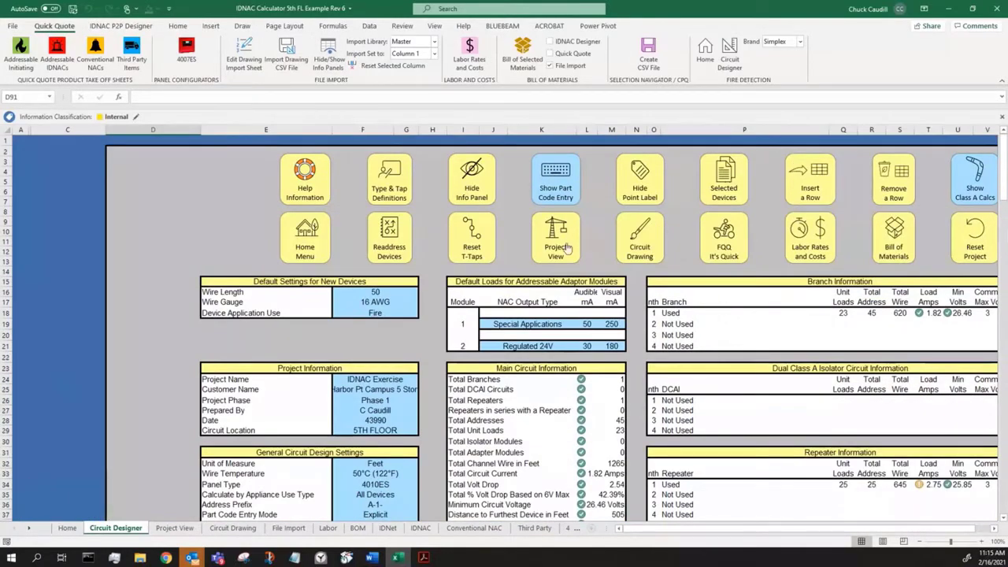
Hide the info panel and check the addresses and device voltages of the four added ceiling strobes.
left_click(474, 179)
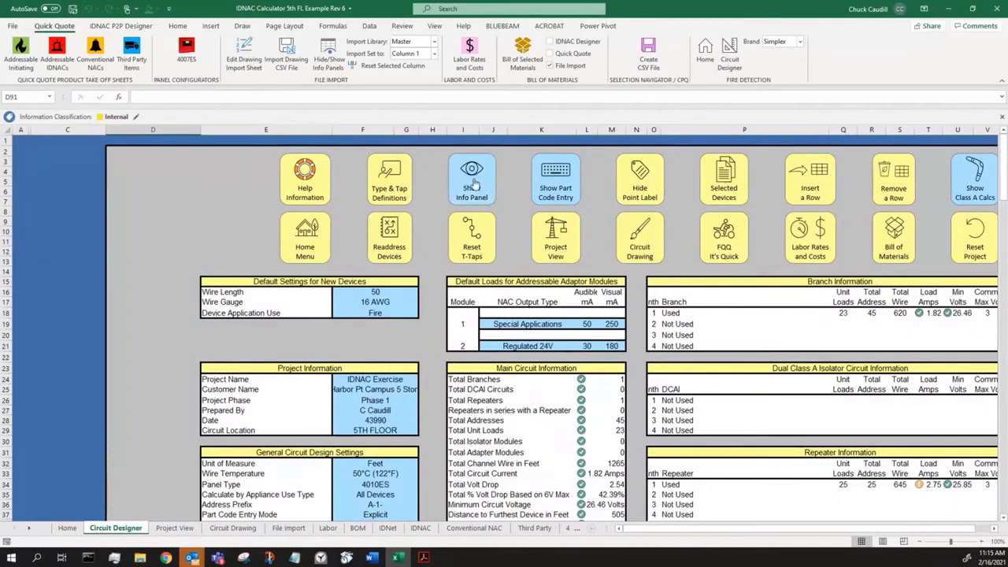
scroll(603, 301, "down", 15)
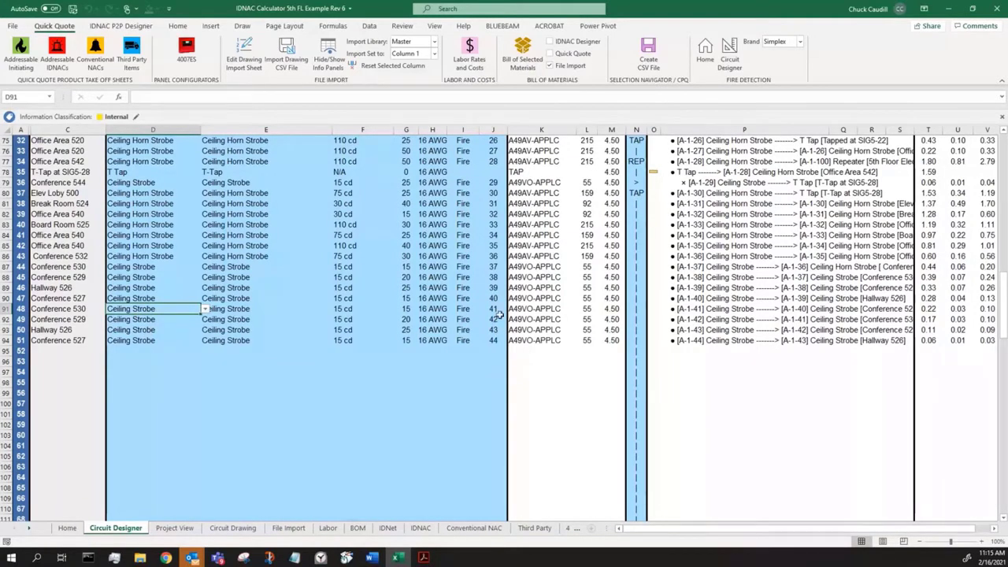
left_click_drag(770, 534, 800, 531)
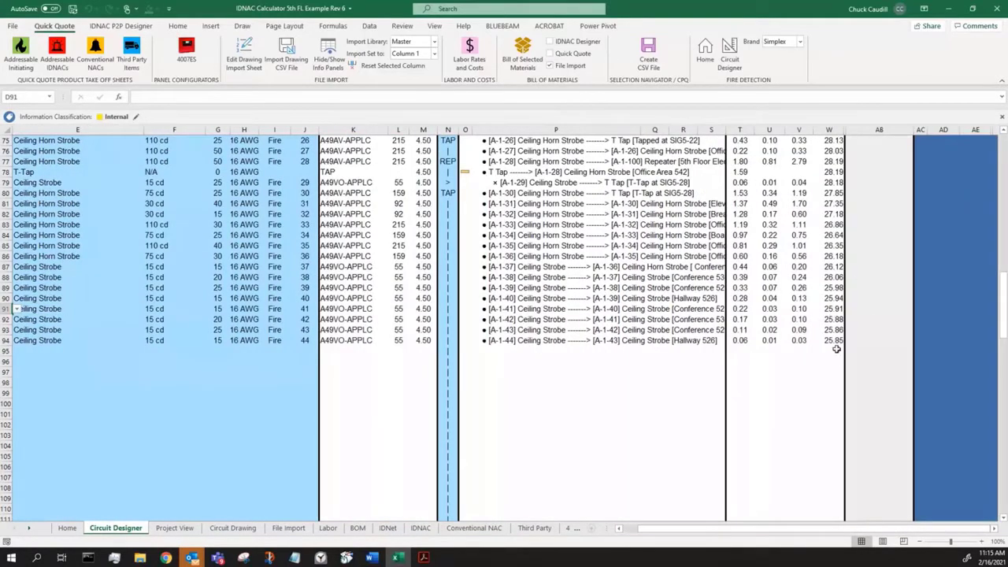
Show the info panel to check the repeater's load and minimum volts with the added strobes, and hide it again.
scroll(382, 285, "up", 12)
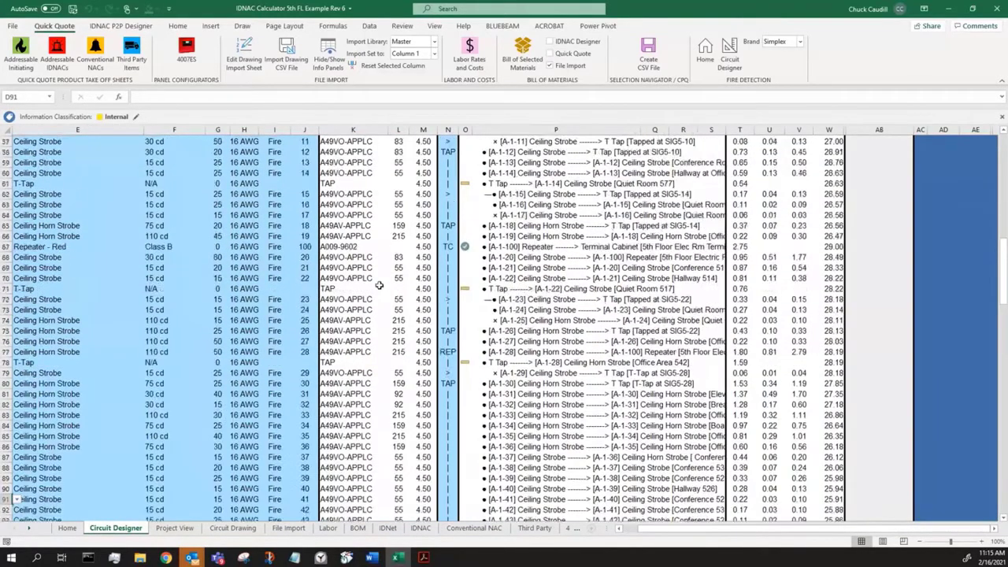
scroll(381, 283, "up", 4)
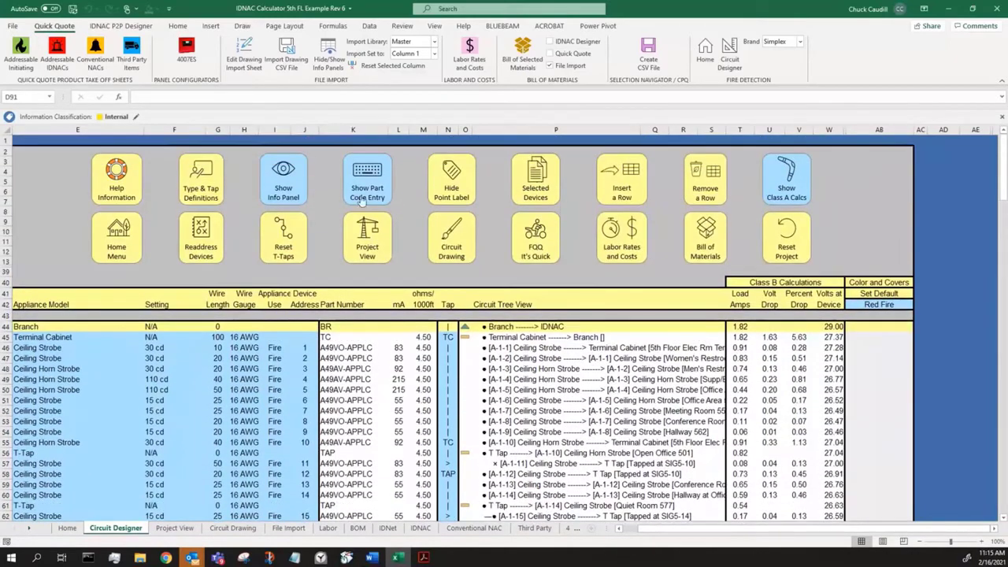
left_click(270, 184)
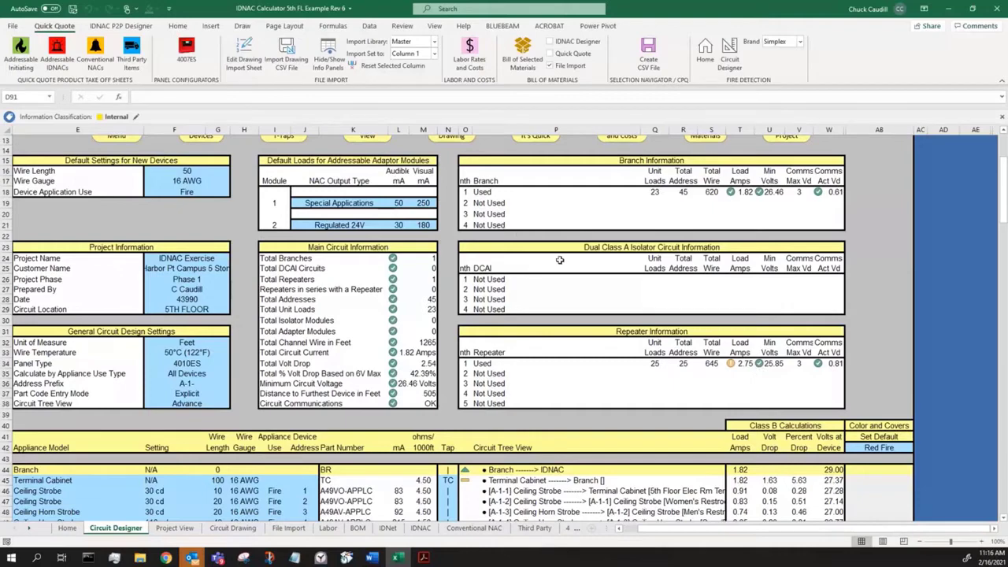
scroll(562, 262, "up", 4)
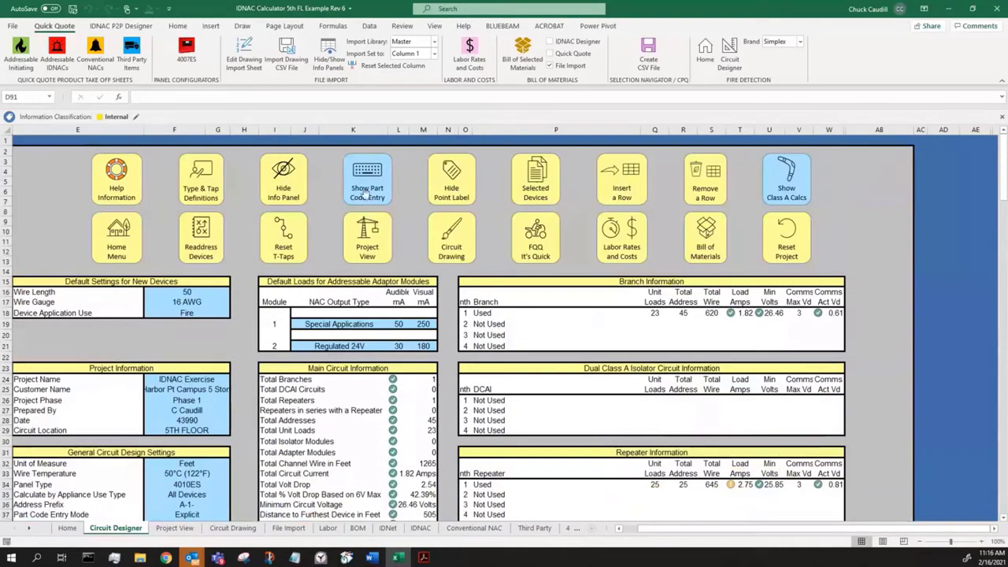
left_click(292, 183)
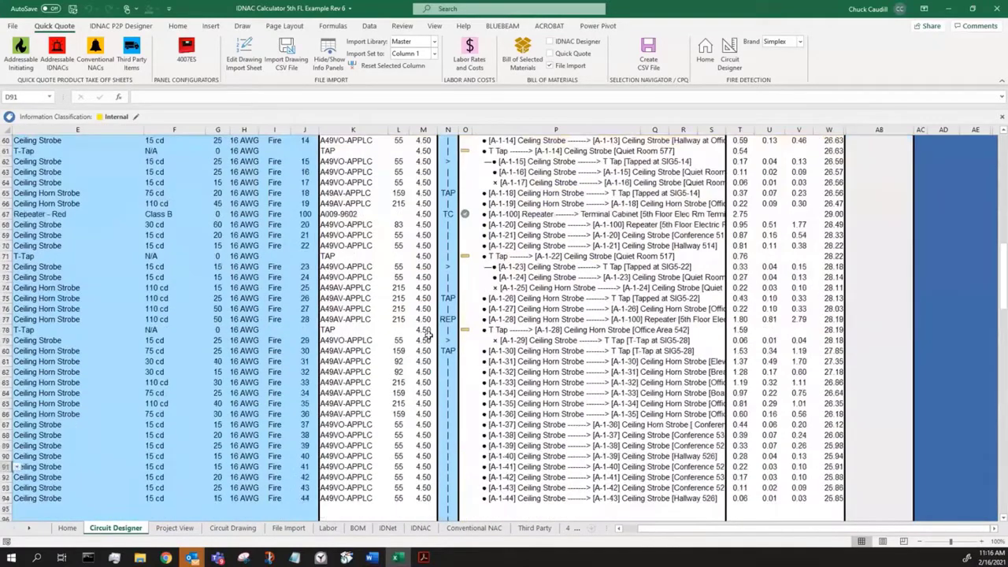
Copy the seven ceiling strobes in rows 88 to 94 to the end of the circuit with Copy Selected Devices.
scroll(112, 381, "down", 4)
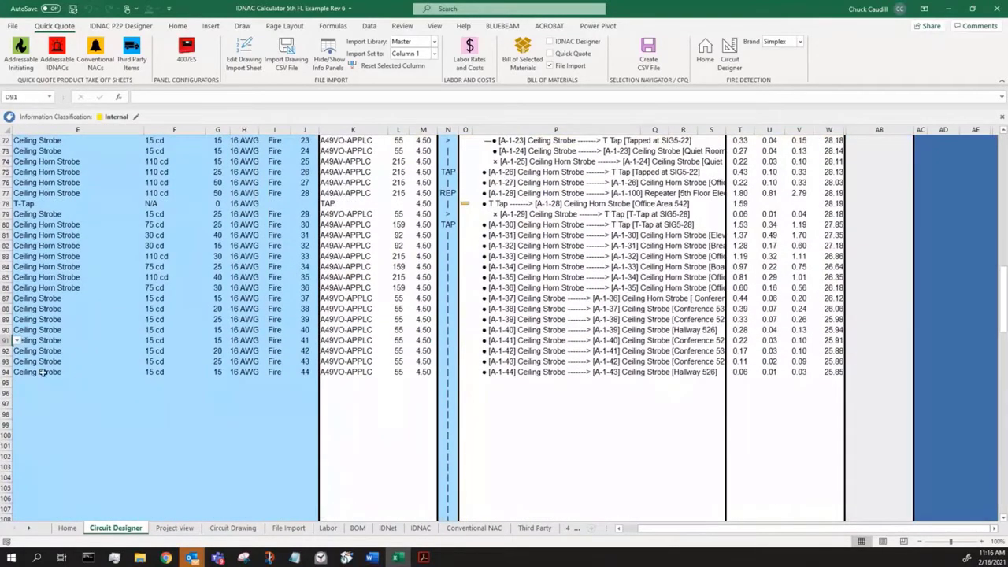
scroll(138, 389, "left", 2)
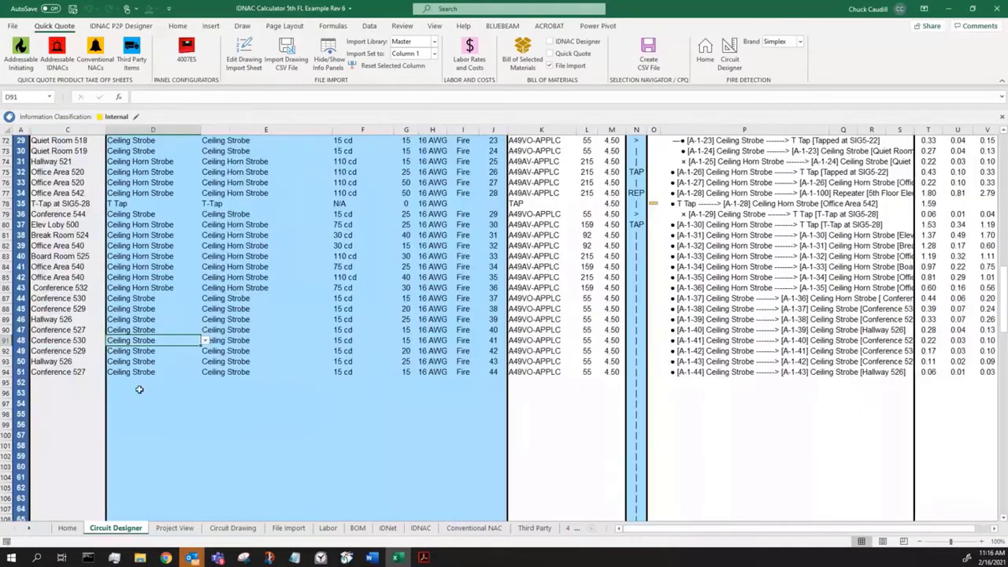
left_click_drag(144, 309, 148, 372)
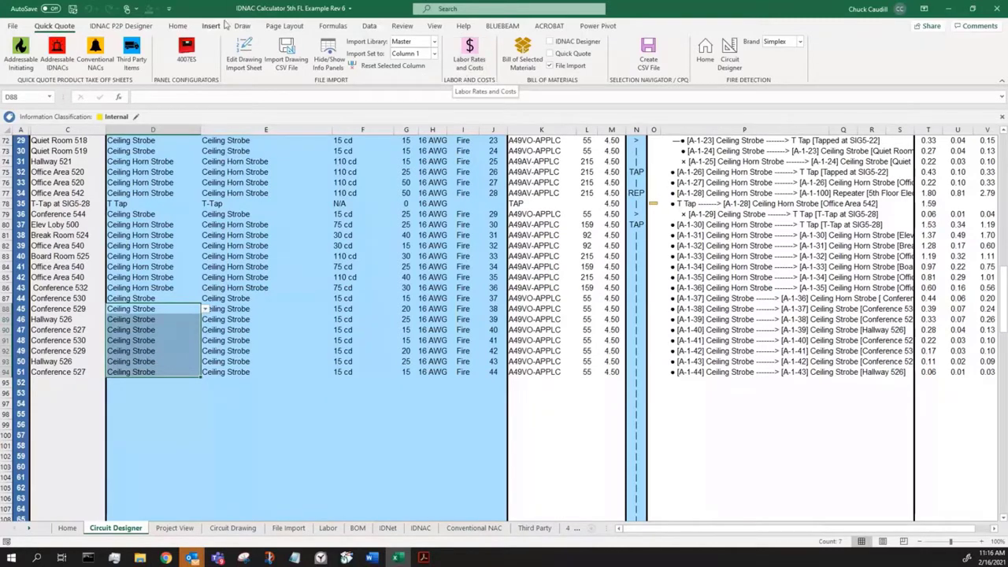
left_click(93, 25)
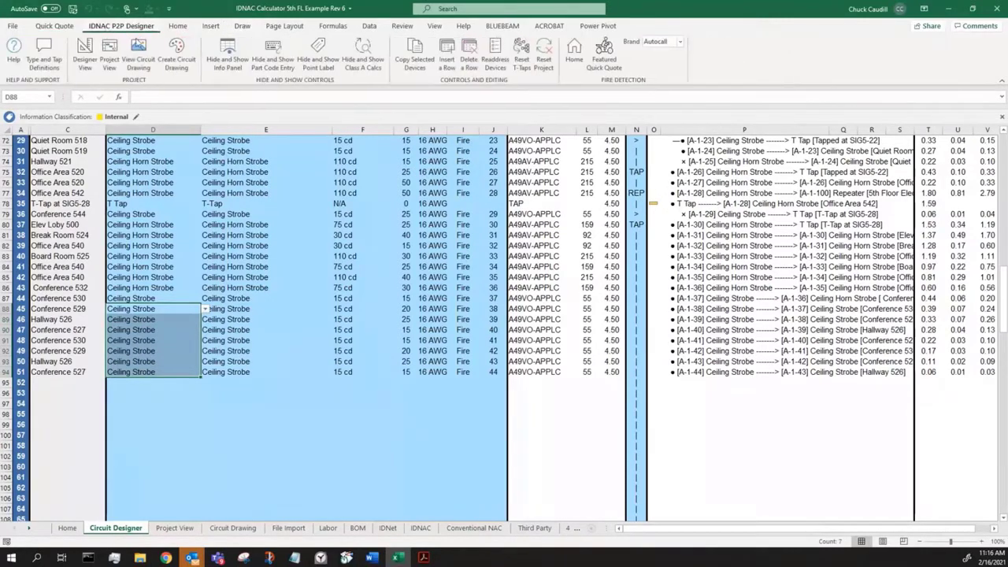
left_click(415, 55)
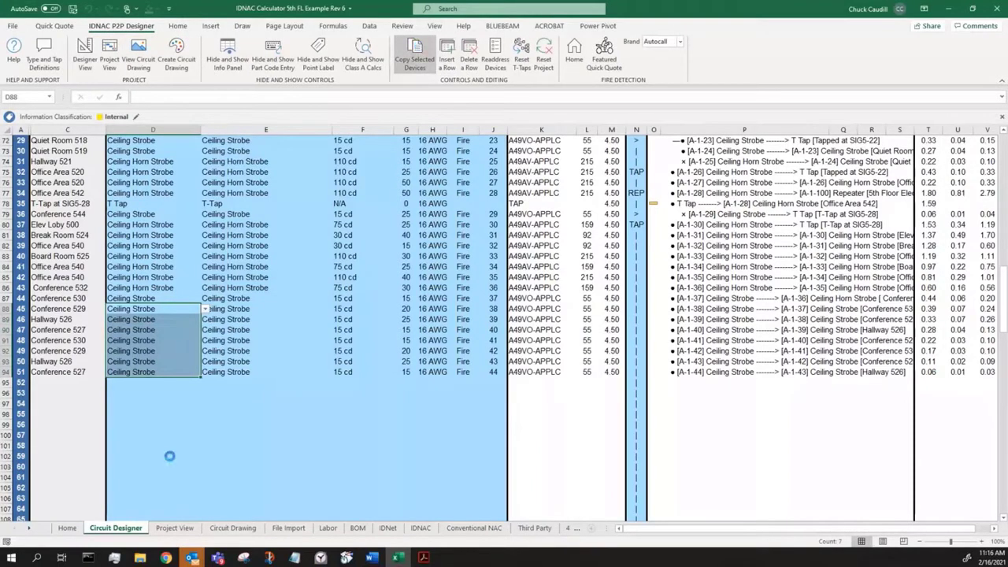
Check the voltages at the newly copied strobes, and show the info panel to review the repeater information.
scroll(668, 532, "right", 2)
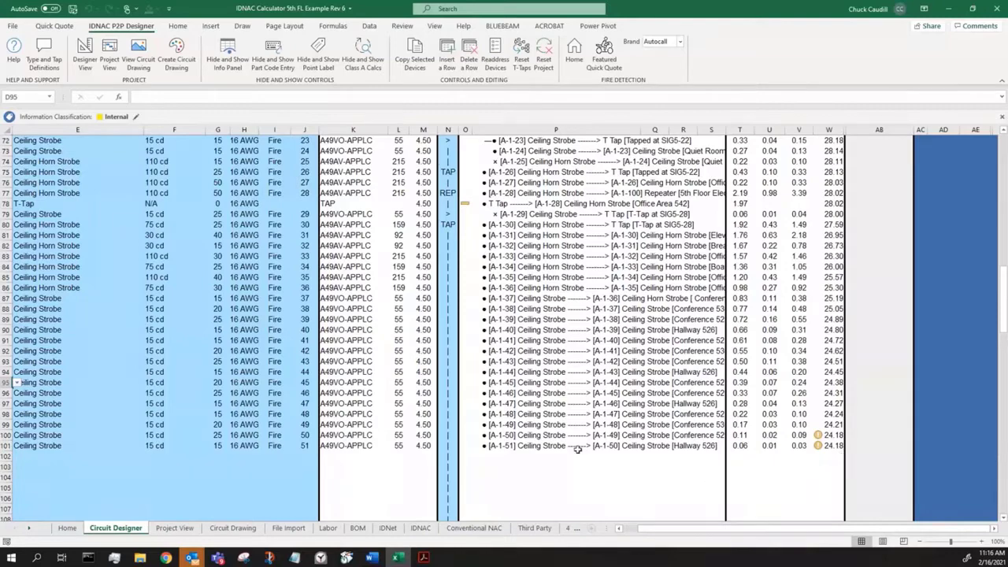
scroll(574, 423, "up", 20)
scroll(514, 403, "up", 3)
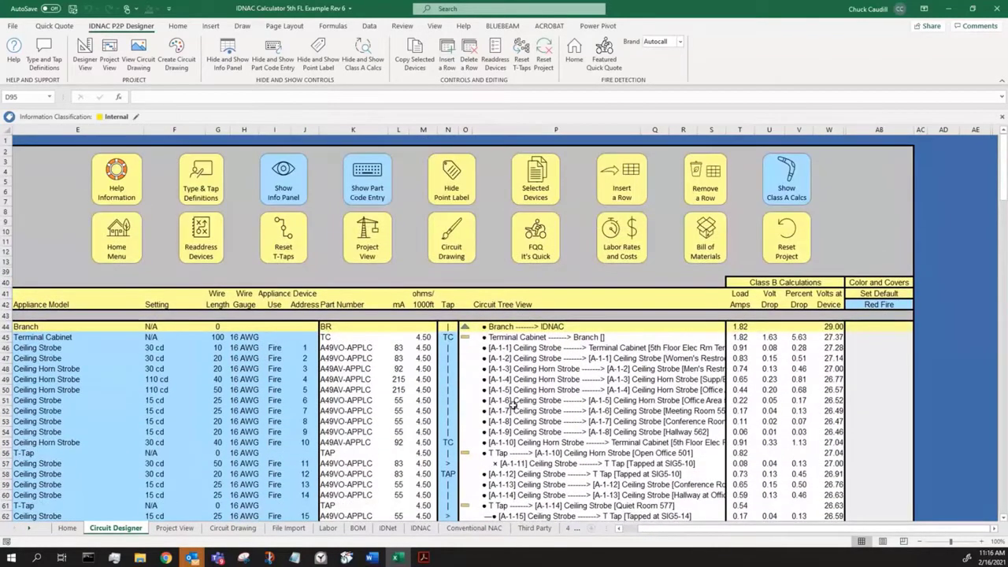
left_click(282, 178)
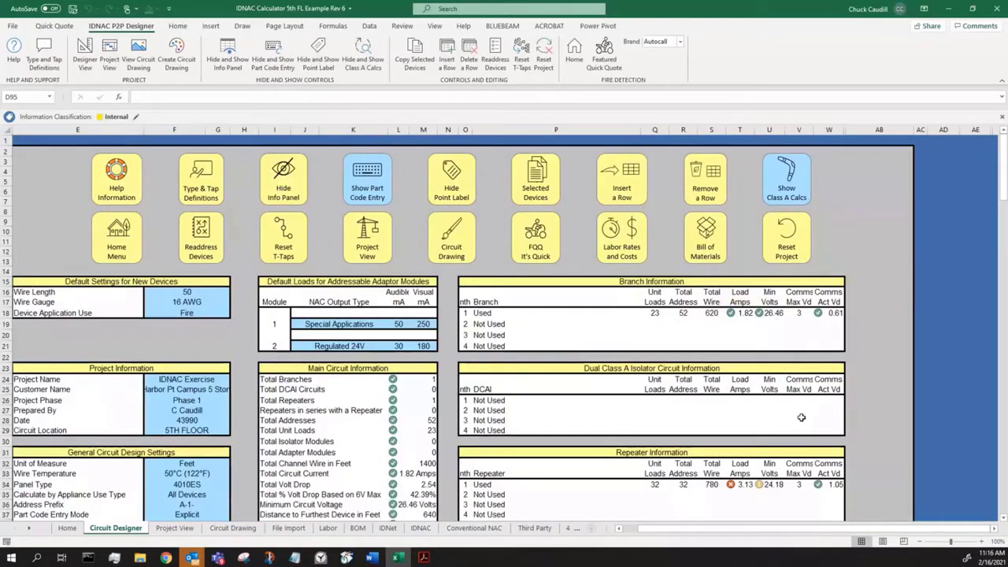
scroll(807, 425, "down", 3)
scroll(806, 425, "down", 2)
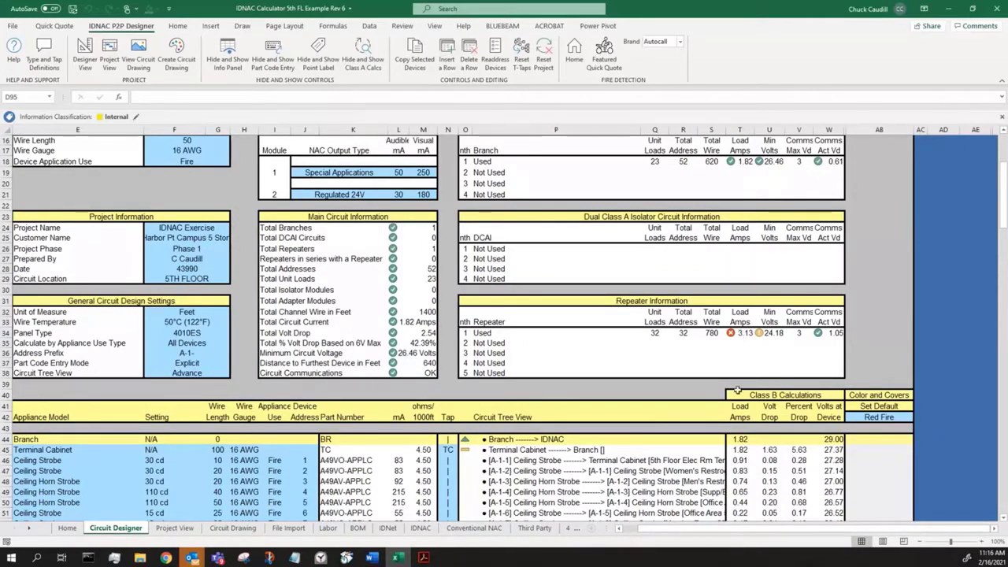
Insert a blank row at row 91, between the Conference 527 and Conference 530 ceiling strobes.
scroll(735, 385, "down", 11)
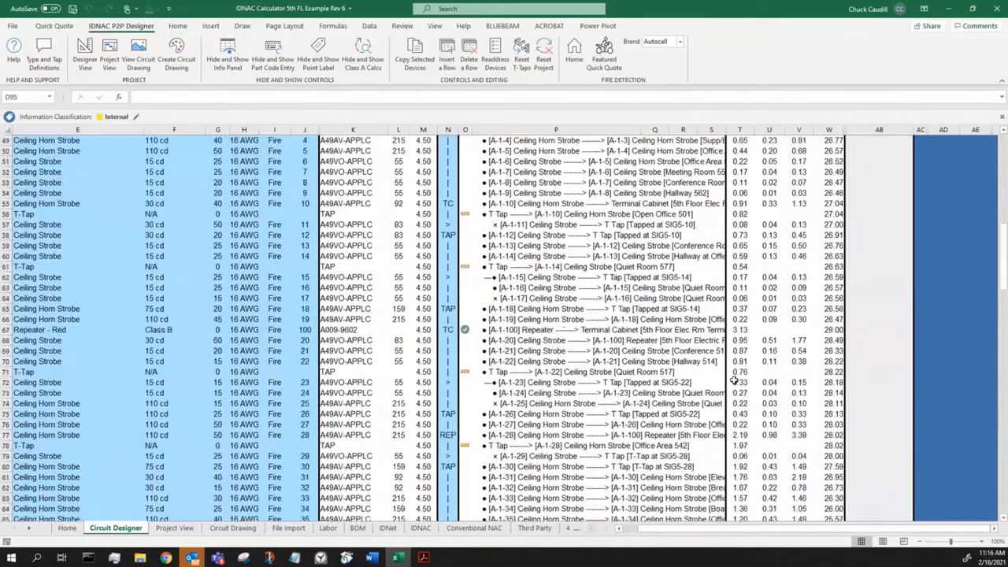
scroll(735, 381, "down", 10)
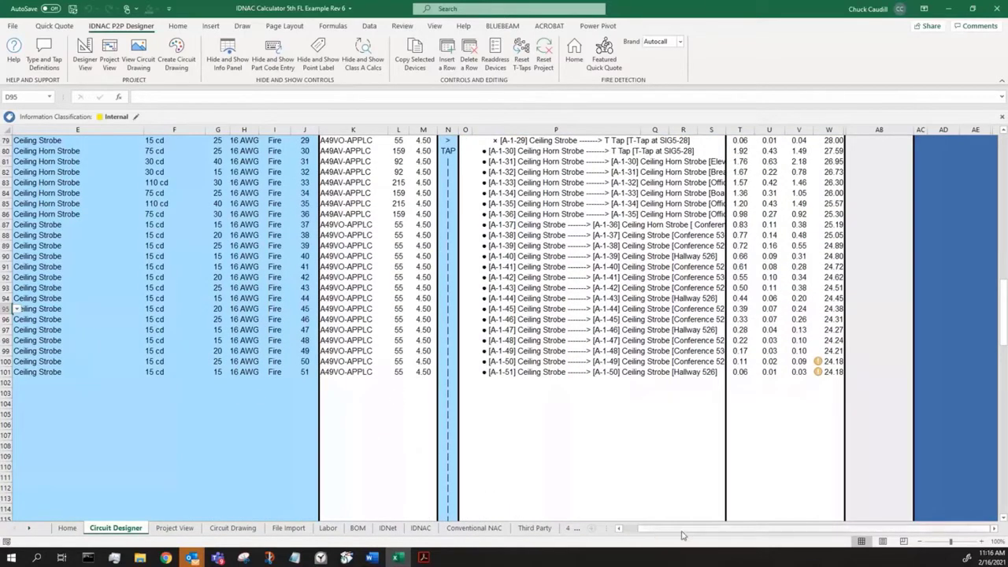
left_click_drag(679, 532, 627, 532)
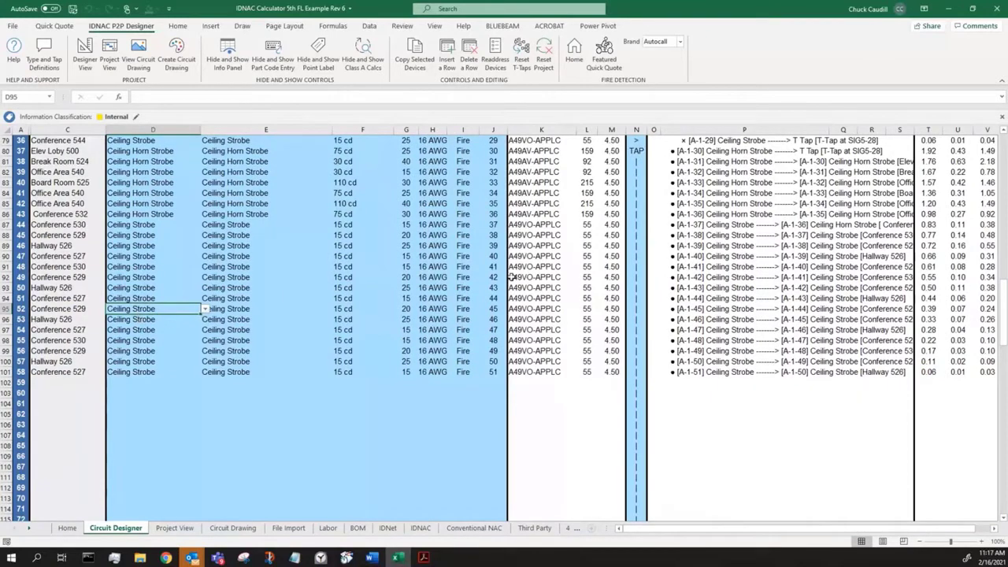
left_click(136, 266)
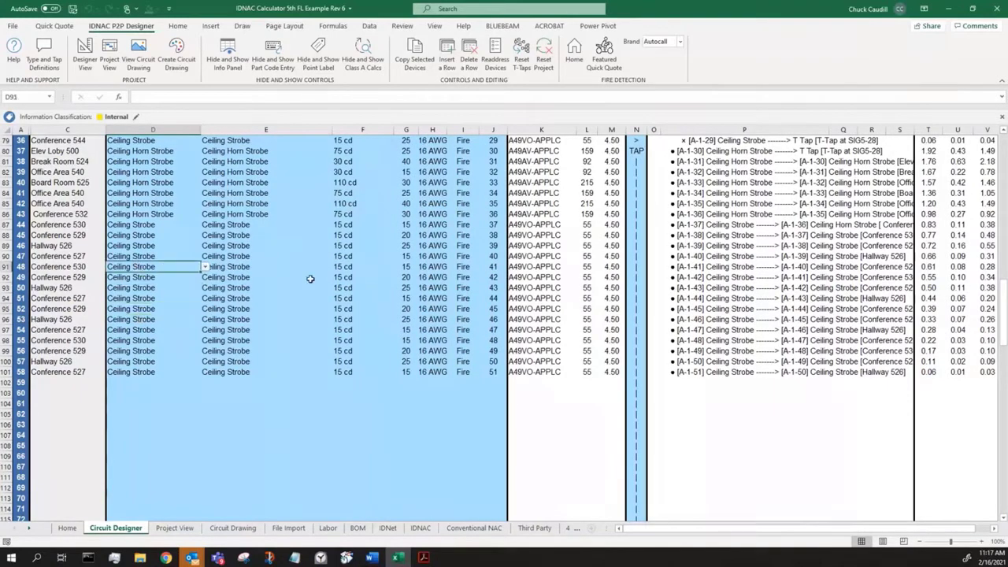
left_click(447, 54)
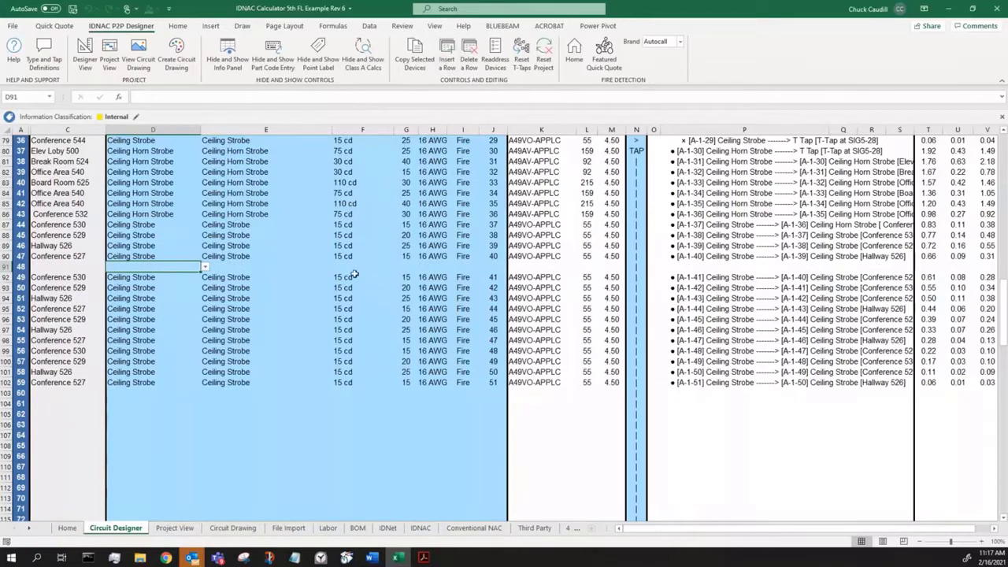
Set the type of the inserted row 91 to Repeater and review its place in the circuit.
left_click(205, 267)
scroll(197, 307, "down", 3)
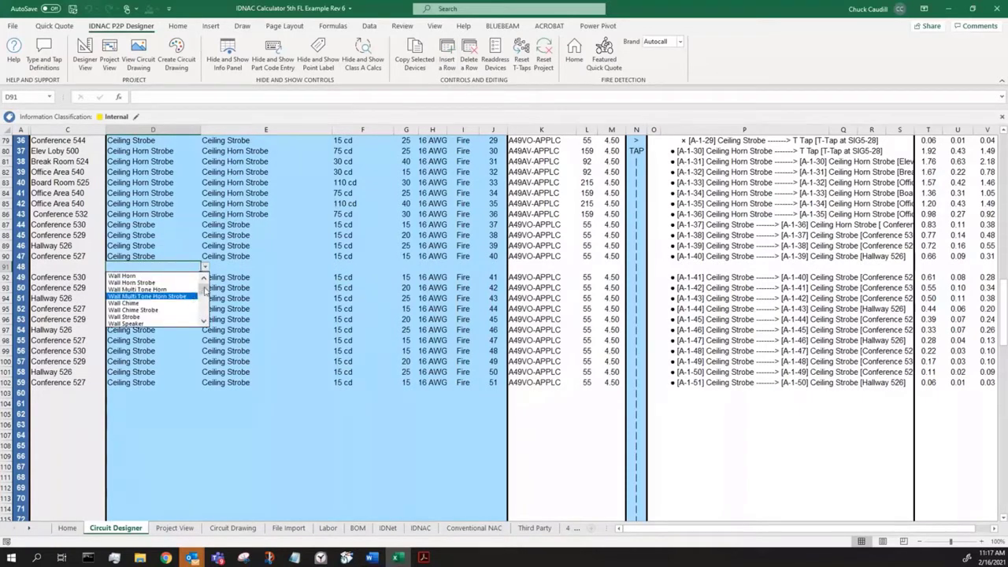
scroll(197, 307, "down", 3)
left_click(157, 303)
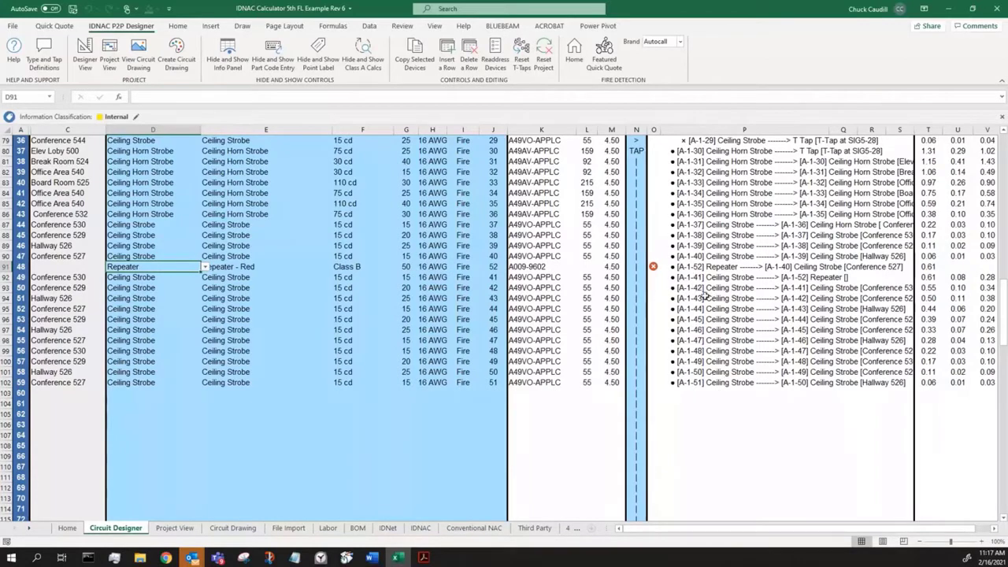
scroll(705, 296, "up", 3)
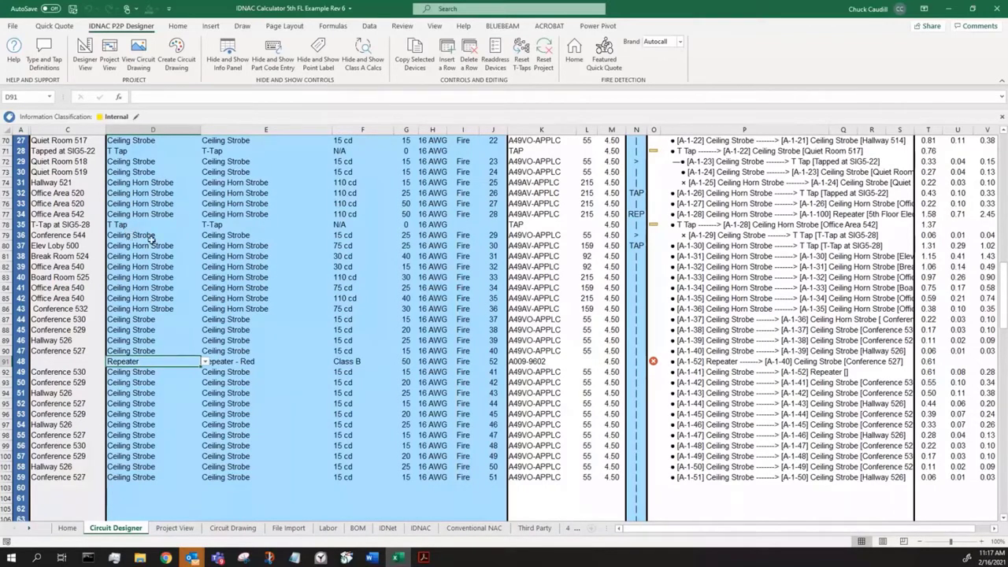
Review the tap column and the ceiling strobes in rows 92 to 102 that follow the repeater.
left_click_drag(636, 225, 642, 349)
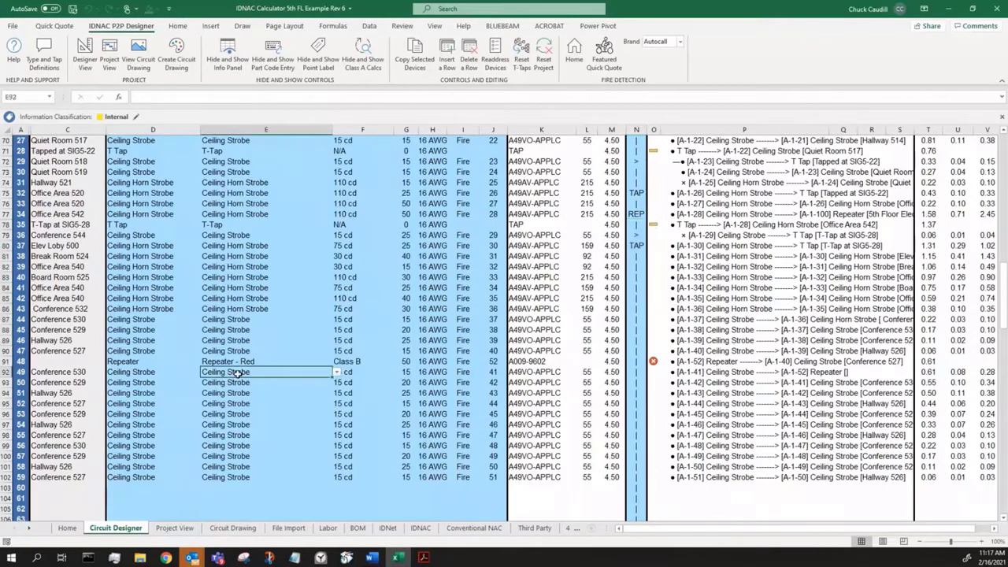
left_click_drag(230, 372, 232, 395)
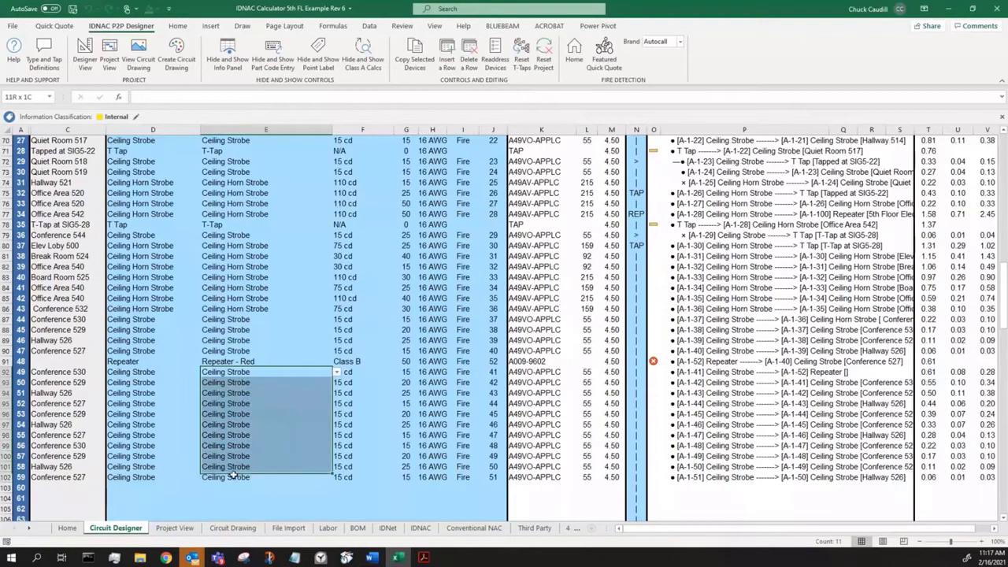
left_click_drag(232, 472, 238, 477)
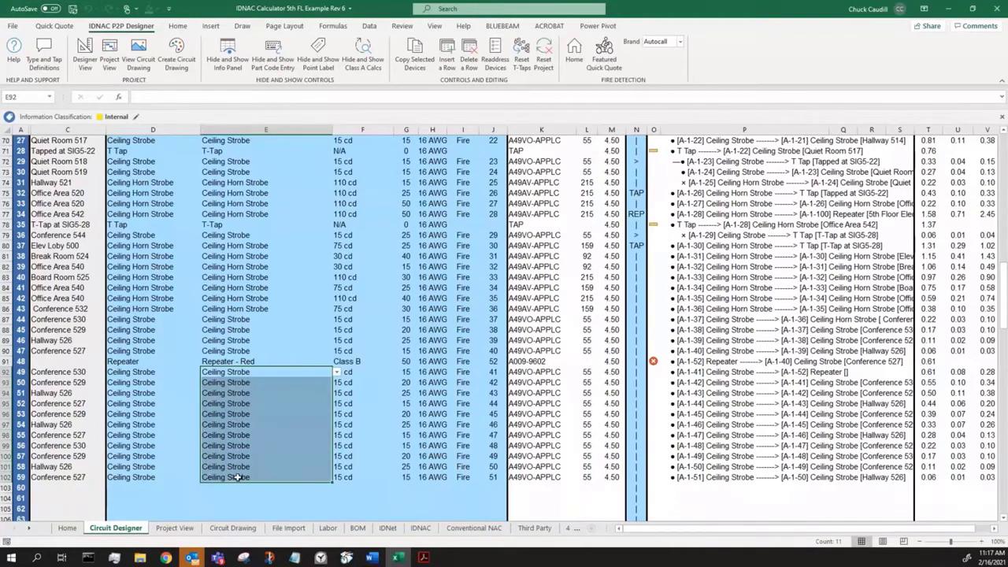
Set the tap of the repeater in row 91 to TC so it is wired from the terminal cabinet.
left_click(641, 361)
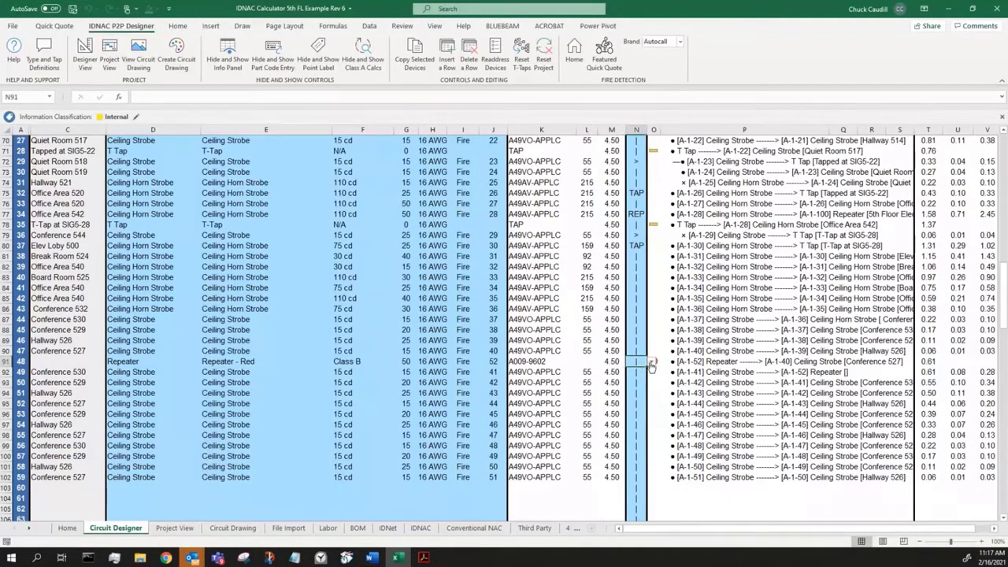
left_click(651, 364)
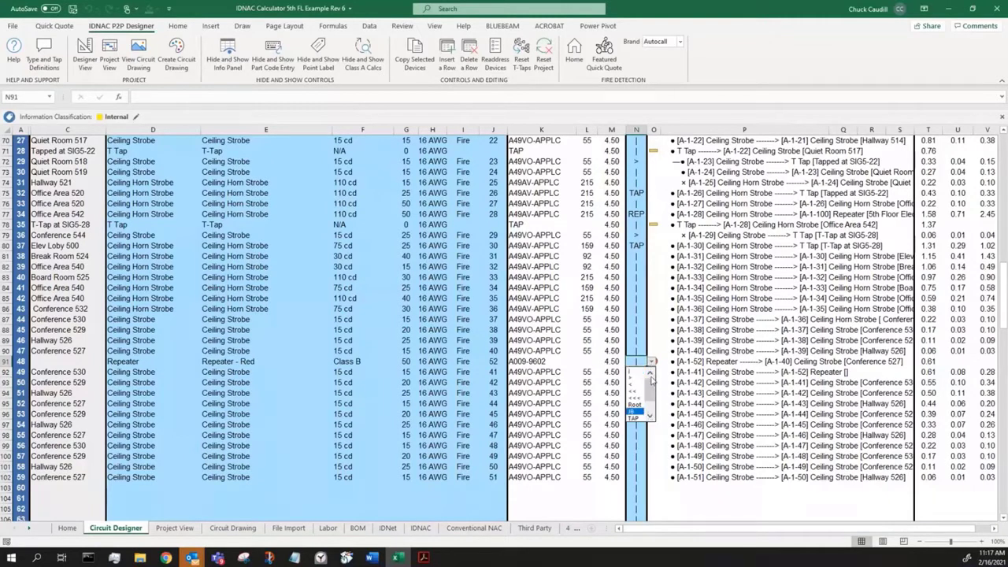
left_click(651, 420)
left_click(651, 419)
left_click(652, 419)
left_click(635, 418)
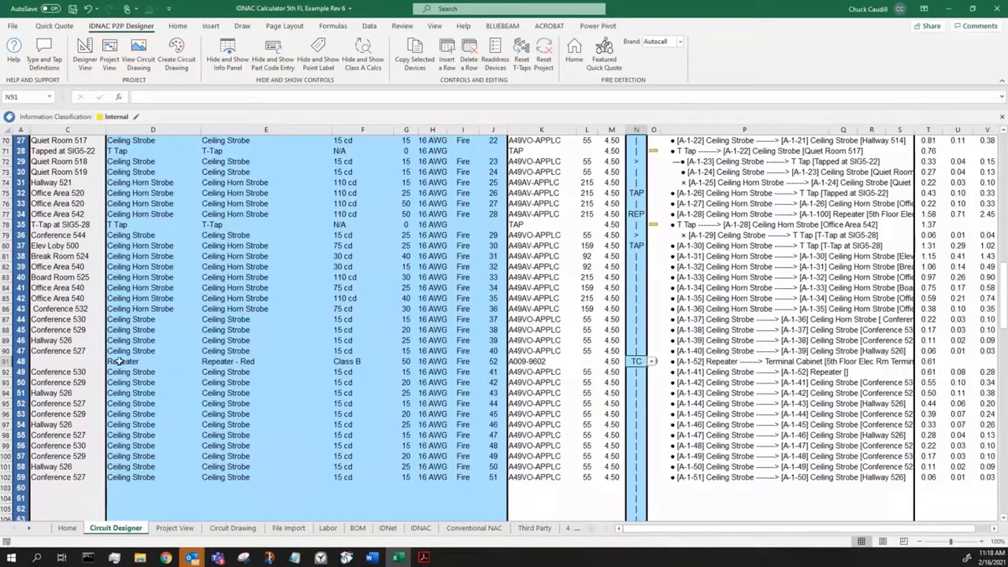
Examine the repeater in row 91 together with its downstream strobes and the empty rows at the circuit's end.
left_click_drag(122, 361, 134, 485)
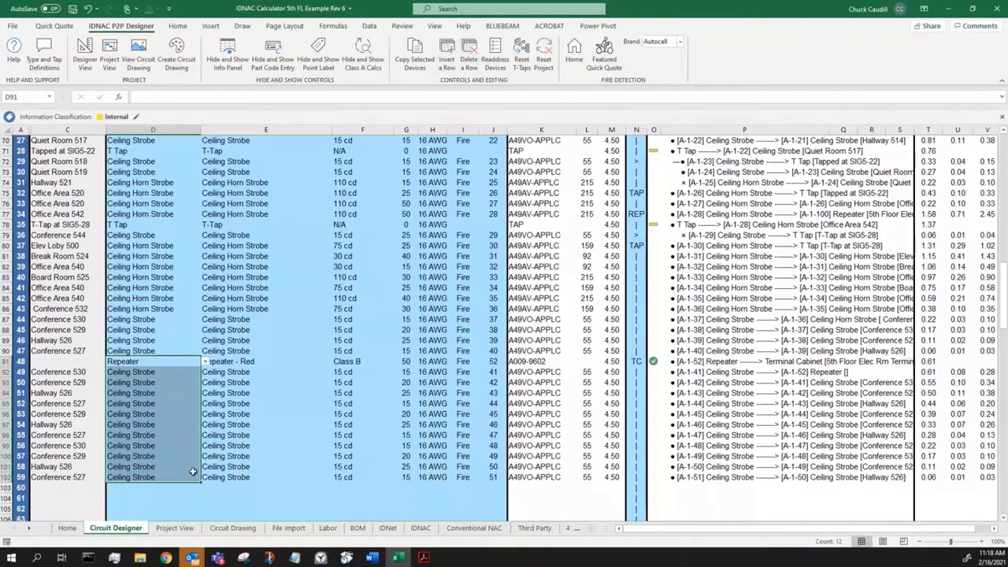
left_click_drag(188, 503, 174, 510)
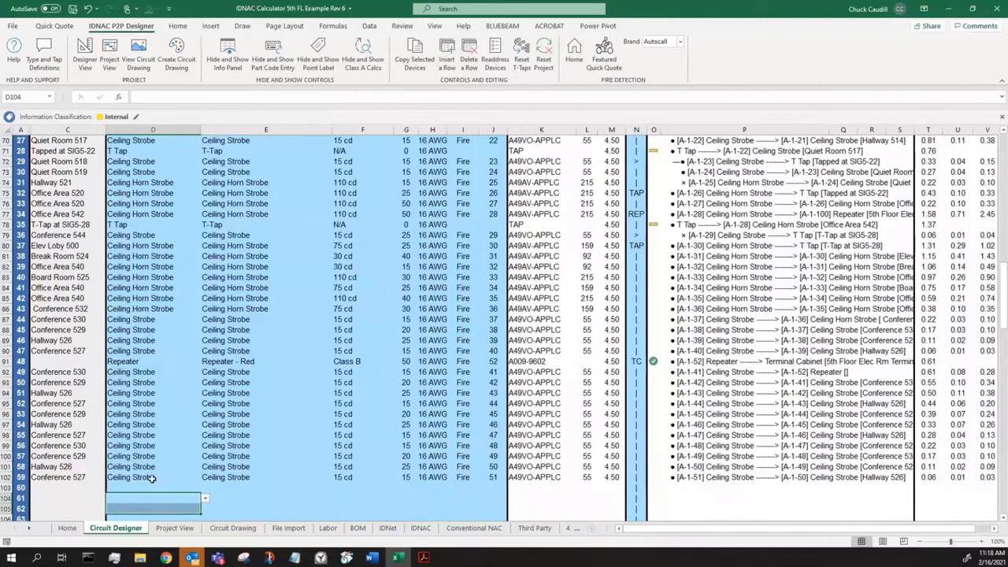
left_click(152, 478)
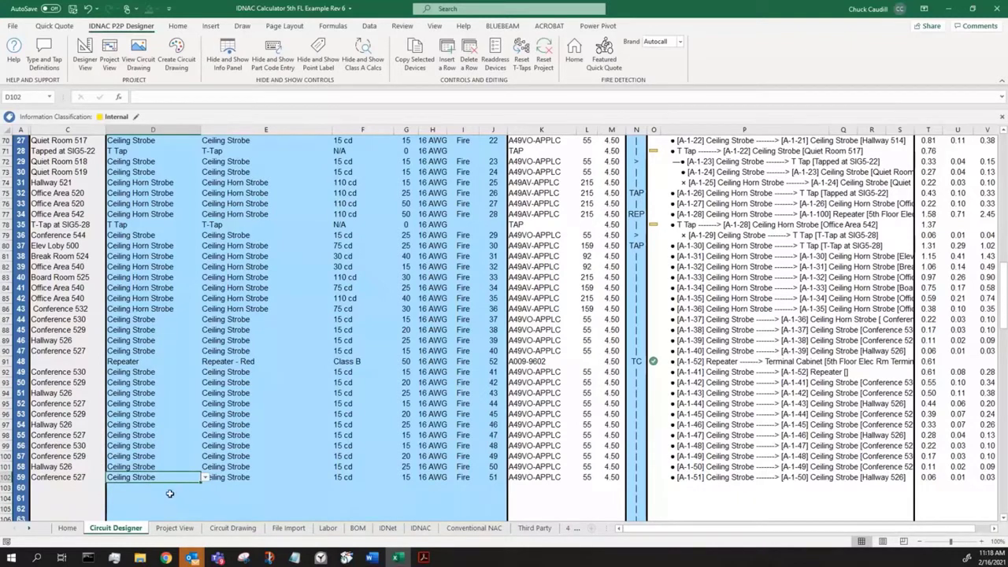
key("Down")
key("Down")
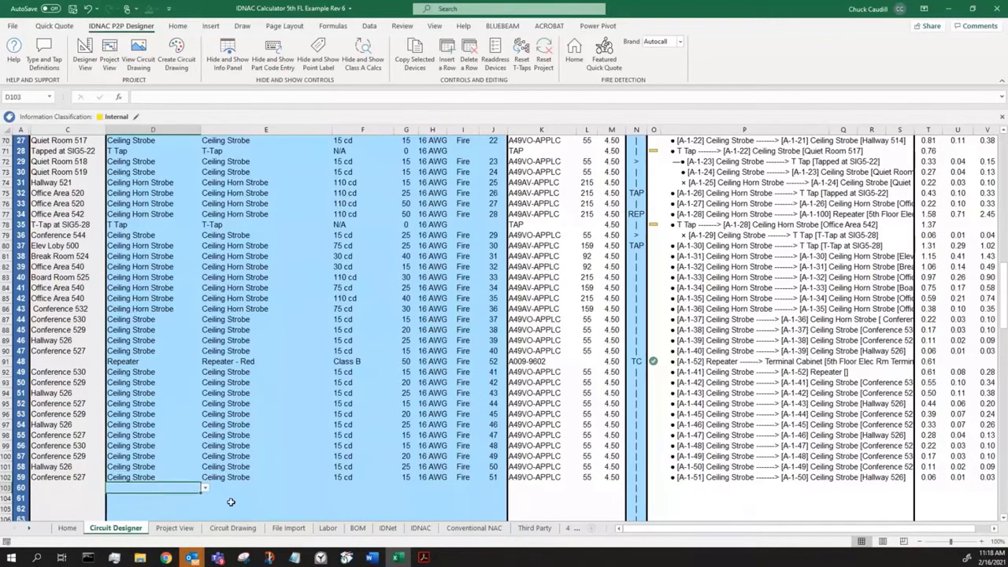
key("Right")
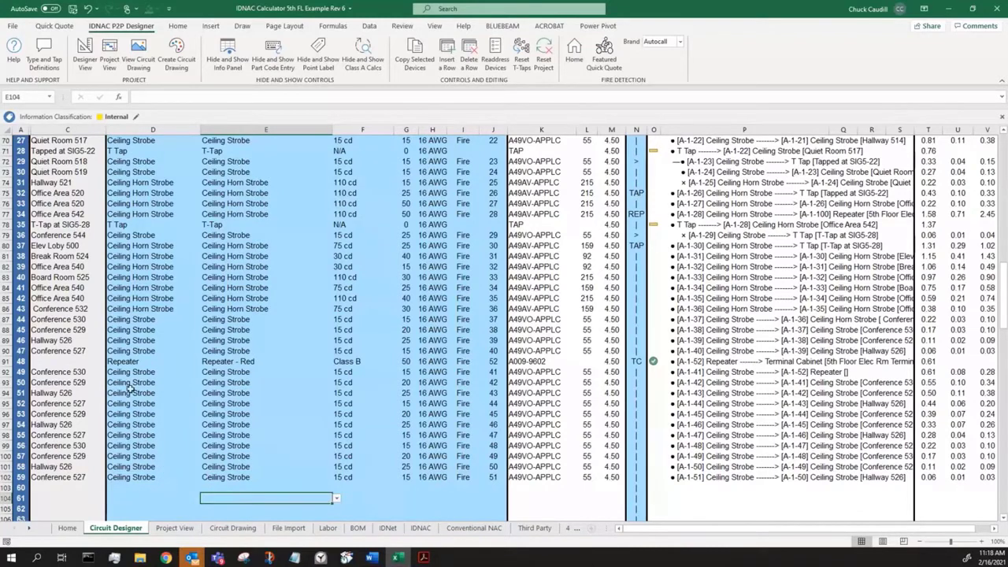
Clear the labels, types and appliance models of the strobes in rows 92 to 102 and the repeater type in row 91.
left_click_drag(79, 372, 141, 477)
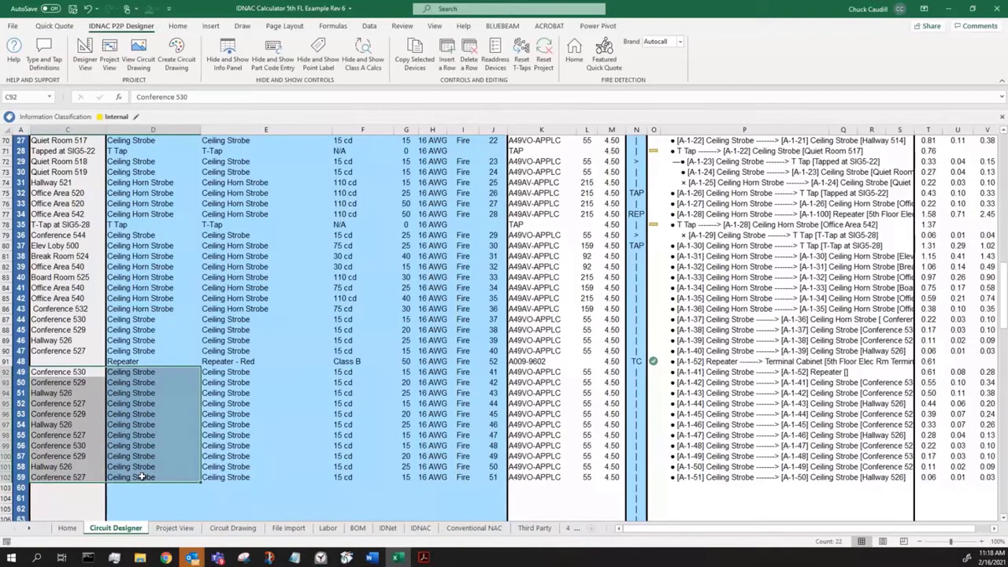
key("Delete")
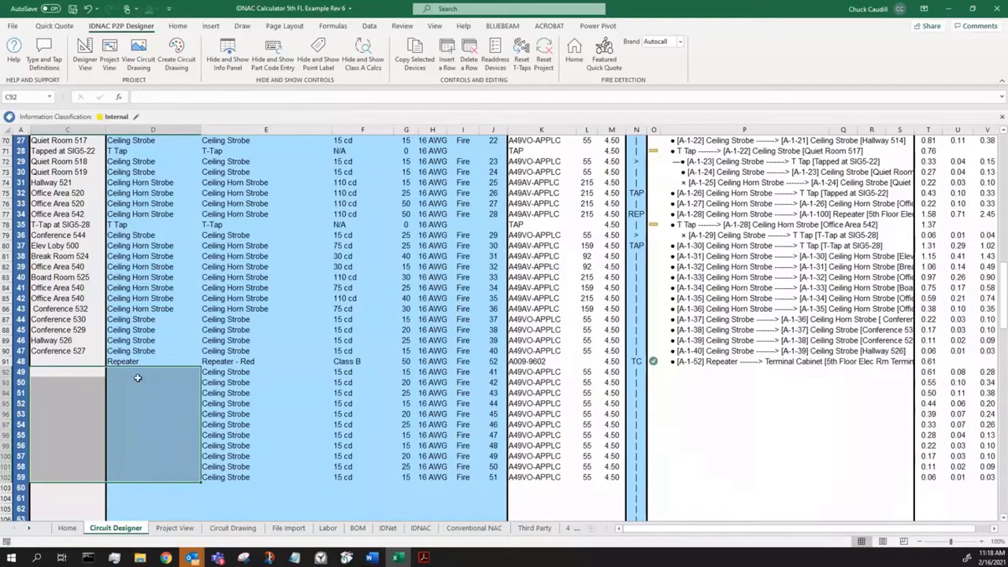
left_click(137, 361)
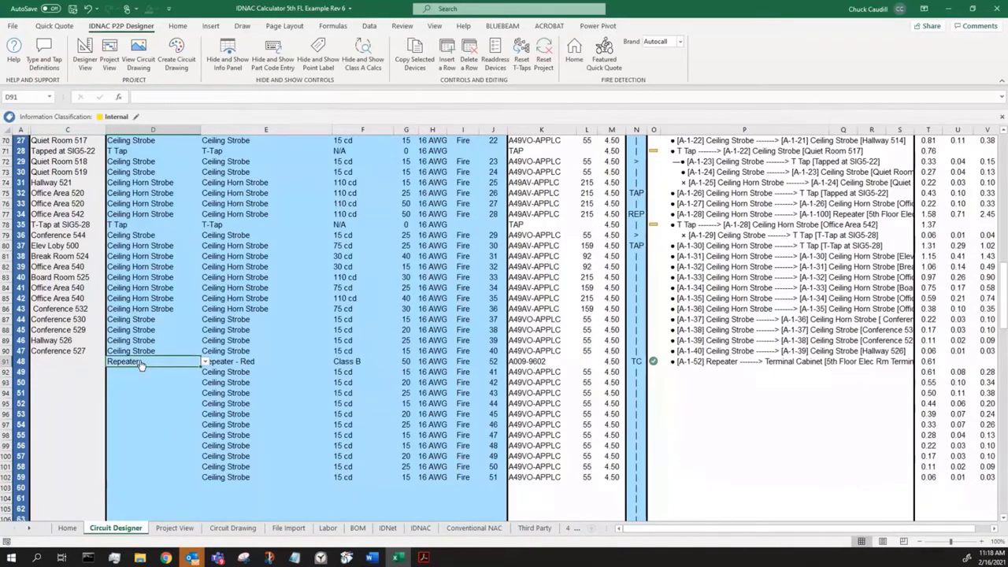
key("Delete")
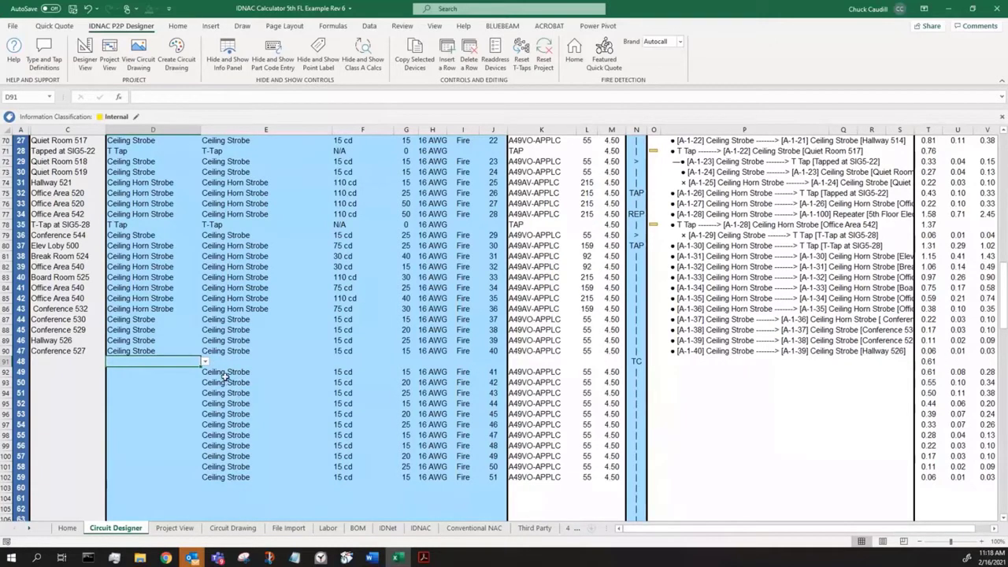
left_click_drag(225, 371, 241, 467)
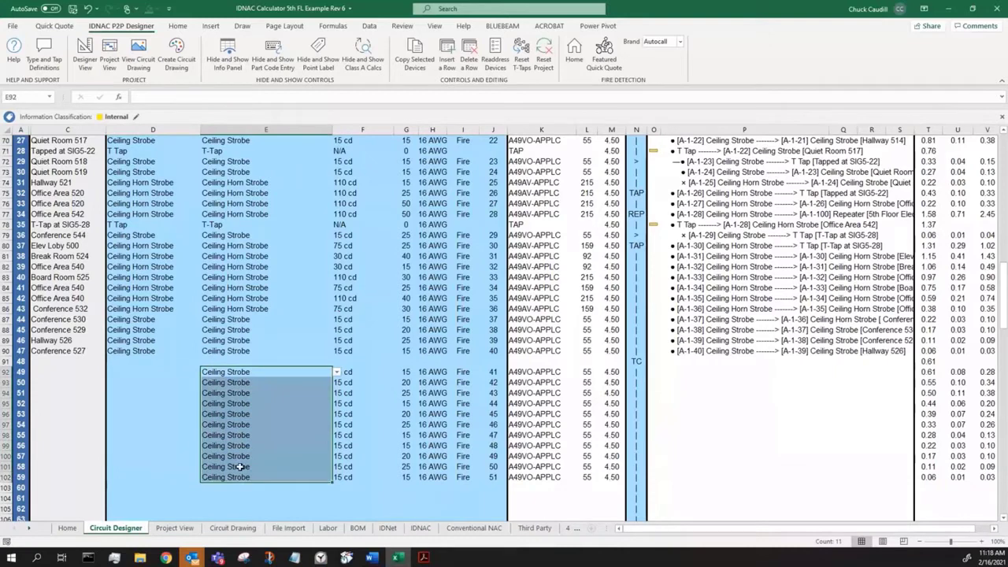
key("Delete")
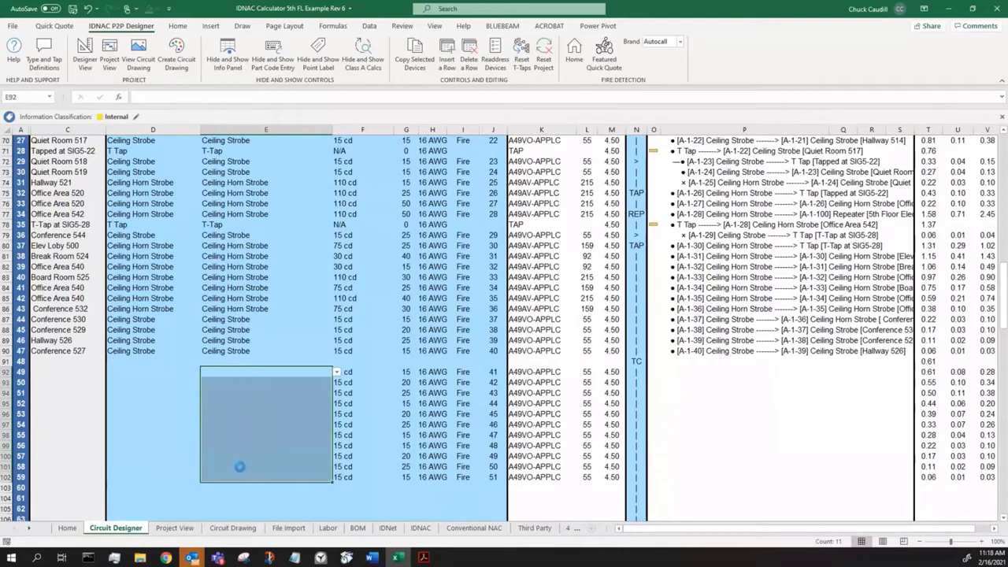
left_click(155, 457)
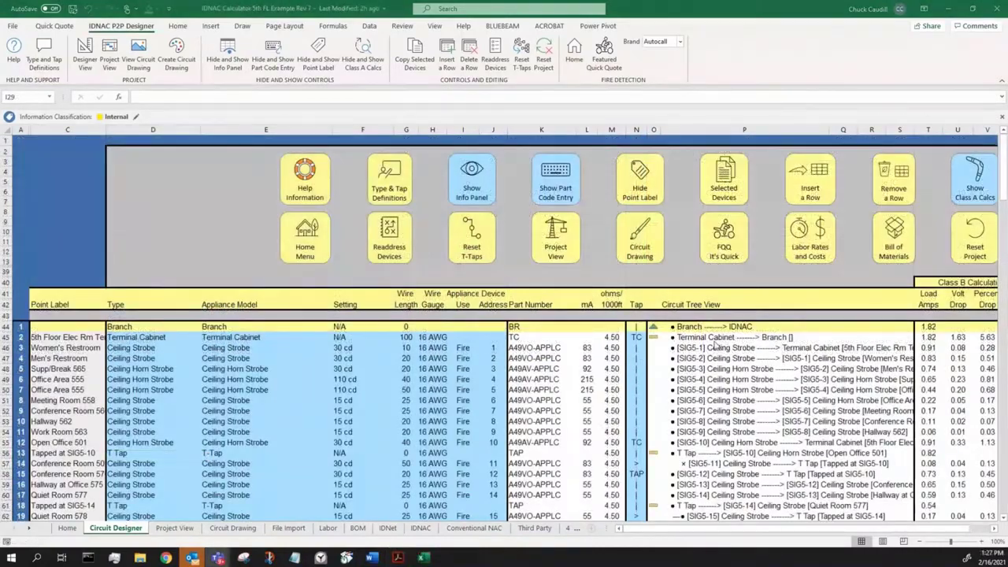
Open the Project View of the 5th floor circuit in the Rev 7 workbook and widen its Wired to column.
scroll(457, 339, "down", 3)
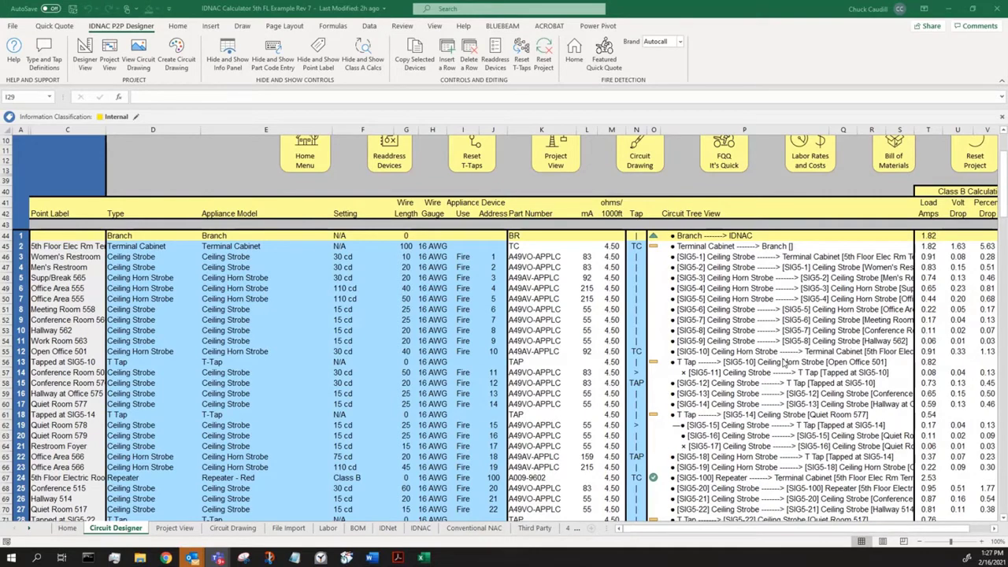
scroll(783, 363, "up", 3)
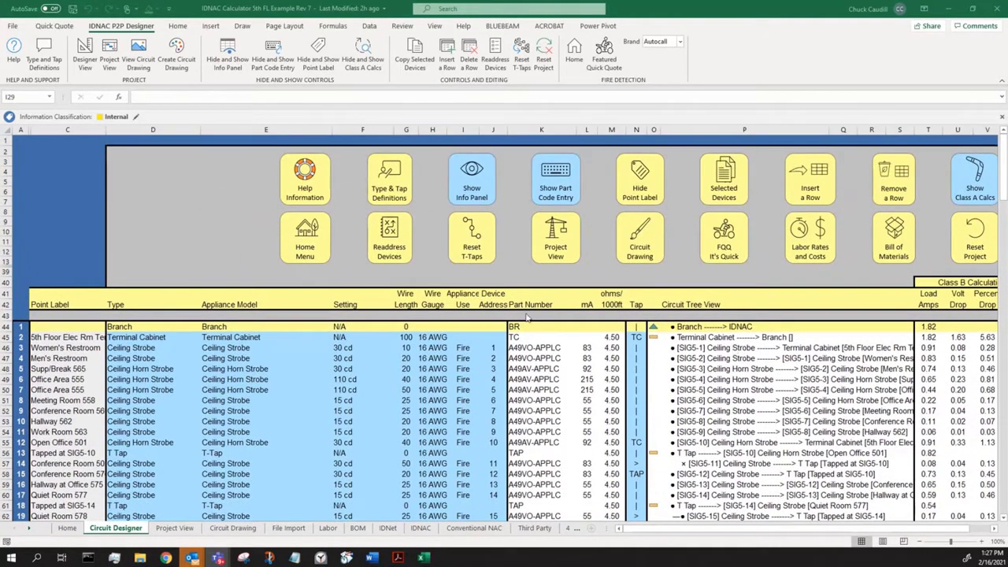
left_click(554, 247)
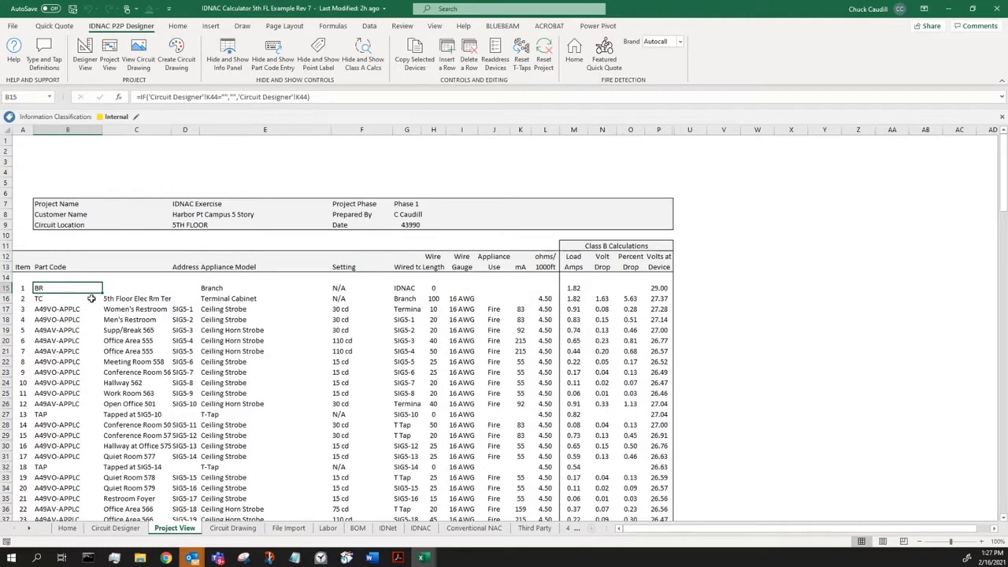
scroll(81, 312, "down", 1)
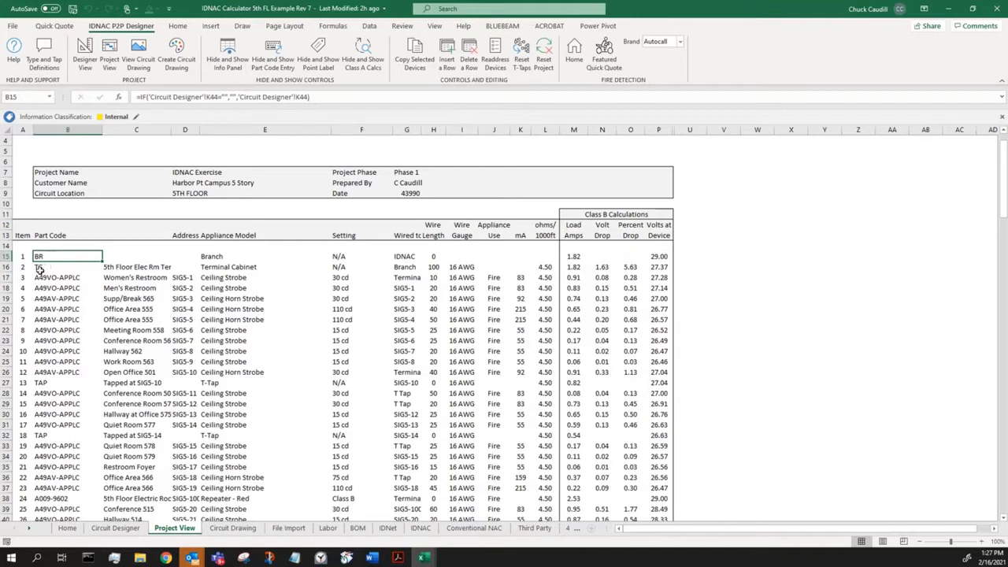
left_click_drag(43, 276, 43, 382)
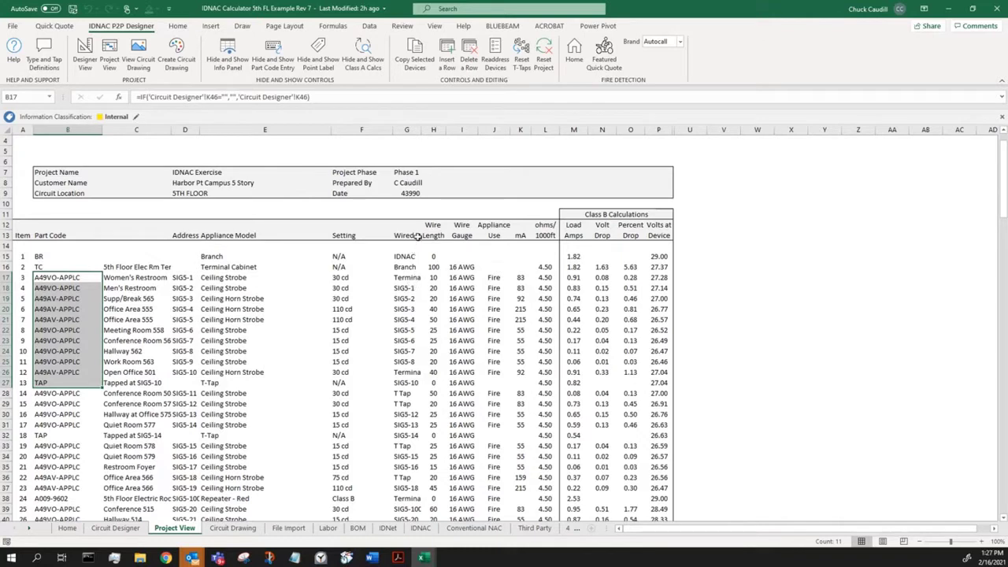
mouse_move(424, 130)
left_mouse_down()
mouse_move(449, 129)
mouse_move(435, 130)
left_mouse_up()
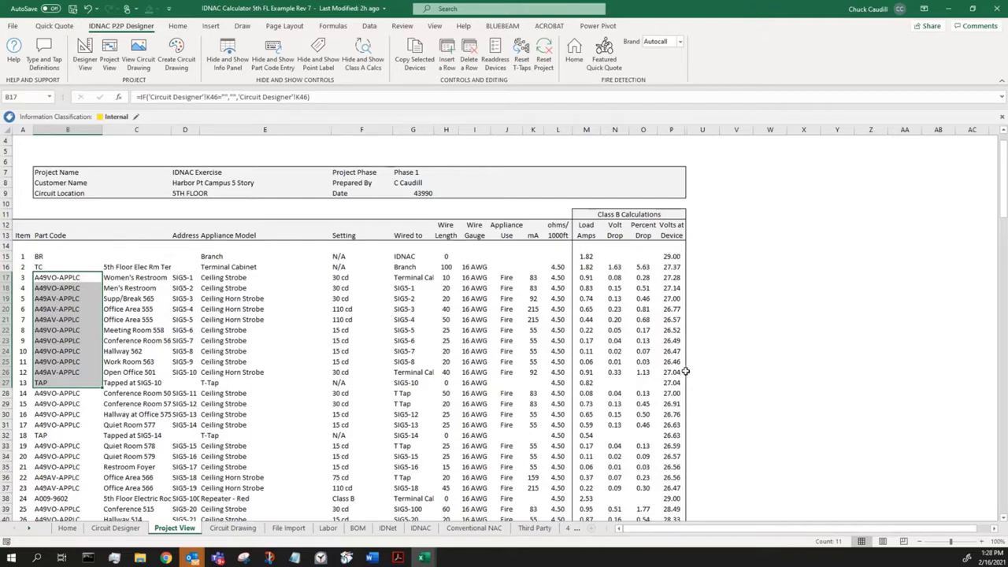
scroll(686, 431, "down", 1)
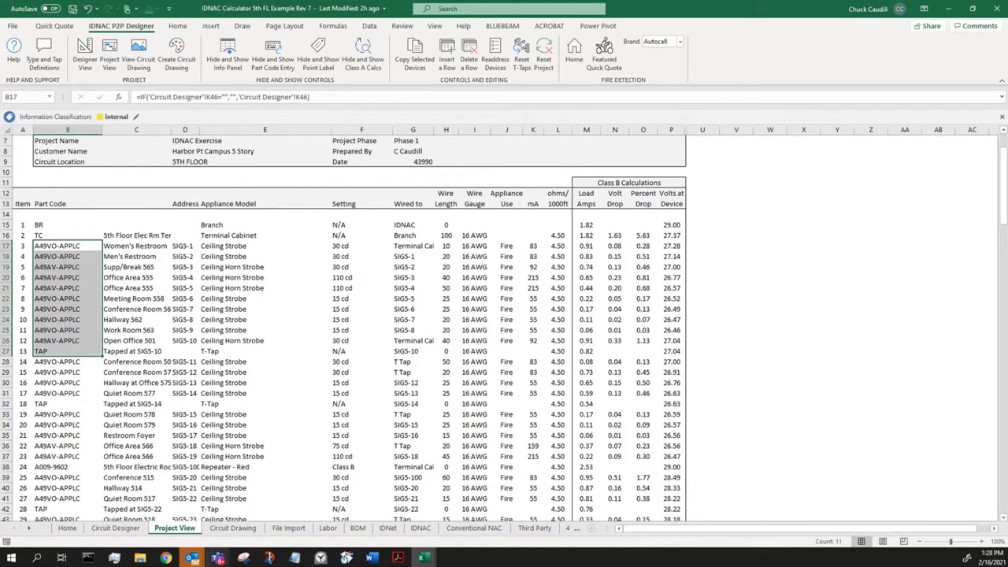
Return to the Circuit Designer and generate a horizontal circuit drawing of the 5th floor circuit.
left_click(134, 529)
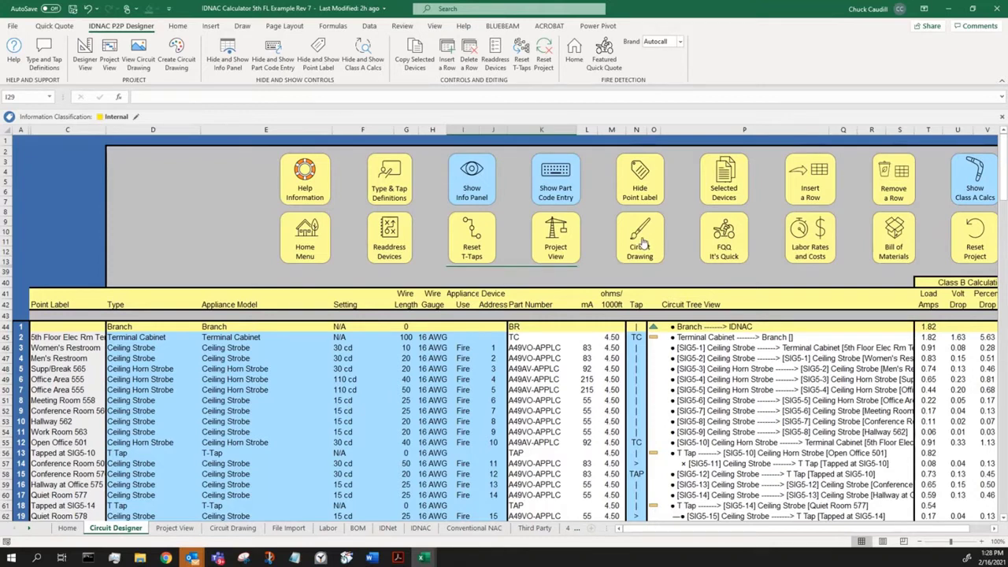
left_click(642, 243)
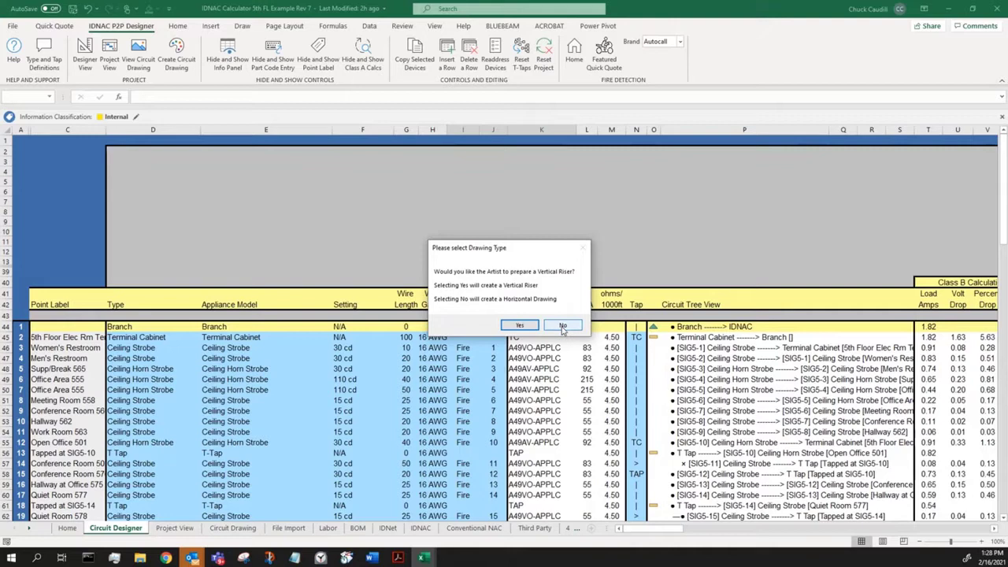
left_click(563, 326)
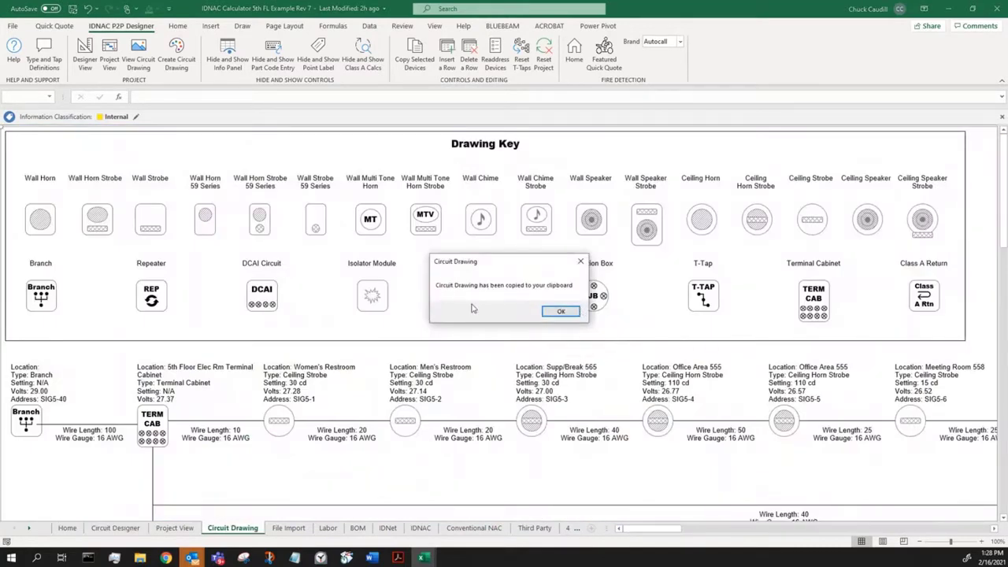
left_click(560, 310)
left_click(561, 312)
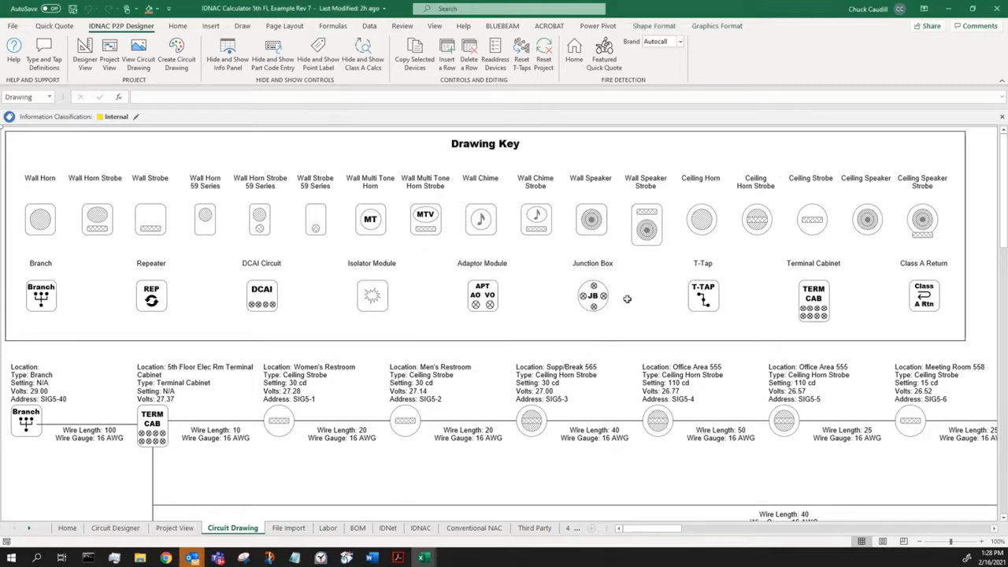
Review the devices in the circuit drawing, switching to Acrobat for the 5th floor plan and back to Excel.
scroll(346, 271, "down", 3)
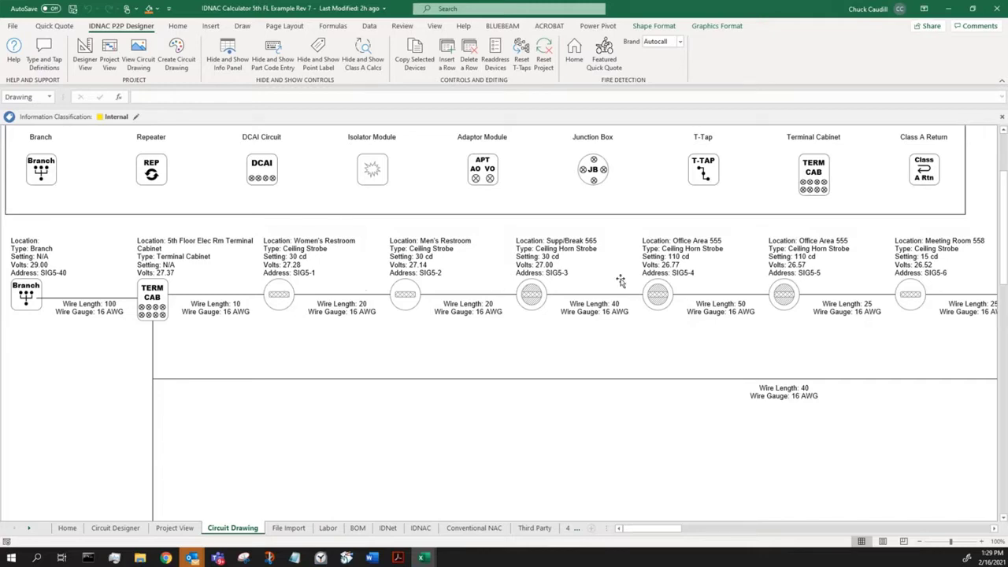
left_click(399, 558)
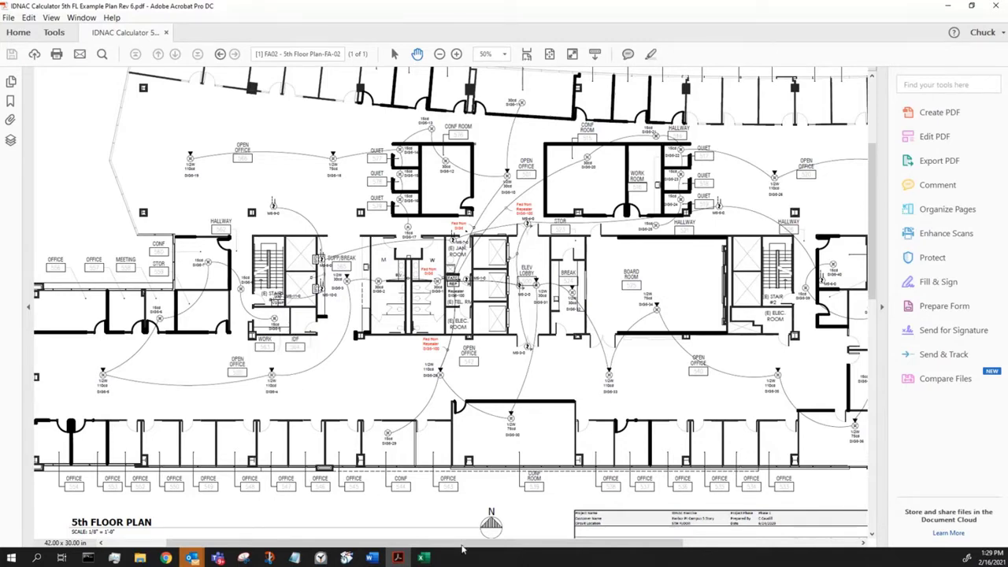
left_click(423, 558)
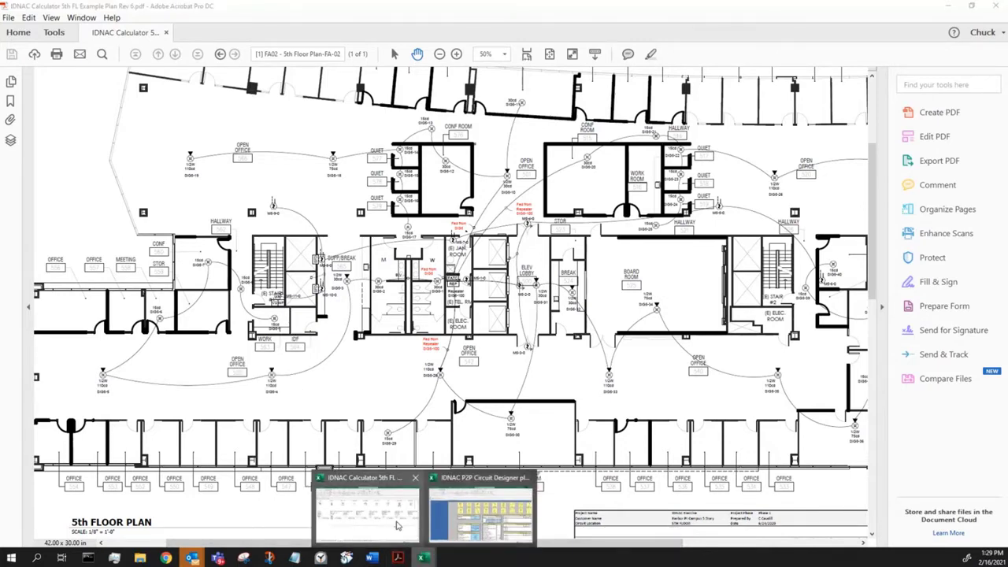
left_click(370, 508)
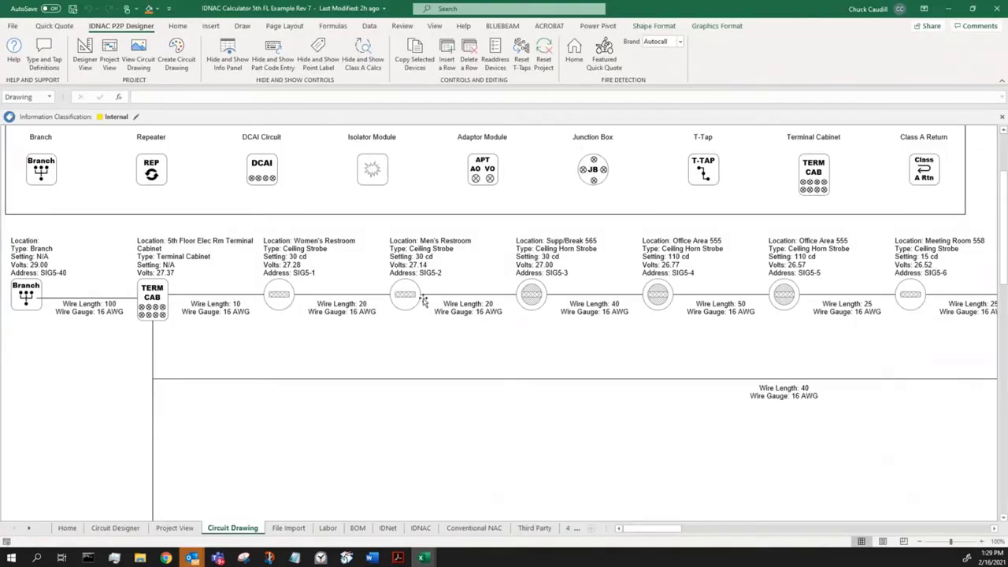
left_click(994, 530)
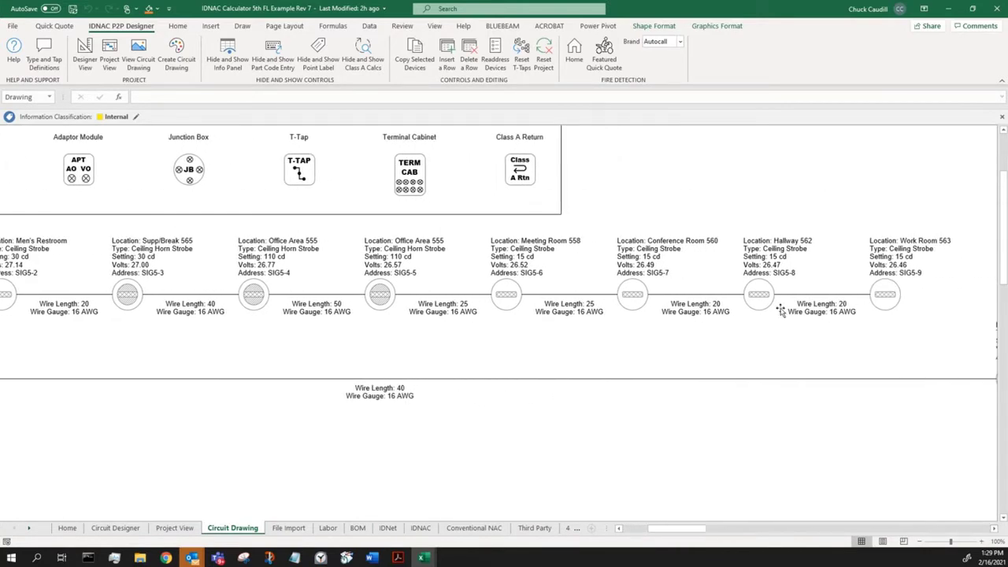
left_click_drag(695, 529, 652, 532)
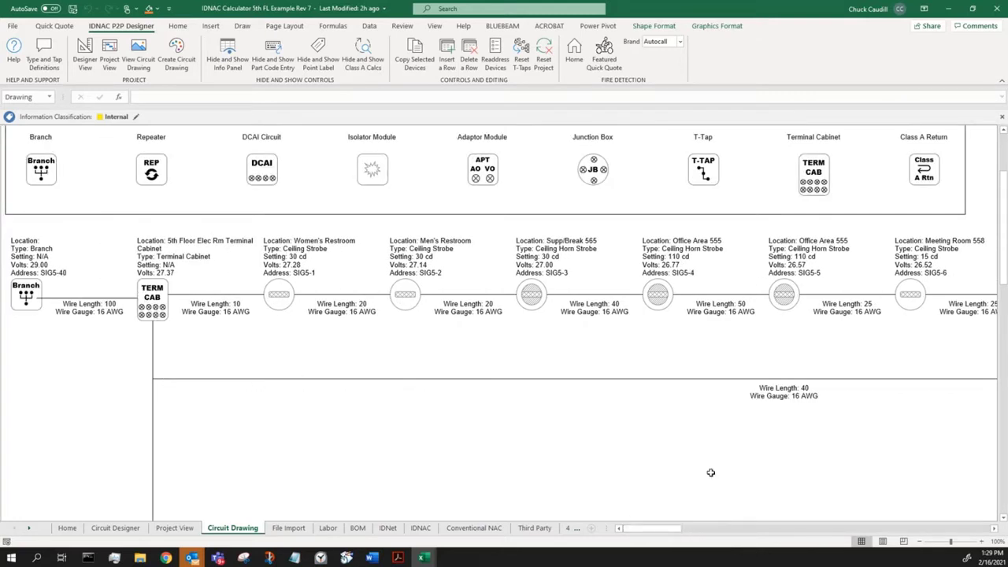
Examine the T-tap at SIG5-10 in the circuit drawing, compare it with the 5th floor plan in Acrobat and return to the Rev 7 workbook.
left_click_drag(655, 530, 736, 531)
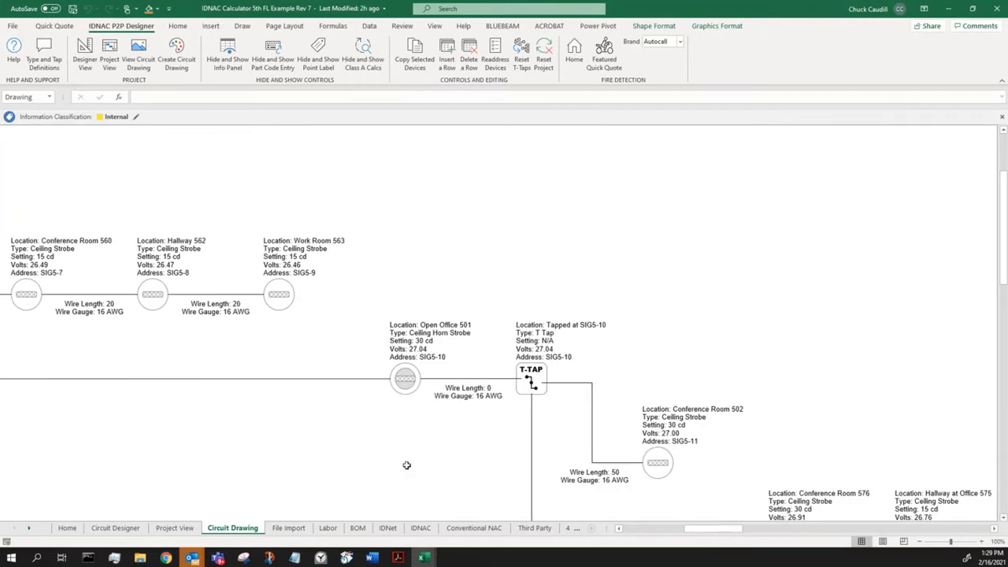
left_click(402, 558)
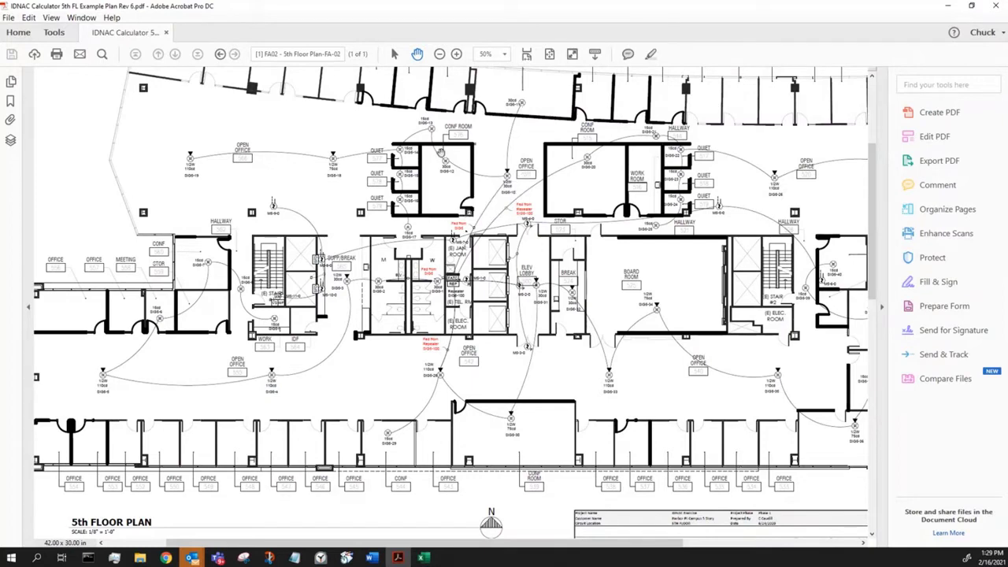
mouse_move(423, 557)
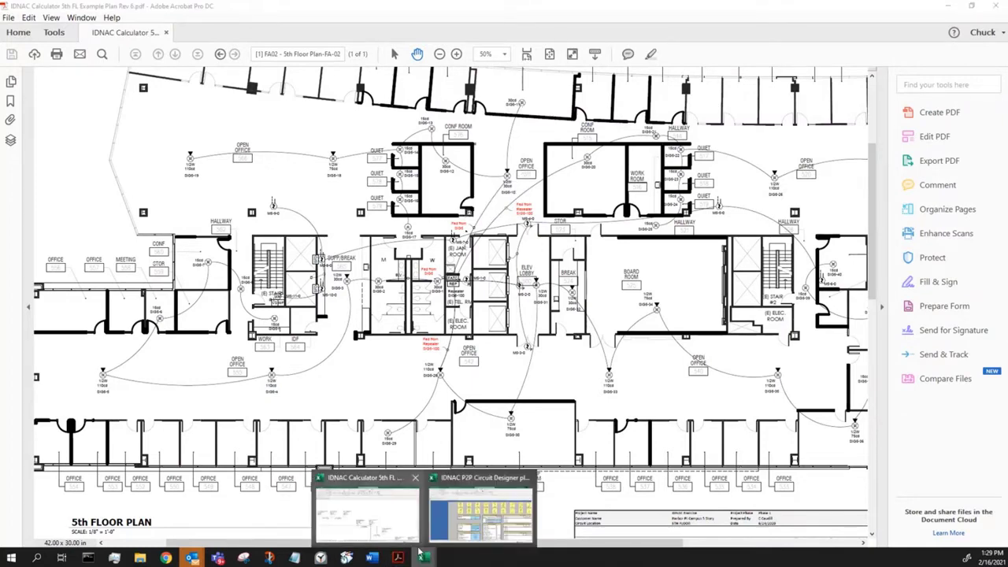
left_click(391, 525)
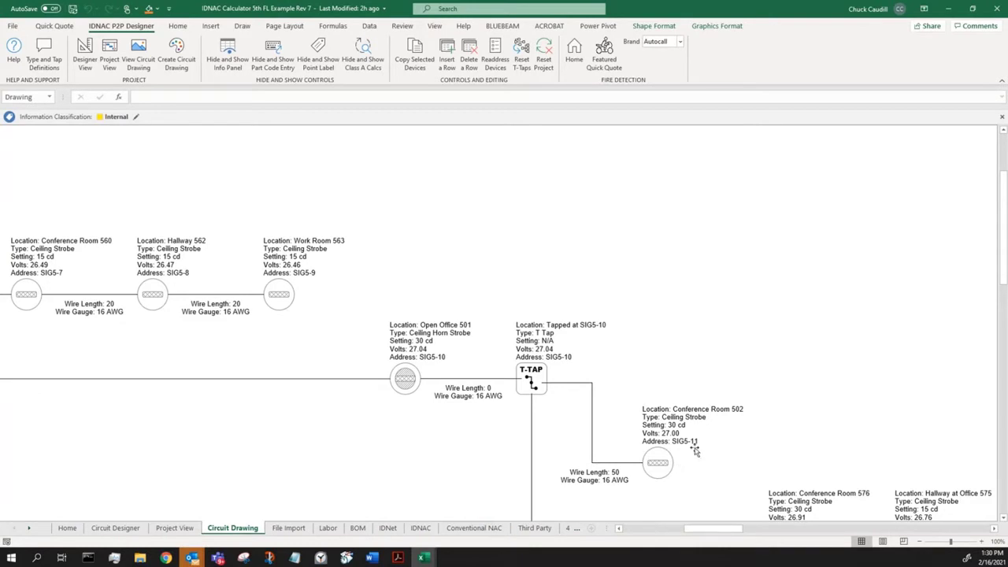
Trace the drawing from the SIG5-10 tap to the Quiet Room strobes, checking the floor plan in Acrobat before returning to Excel.
scroll(713, 422, "down", 1)
scroll(714, 422, "down", 4)
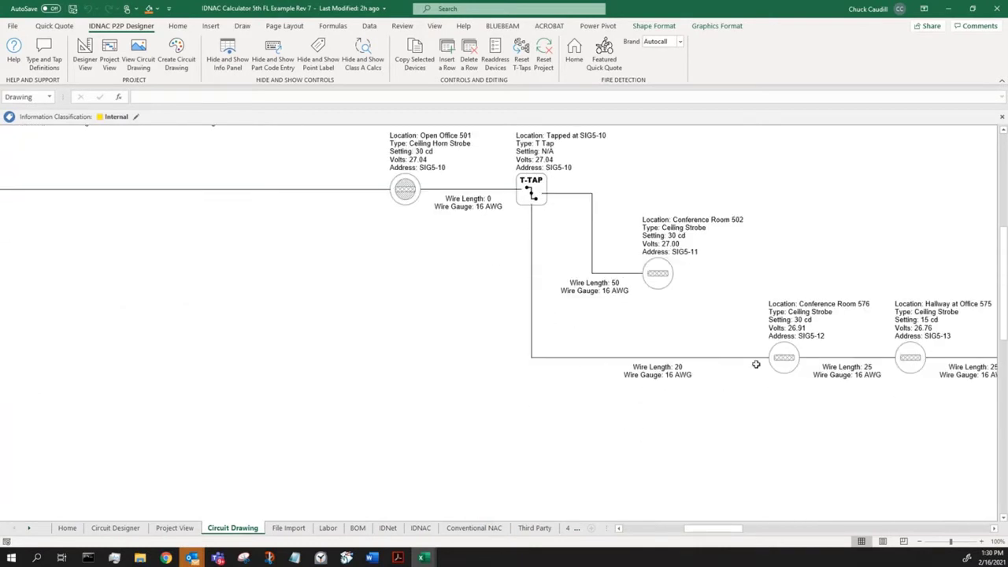
scroll(722, 533, "right", 6)
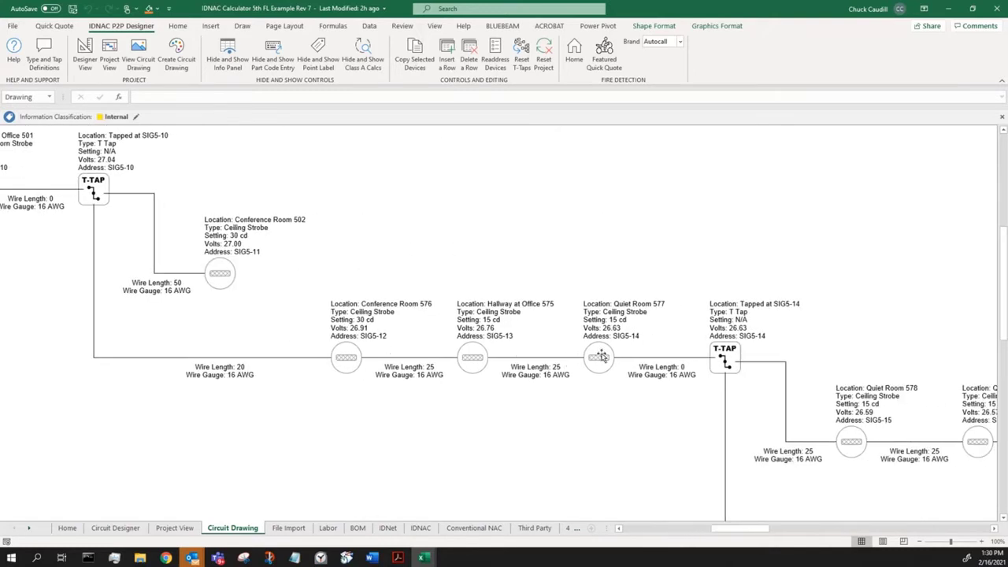
left_click_drag(760, 529, 787, 528)
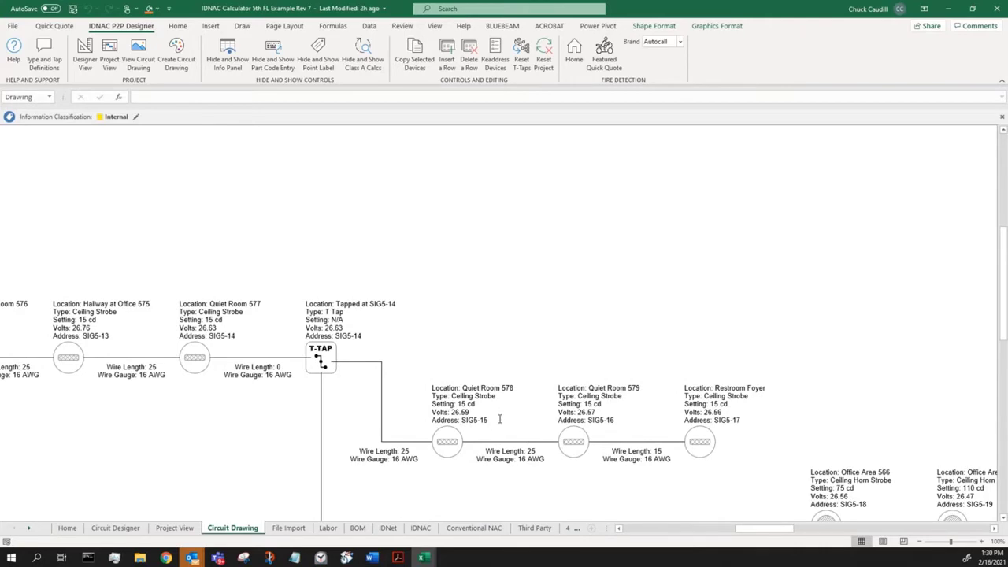
left_click(398, 557)
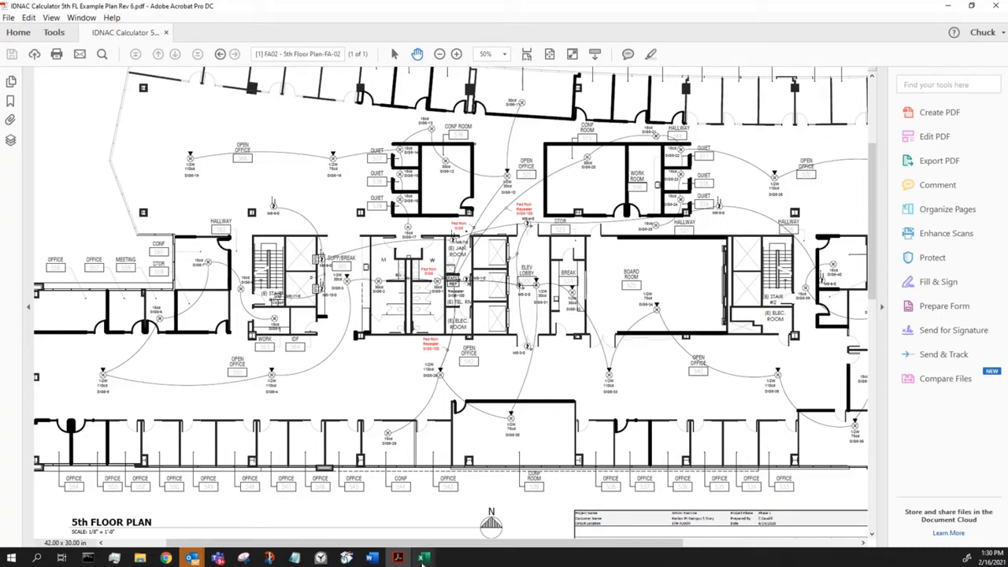
left_click(423, 558)
left_click(370, 512)
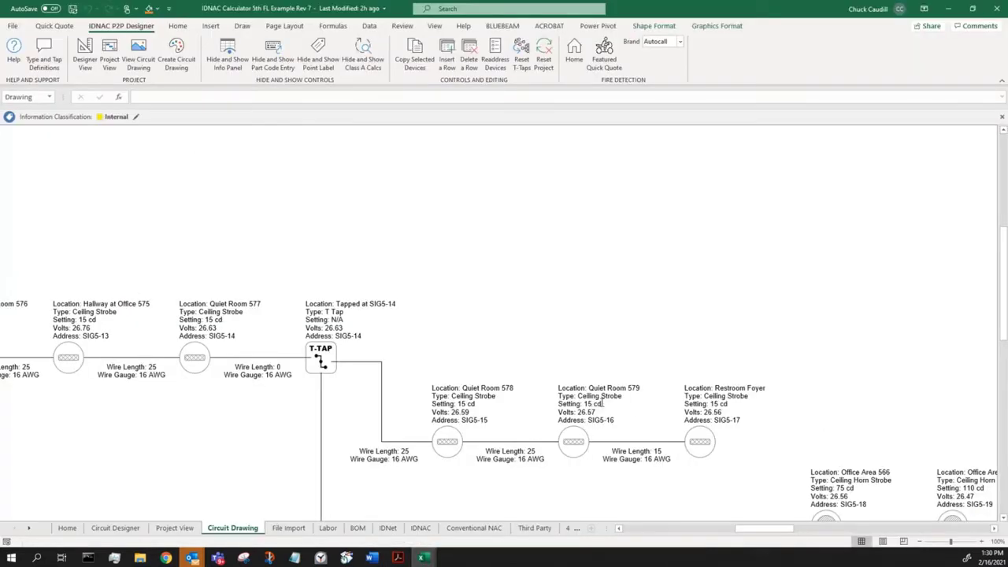
Examine the SIG5-14 tap's line to Office Area 566, and go back to the terminal cabinet at the start of the circuit drawing.
scroll(445, 331, "down", 3)
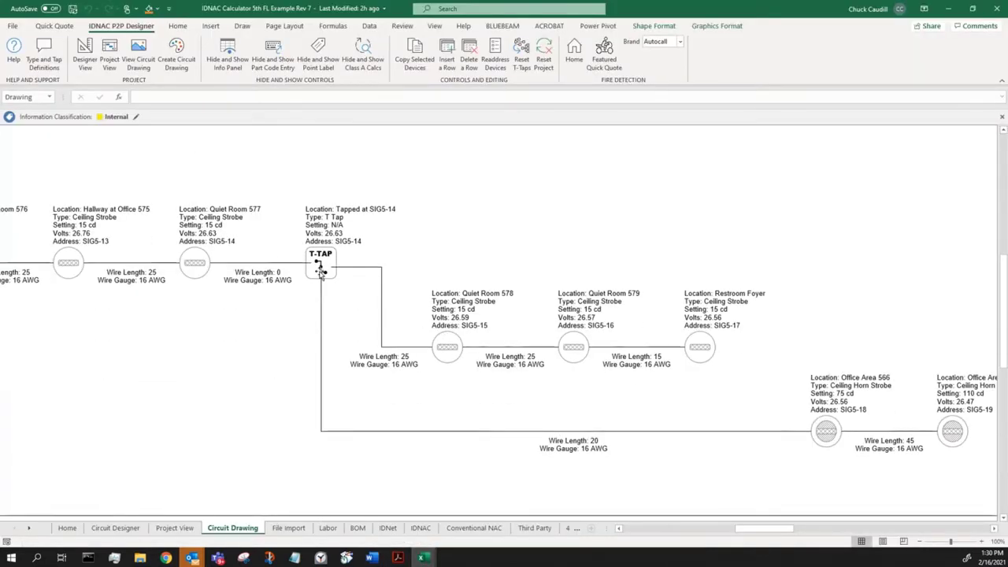
mouse_move(769, 530)
left_mouse_down()
mouse_move(782, 534)
mouse_move(704, 534)
mouse_move(741, 534)
left_mouse_up()
scroll(639, 331, "up", 8)
scroll(651, 438, "down", 2)
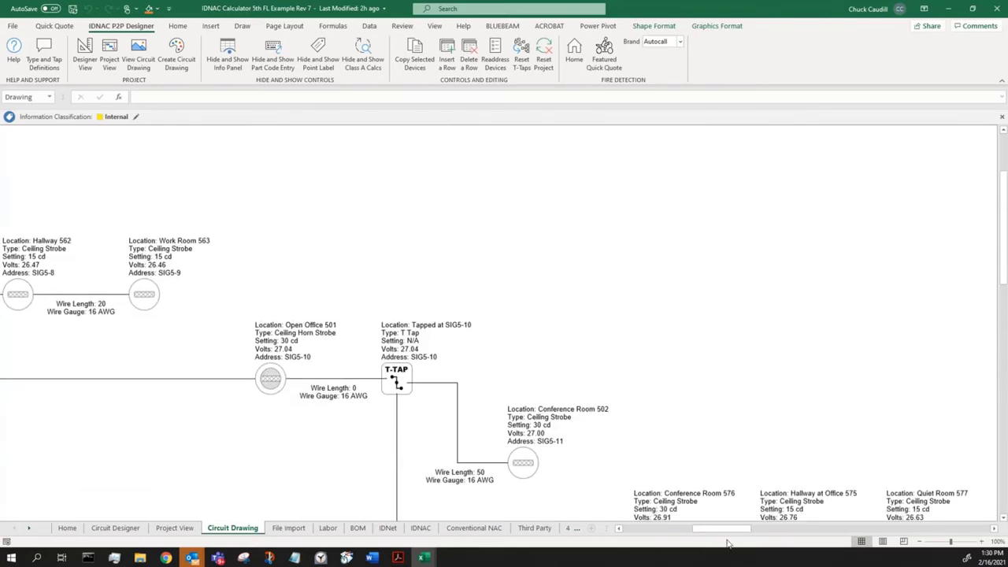
left_click_drag(725, 532, 656, 532)
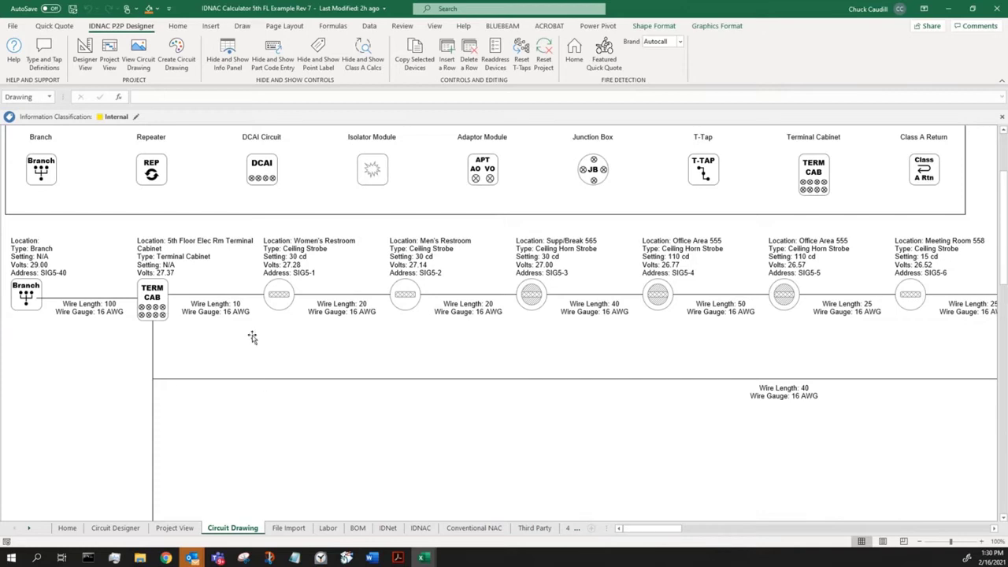
Follow the terminal cabinet's lower line to repeater SIG5-100 and examine its strobes, T-taps and branches through the end of the drawing.
scroll(244, 331, "down", 4)
scroll(235, 326, "down", 5)
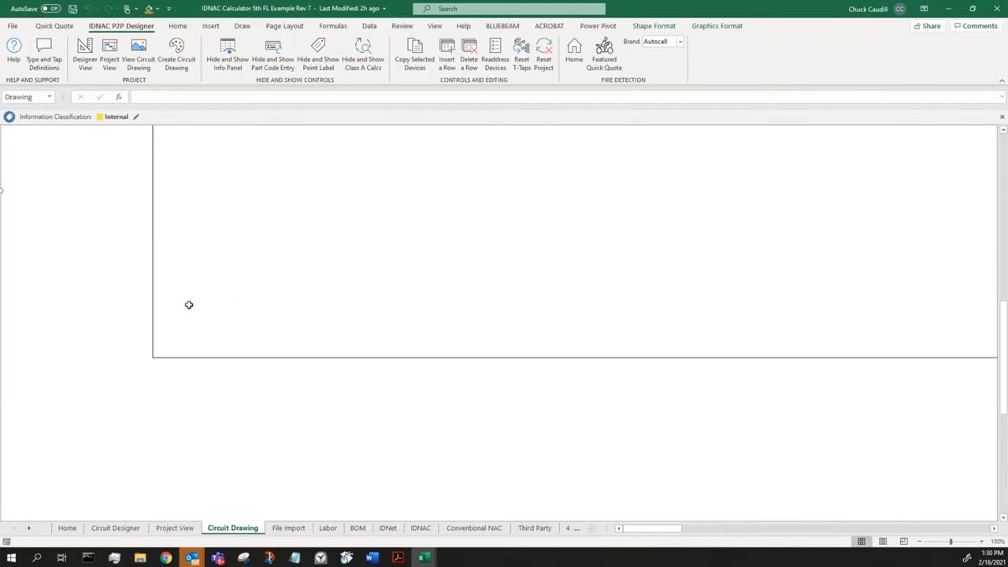
left_click_drag(666, 531, 726, 534)
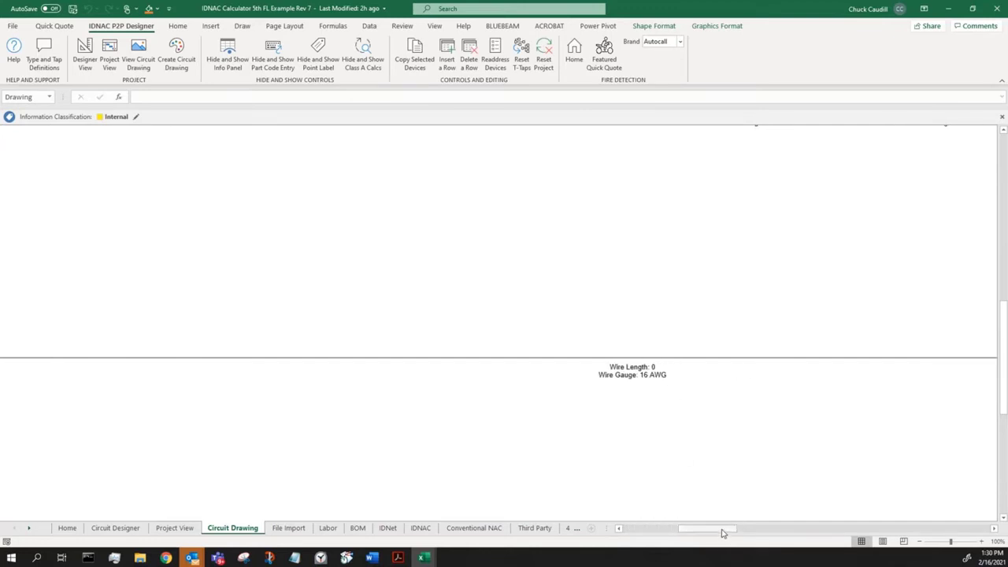
left_click_drag(723, 534, 817, 533)
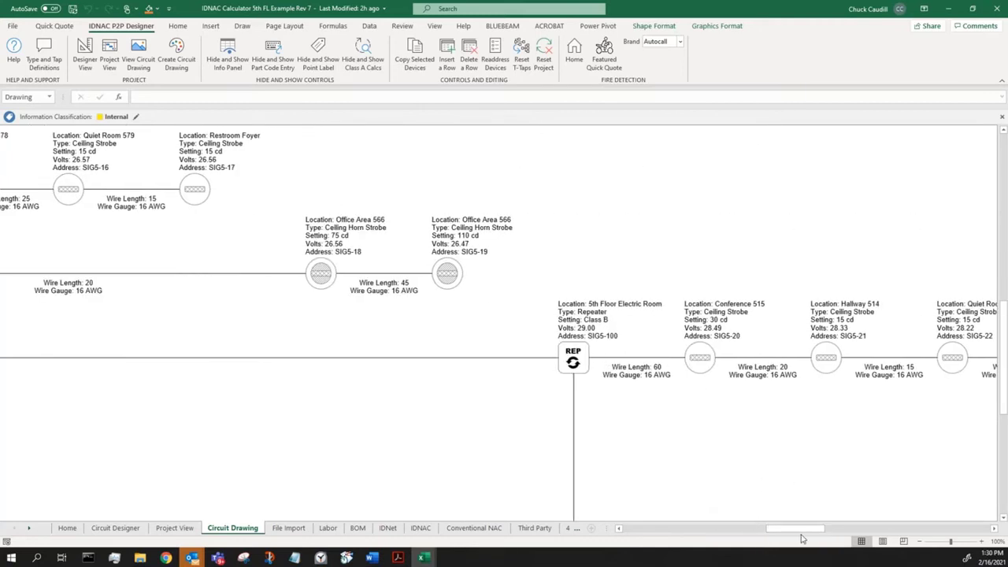
left_click_drag(799, 533, 811, 532)
scroll(625, 371, "down", 5)
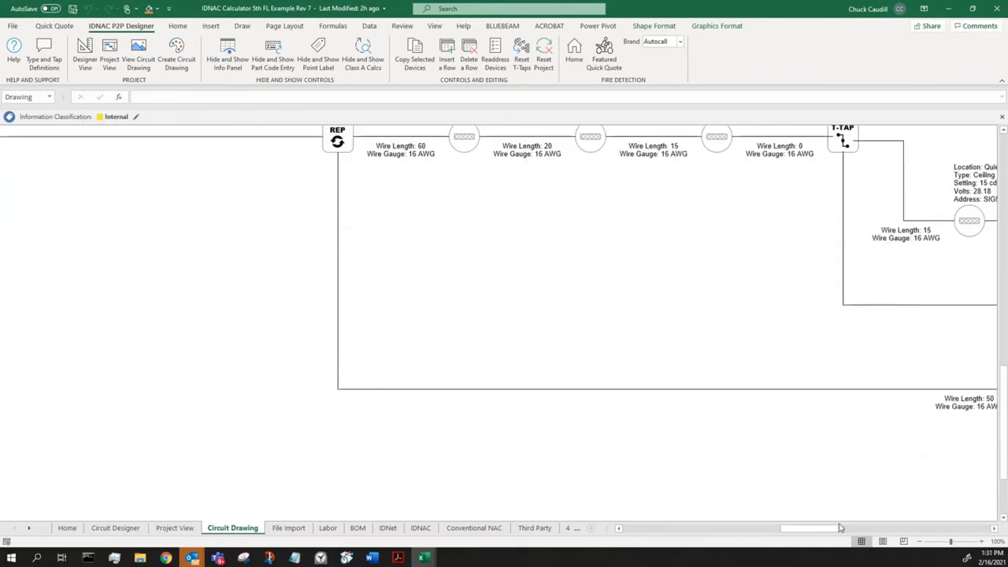
left_click_drag(839, 528, 890, 535)
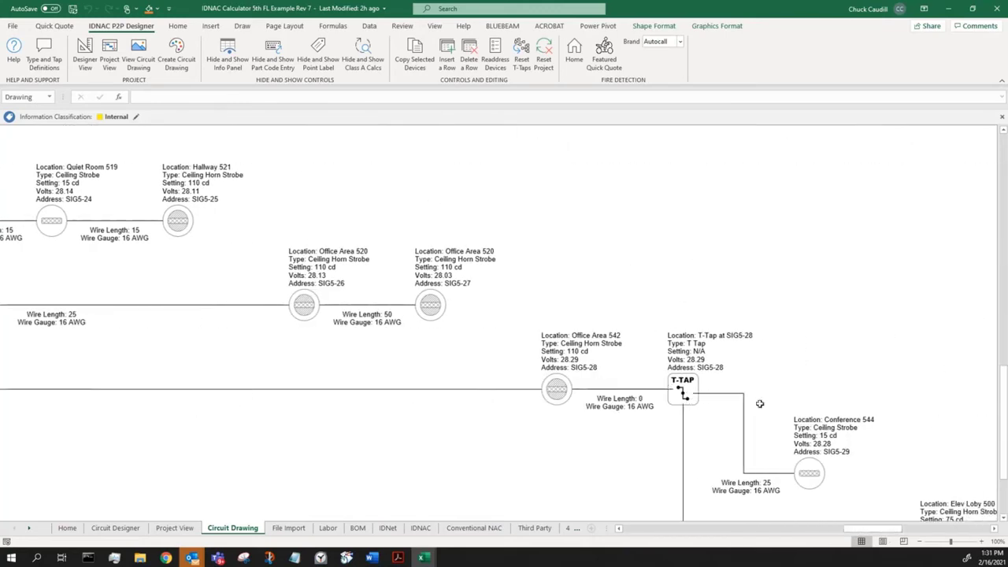
scroll(851, 433, "down", 4)
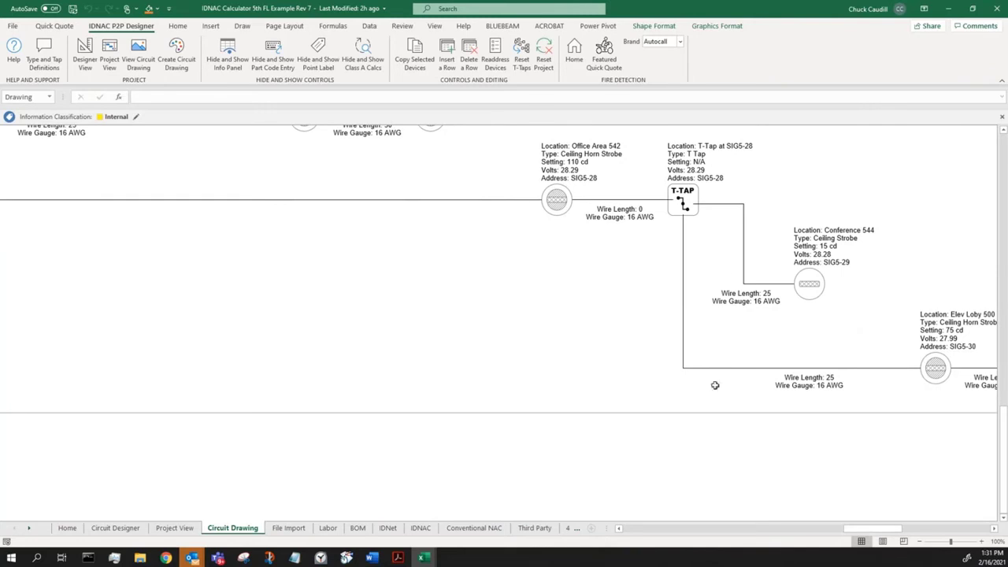
left_click_drag(873, 538, 964, 535)
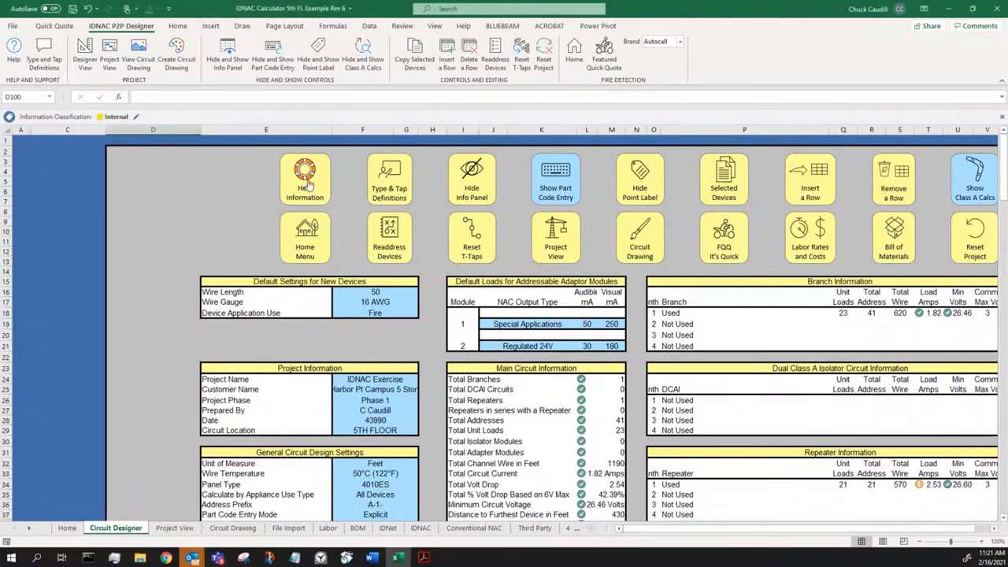
Open the help information with the support and feedback contacts from the Rev 6 Circuit Designer.
left_click(307, 184)
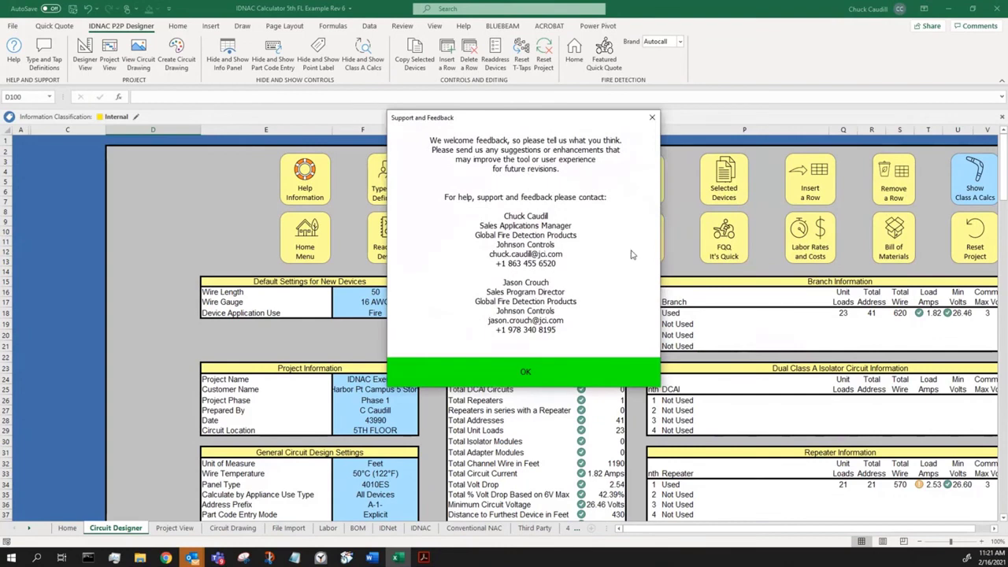